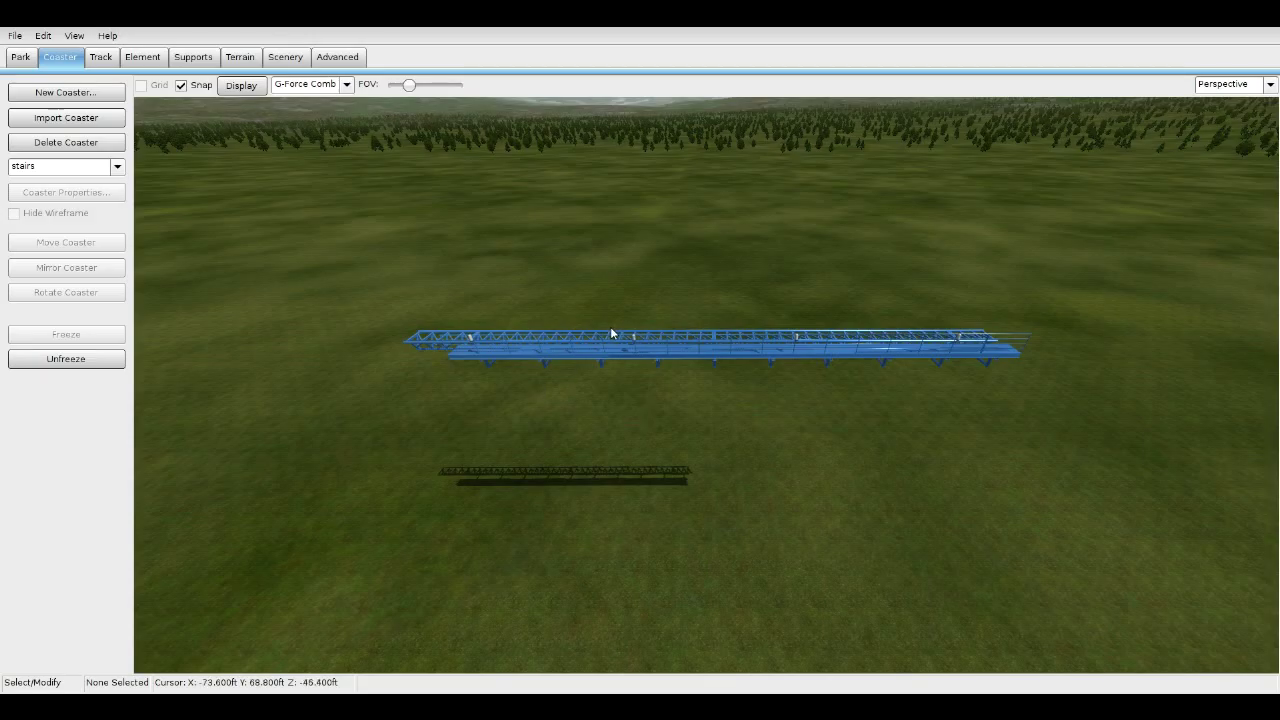
{"action": "right_click_drag", "start_coordinate": [537, 364], "coordinate": [562, 356]}
{"action": "scroll", "coordinate": [610, 335], "scroll_direction": "up", "scroll_amount": 5}
{"action": "scroll", "coordinate": [510, 335], "scroll_direction": "down", "scroll_amount": 3}
{"action": "left_click_drag", "start_coordinate": [728, 281], "coordinate": [960, 472]}
{"action": "mouse_move", "coordinate": [980, 472]}
{"action": "right_mouse_down"}
{"action": "mouse_move", "coordinate": [920, 470]}
{"action": "mouse_move", "coordinate": [1040, 420]}
{"action": "mouse_move", "coordinate": [1090, 430]}
{"action": "mouse_move", "coordinate": [1190, 355]}
{"action": "mouse_move", "coordinate": [1180, 380]}
{"action": "mouse_move", "coordinate": [968, 472]}
{"action": "right_mouse_up"}
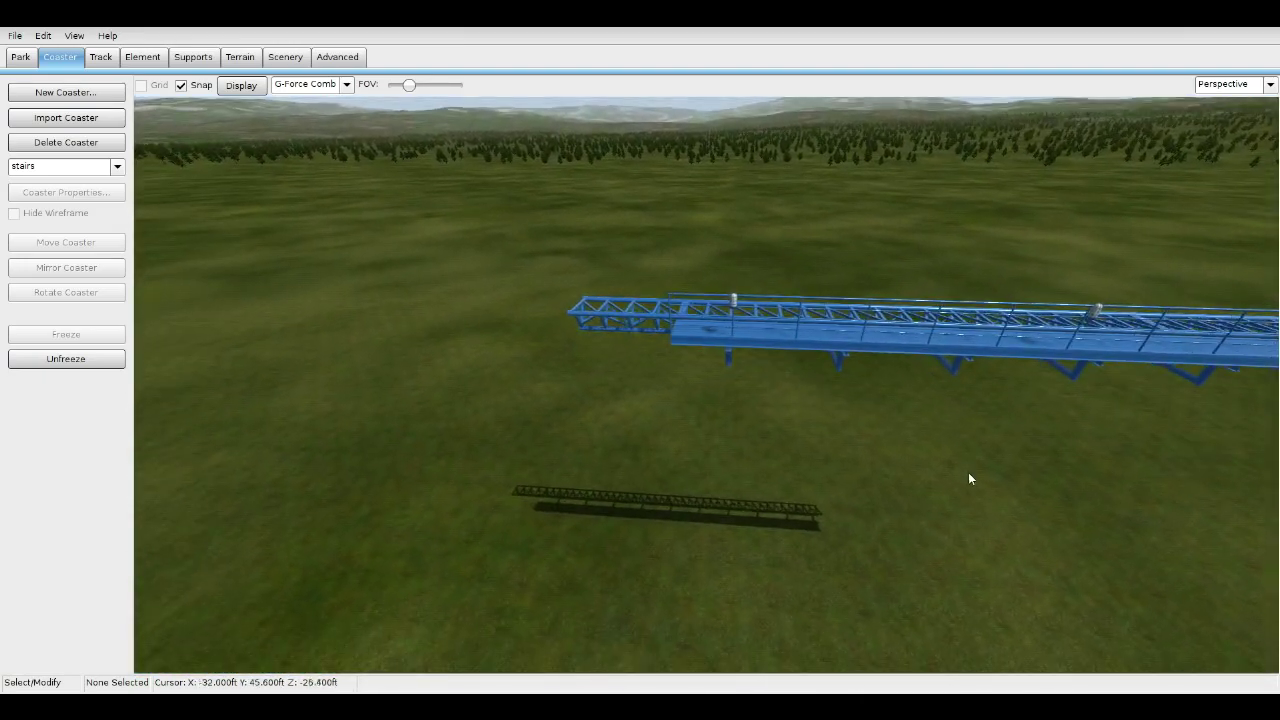
Review the snap distance and grid size in the editor preferences.
{"action": "left_click", "coordinate": [15, 35]}
{"action": "left_click", "coordinate": [73, 173]}
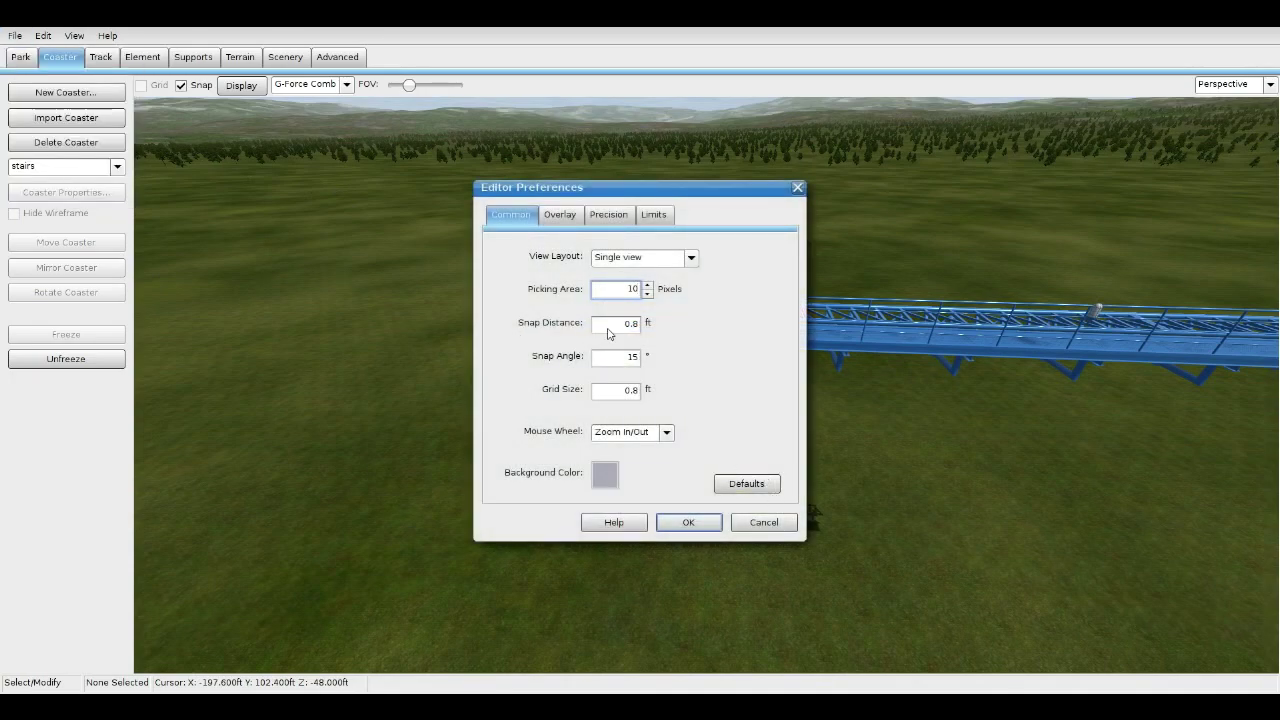
{"action": "left_click", "coordinate": [609, 328]}
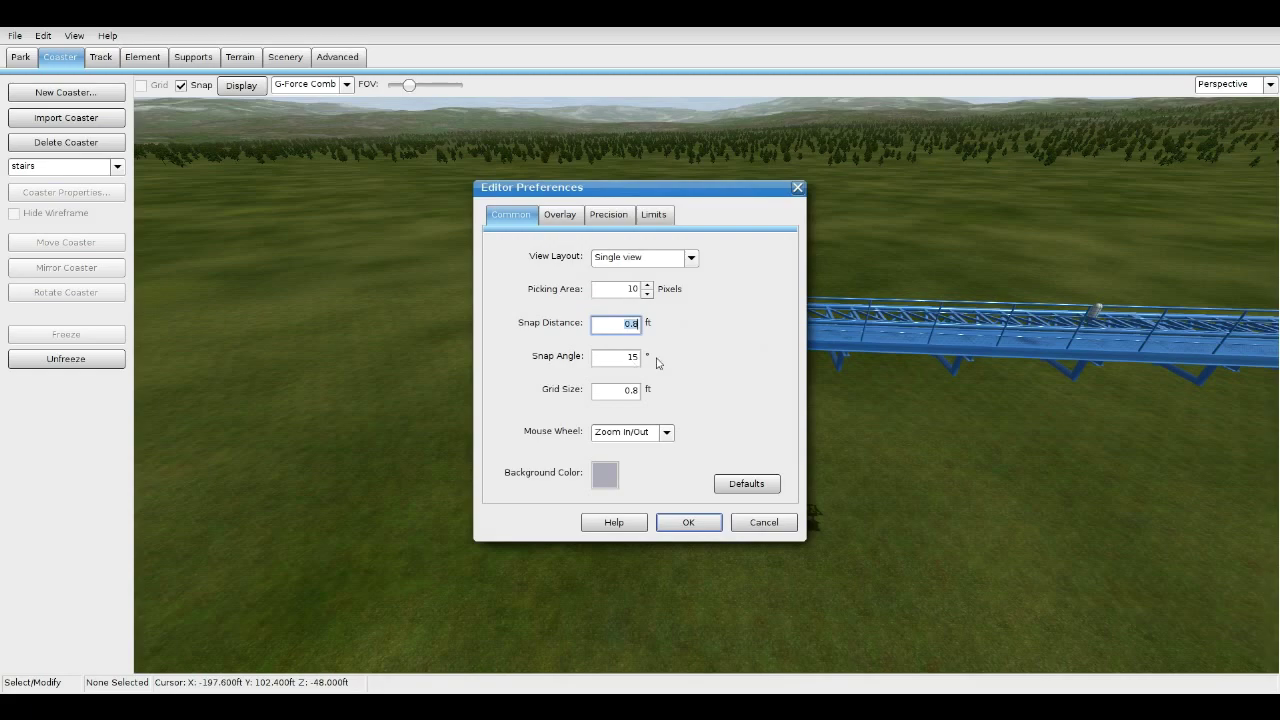
{"action": "left_click", "coordinate": [627, 394]}
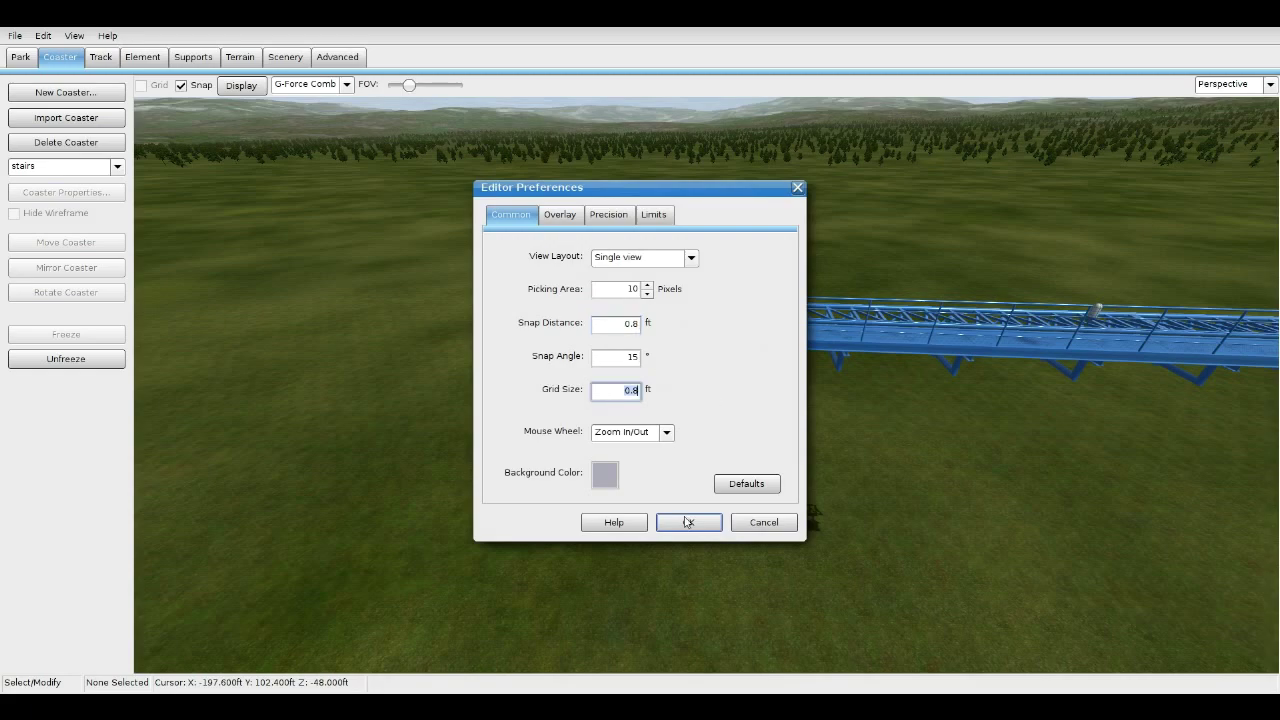
{"action": "left_click", "coordinate": [707, 524]}
Switch to the top view and unfreeze the stairs coaster.
{"action": "right_click_drag", "start_coordinate": [707, 524], "coordinate": [795, 450]}
{"action": "left_click", "coordinate": [1224, 86]}
{"action": "left_click", "coordinate": [1219, 105]}
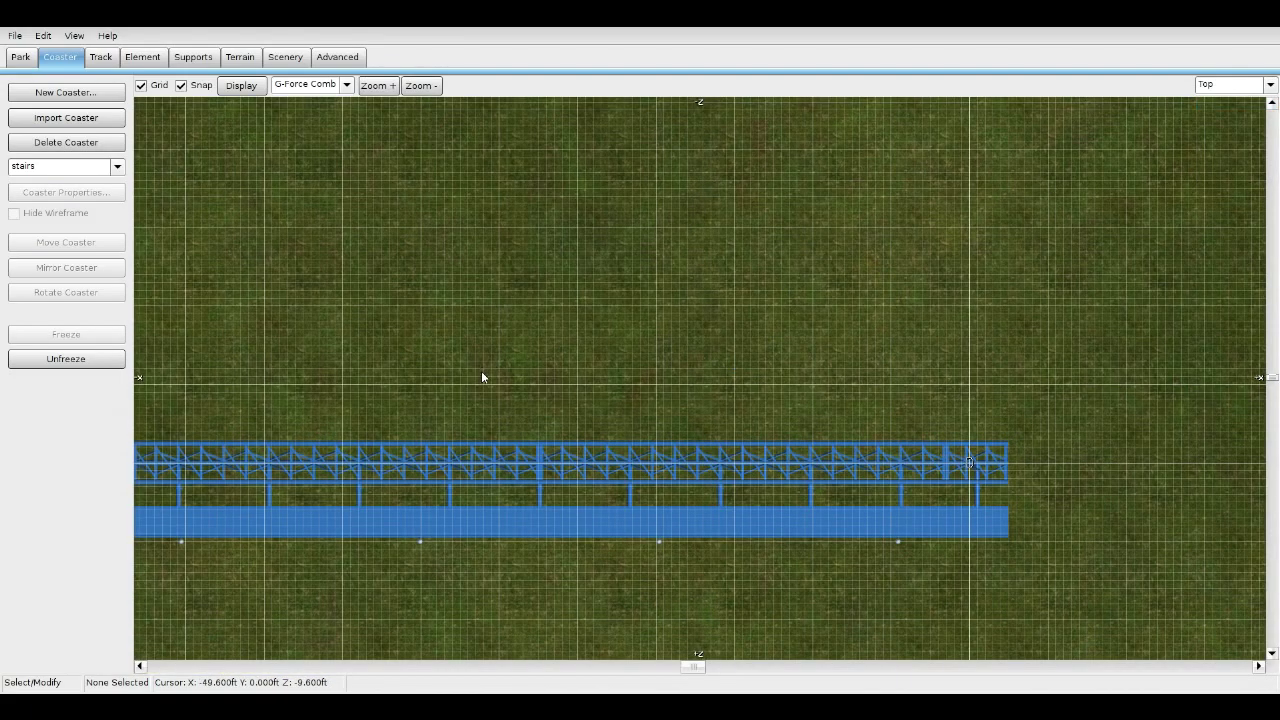
{"action": "scroll", "coordinate": [483, 372], "scroll_direction": "down", "scroll_amount": 6}
{"action": "left_click_drag", "start_coordinate": [656, 248], "coordinate": [1037, 542]}
{"action": "left_click_drag", "start_coordinate": [524, 283], "coordinate": [1030, 511]}
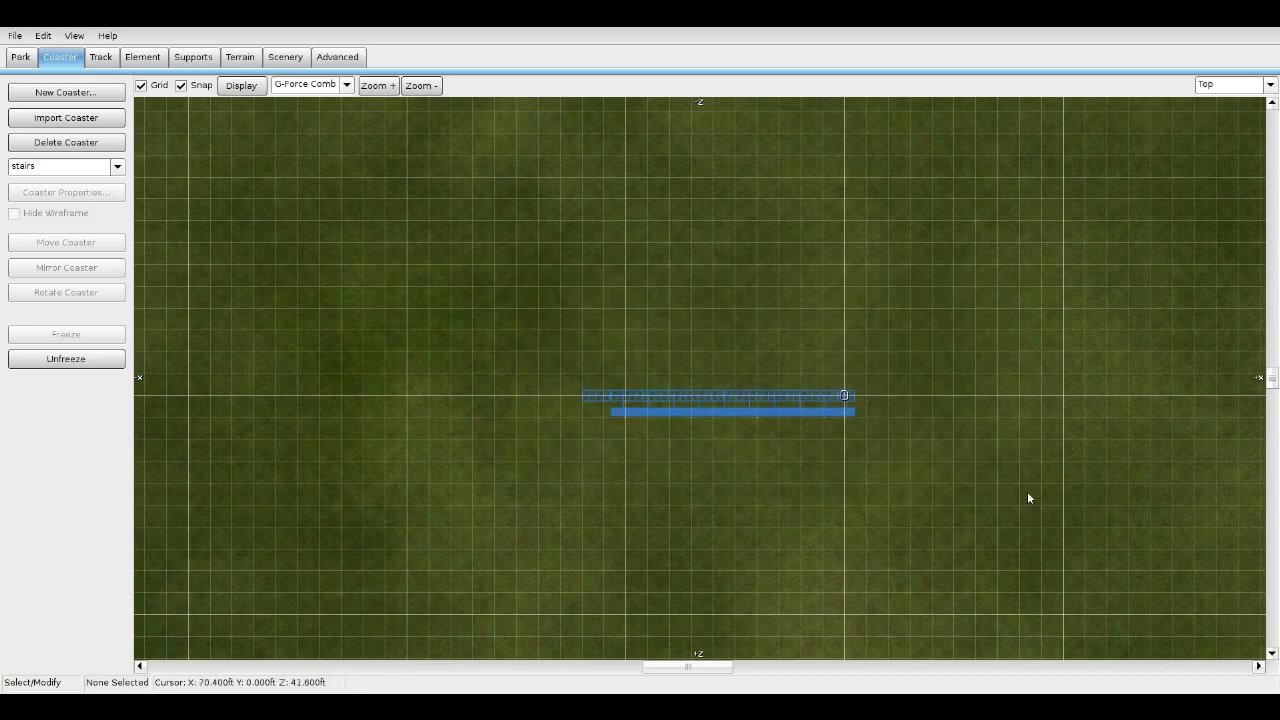
{"action": "left_click_drag", "start_coordinate": [484, 310], "coordinate": [899, 460]}
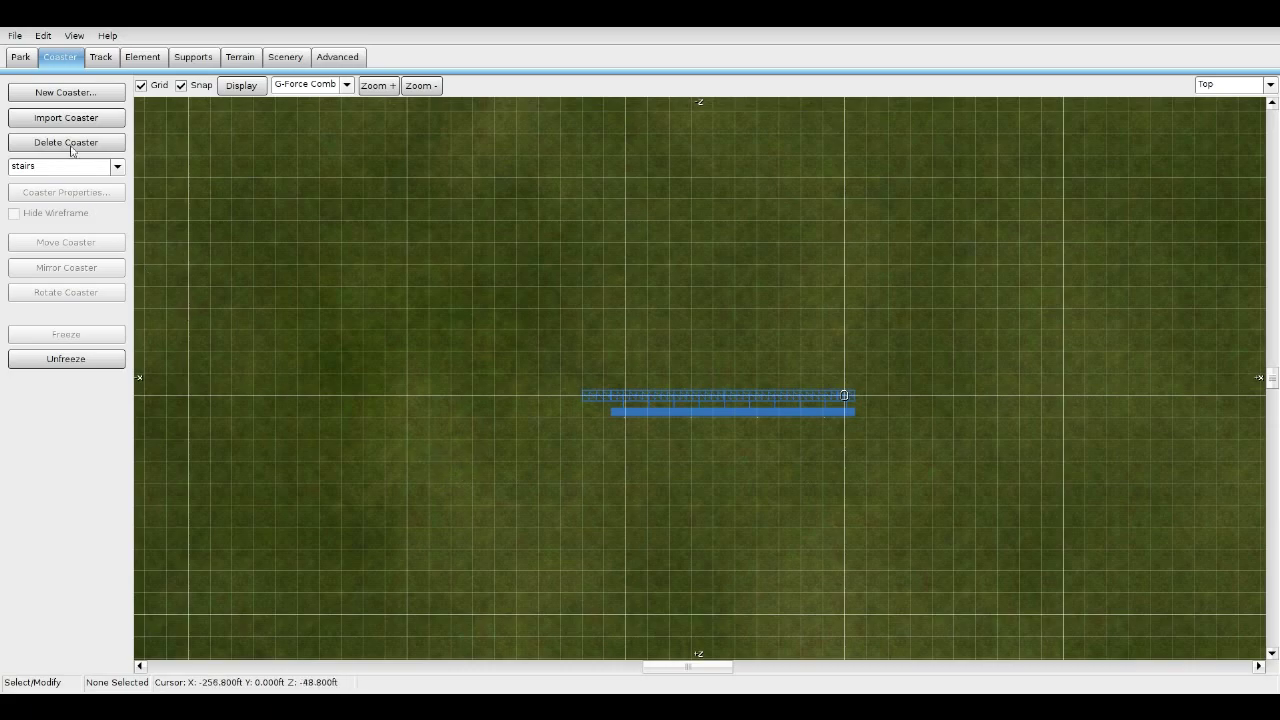
{"action": "left_click", "coordinate": [190, 63]}
{"action": "right_click_drag", "start_coordinate": [209, 260], "coordinate": [350, 204]}
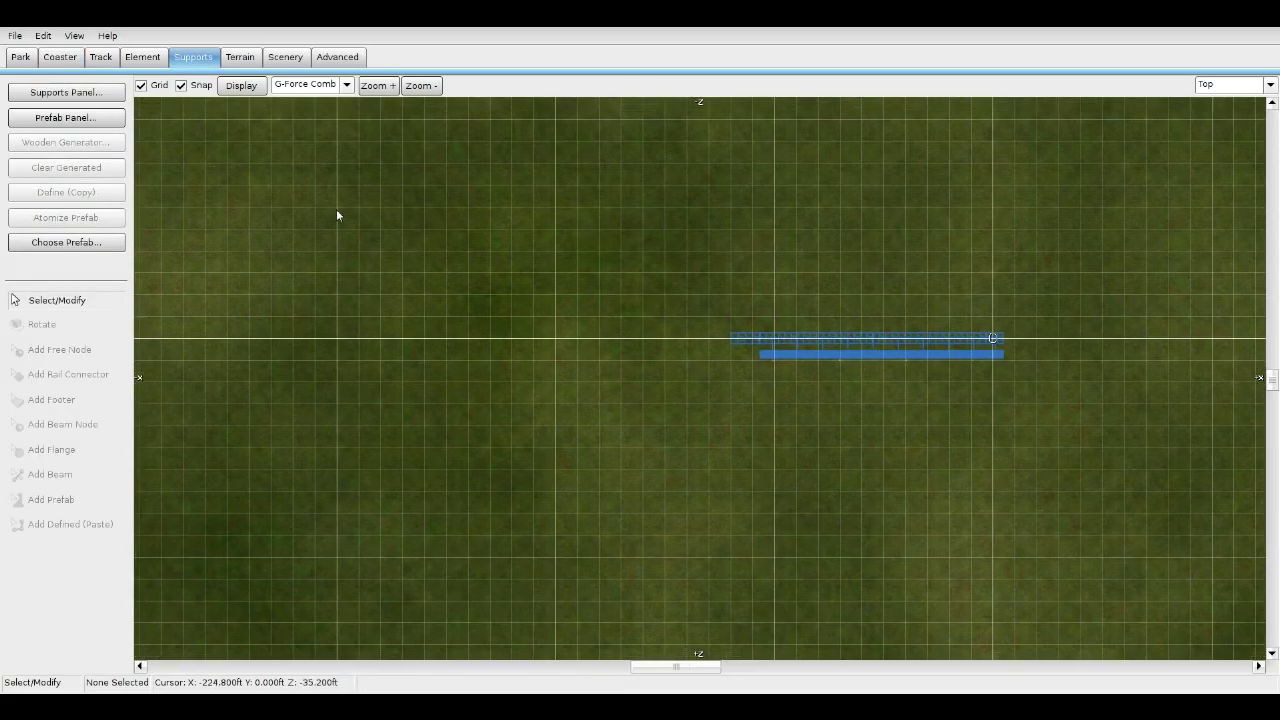
{"action": "left_click", "coordinate": [68, 62]}
{"action": "left_click", "coordinate": [94, 358]}
Add a free support node in the open area off the track's end, at X -160 ft, Z 16 ft.
{"action": "right_click_drag", "start_coordinate": [465, 388], "coordinate": [622, 369]}
{"action": "scroll", "coordinate": [622, 369], "scroll_direction": "up", "scroll_amount": 4}
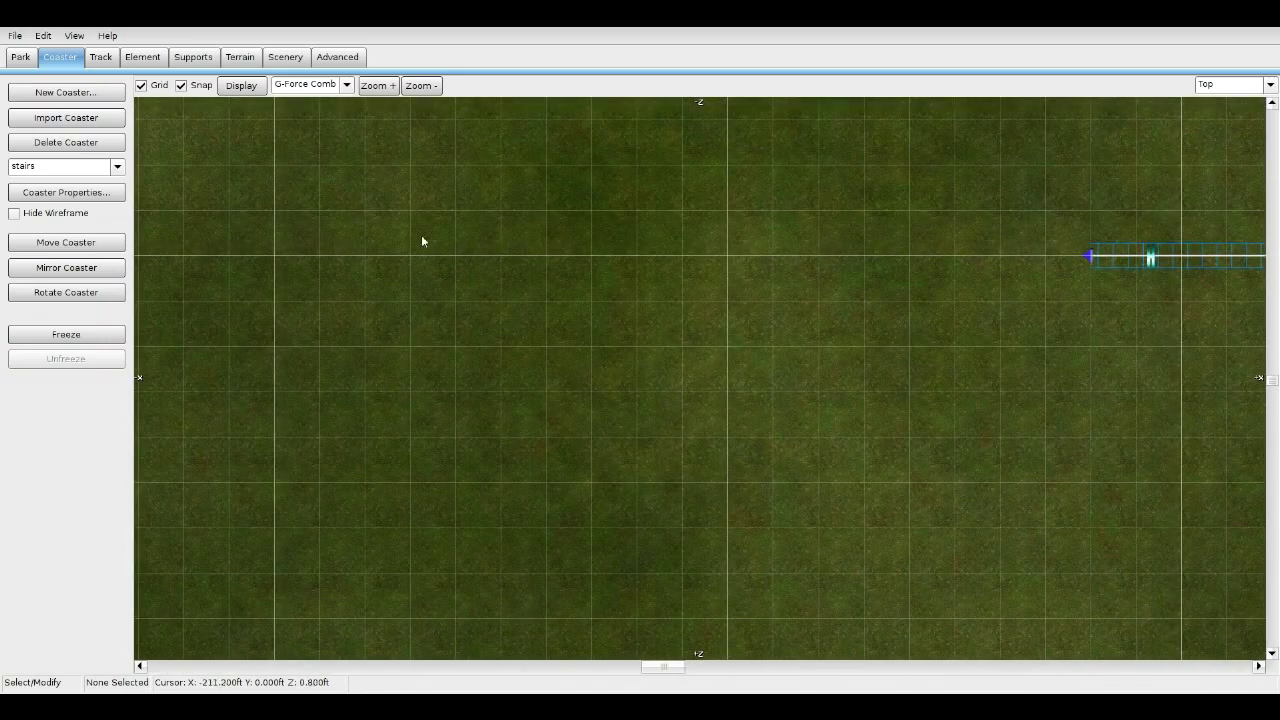
{"action": "left_click", "coordinate": [193, 57]}
{"action": "left_click", "coordinate": [110, 348]}
{"action": "right_click_drag", "start_coordinate": [751, 354], "coordinate": [704, 587]}
{"action": "scroll", "coordinate": [712, 435], "scroll_direction": "up", "scroll_amount": 3}
{"action": "scroll", "coordinate": [712, 380], "scroll_direction": "up", "scroll_amount": 3}
{"action": "scroll", "coordinate": [712, 380], "scroll_direction": "up", "scroll_amount": 1}
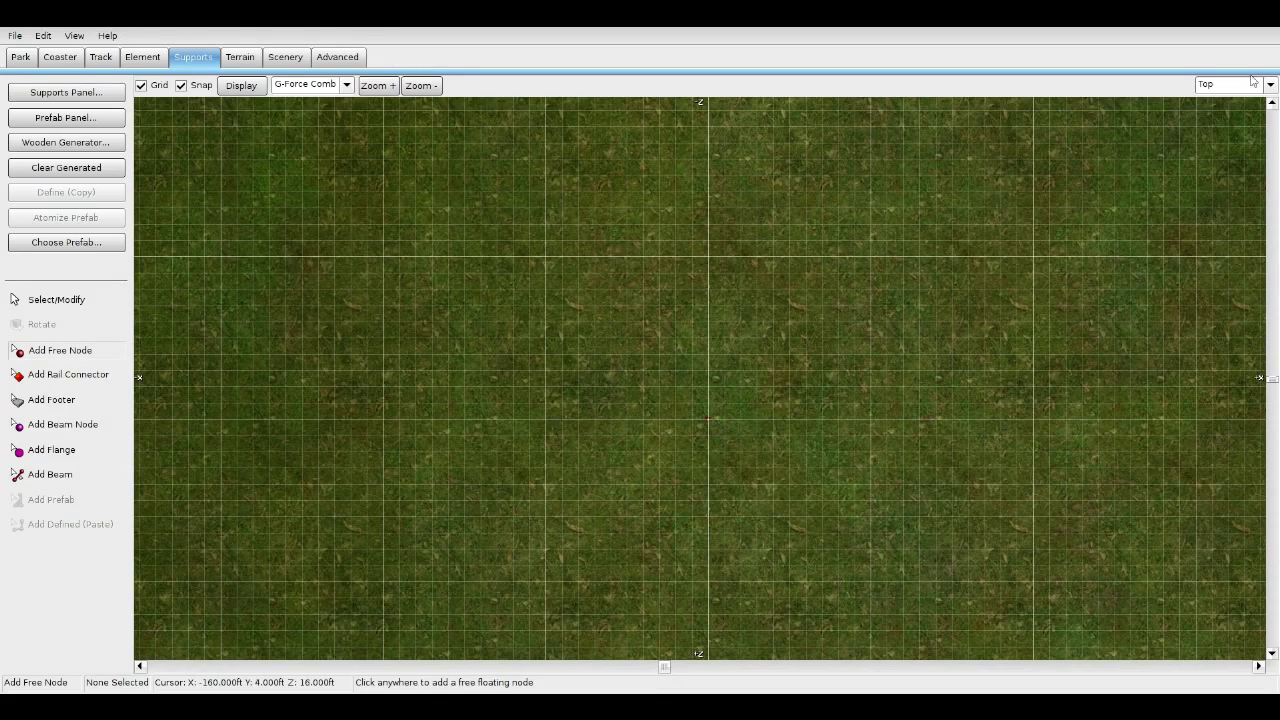
Switch to the front view and raise the free node to a height of 80 ft.
{"action": "left_click", "coordinate": [1271, 84]}
{"action": "left_click", "coordinate": [1228, 119]}
{"action": "scroll", "coordinate": [680, 385], "scroll_direction": "down", "scroll_amount": 2}
{"action": "right_click_drag", "start_coordinate": [605, 417], "coordinate": [974, 230]}
{"action": "scroll", "coordinate": [815, 365], "scroll_direction": "up", "scroll_amount": 3}
{"action": "right_click_drag", "start_coordinate": [813, 404], "coordinate": [718, 458]}
{"action": "right_click", "coordinate": [720, 460]}
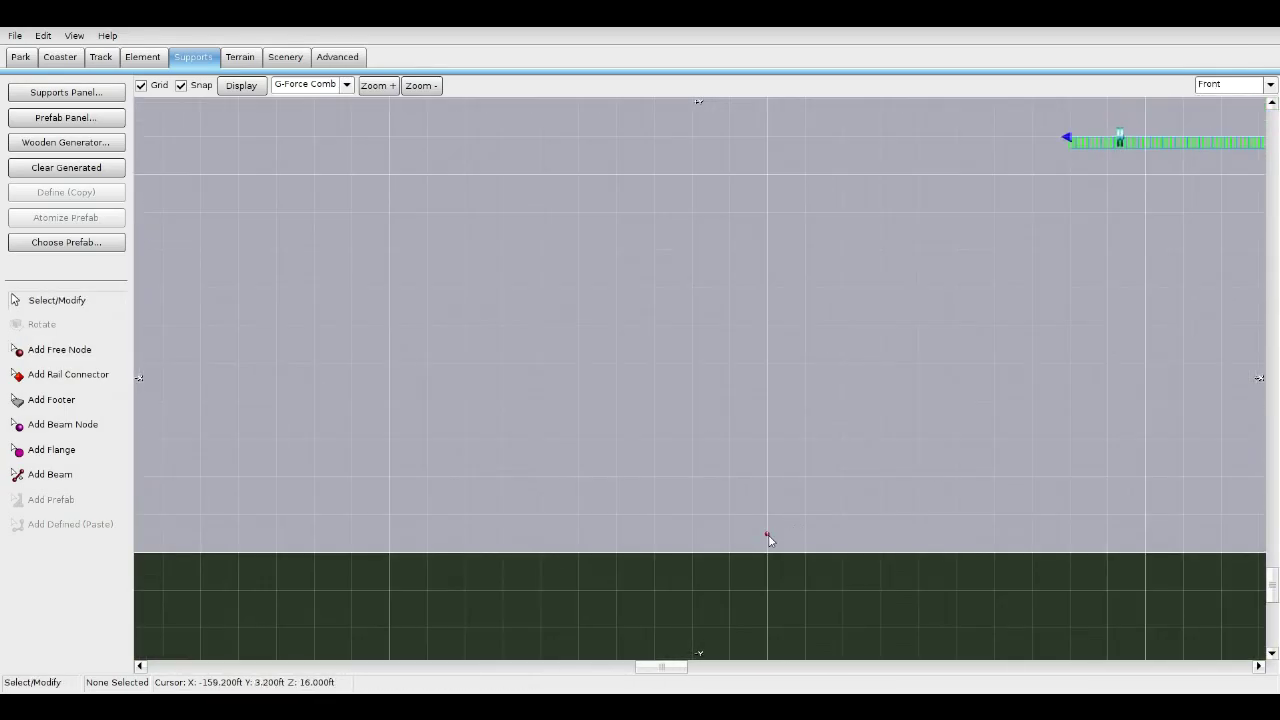
{"action": "left_click_drag", "start_coordinate": [767, 535], "coordinate": [752, 218]}
Add a vertical column of free nodes below the first one, spaced 0.8 ft apart, down to a height of 48 ft.
{"action": "scroll", "coordinate": [666, 358], "scroll_direction": "up", "scroll_amount": 4}
{"action": "right_click_drag", "start_coordinate": [799, 176], "coordinate": [764, 420]}
{"action": "left_click", "coordinate": [45, 349]}
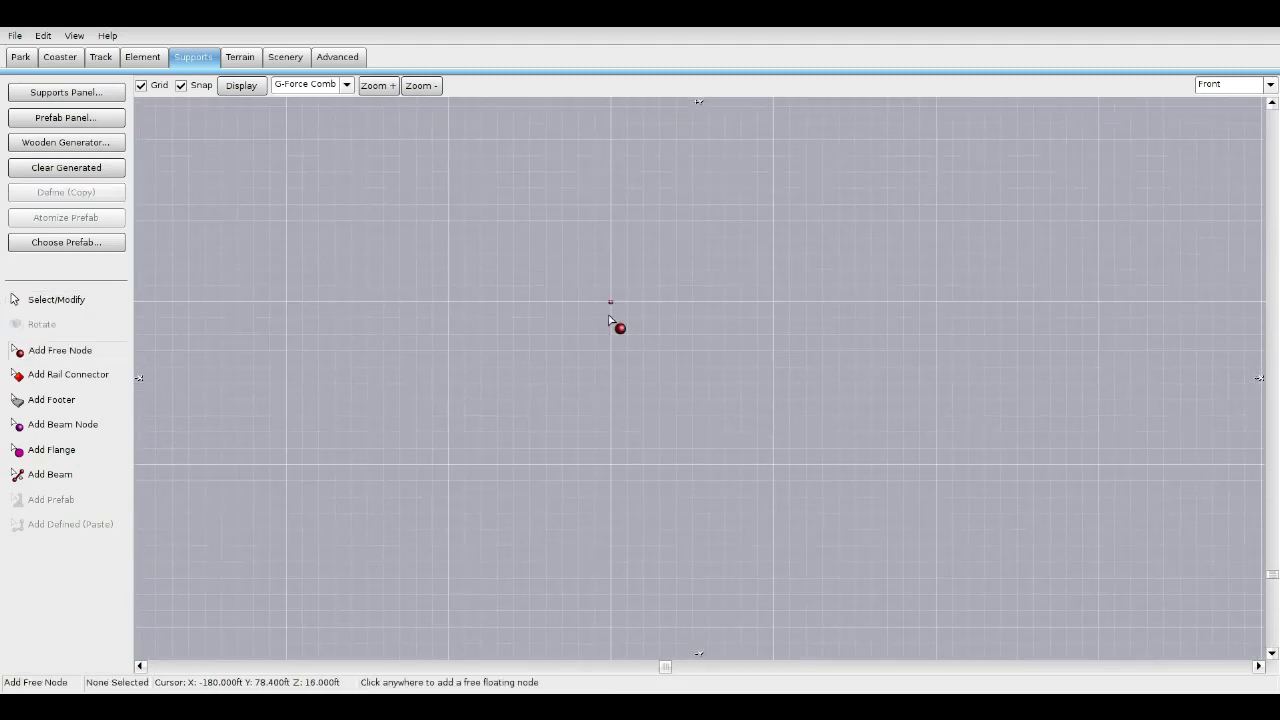
{"action": "left_click", "coordinate": [609, 318]}
{"action": "left_click", "coordinate": [609, 368]}
{"action": "left_click", "coordinate": [609, 385]}
{"action": "left_click", "coordinate": [609, 400]}
{"action": "left_click", "coordinate": [609, 416]}
{"action": "left_click", "coordinate": [608, 433]}
{"action": "left_click", "coordinate": [607, 450]}
{"action": "left_click", "coordinate": [608, 466]}
{"action": "left_click", "coordinate": [609, 482]}
{"action": "right_click_drag", "start_coordinate": [608, 538], "coordinate": [603, 340]}
{"action": "left_click", "coordinate": [603, 316]}
{"action": "left_click", "coordinate": [602, 332]}
{"action": "left_click", "coordinate": [601, 349]}
{"action": "left_click", "coordinate": [600, 365]}
{"action": "left_click", "coordinate": [600, 382]}
{"action": "left_click", "coordinate": [603, 398]}
{"action": "left_click", "coordinate": [605, 414]}
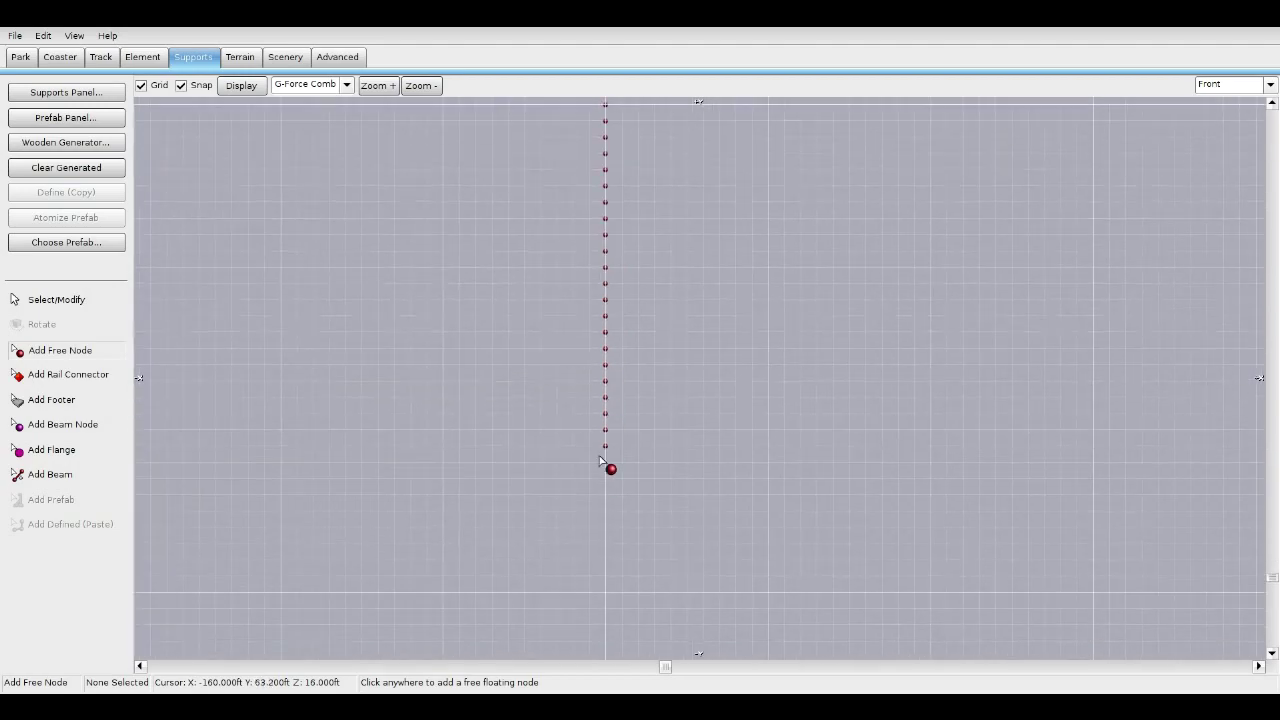
{"action": "right_click_drag", "start_coordinate": [653, 410], "coordinate": [708, 140]}
{"action": "left_click", "coordinate": [656, 340]}
{"action": "left_click", "coordinate": [656, 356]}
{"action": "left_click", "coordinate": [656, 372]}
{"action": "left_click", "coordinate": [659, 421]}
{"action": "left_click", "coordinate": [662, 437]}
{"action": "left_click", "coordinate": [663, 454]}
In the top view, add four free nodes in a cross around the column, each 3.2 ft from its centre.
{"action": "scroll", "coordinate": [668, 486], "scroll_direction": "down", "scroll_amount": 5}
{"action": "right_click_drag", "start_coordinate": [873, 214], "coordinate": [828, 403]}
{"action": "left_click", "coordinate": [1222, 84]}
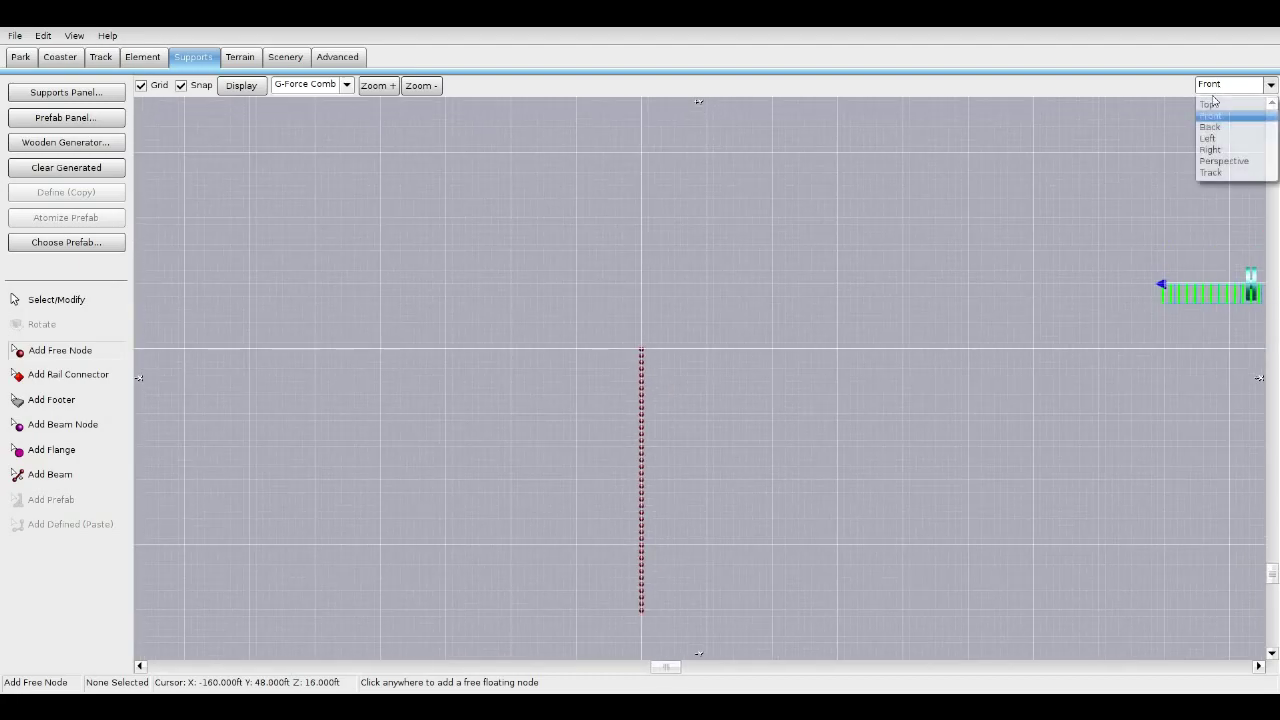
{"action": "left_click", "coordinate": [1213, 104]}
{"action": "scroll", "coordinate": [700, 299], "scroll_direction": "down", "scroll_amount": 3}
{"action": "scroll", "coordinate": [686, 300], "scroll_direction": "down", "scroll_amount": 5}
{"action": "right_click_drag", "start_coordinate": [667, 326], "coordinate": [651, 331]}
{"action": "scroll", "coordinate": [706, 343], "scroll_direction": "up", "scroll_amount": 6}
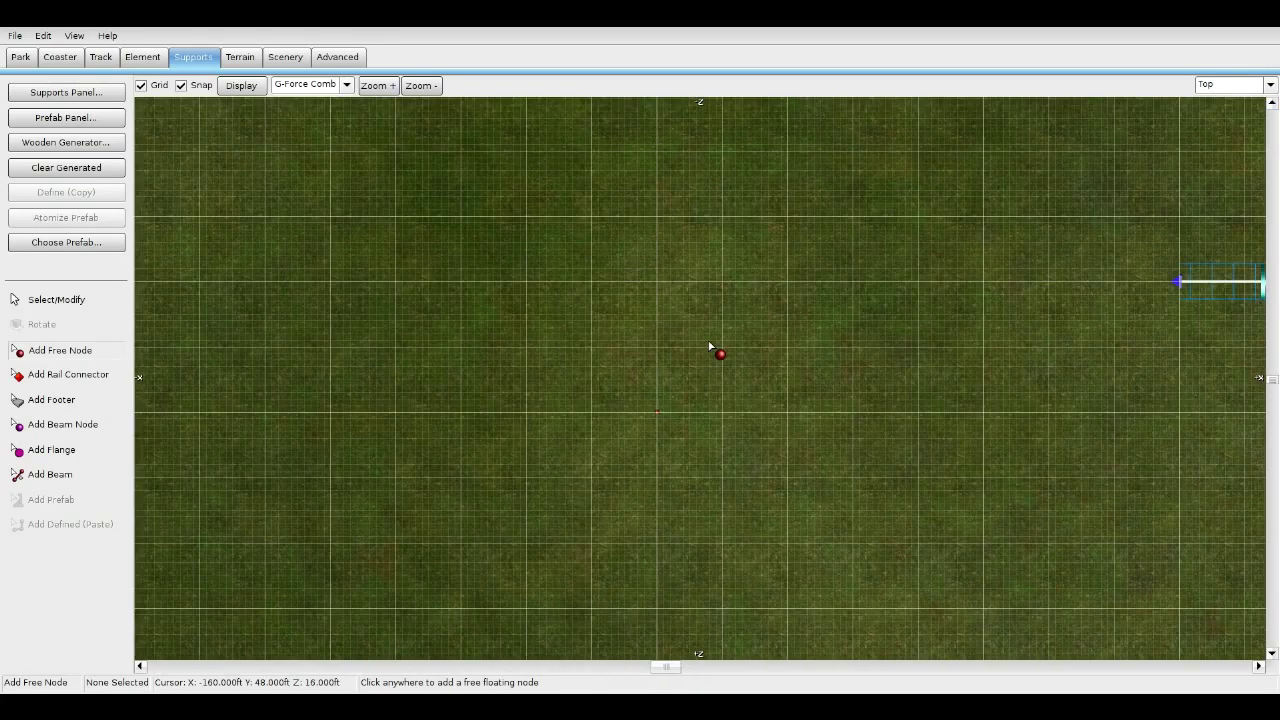
{"action": "right_click_drag", "start_coordinate": [678, 426], "coordinate": [715, 422]}
{"action": "scroll", "coordinate": [695, 446], "scroll_direction": "up", "scroll_amount": 4}
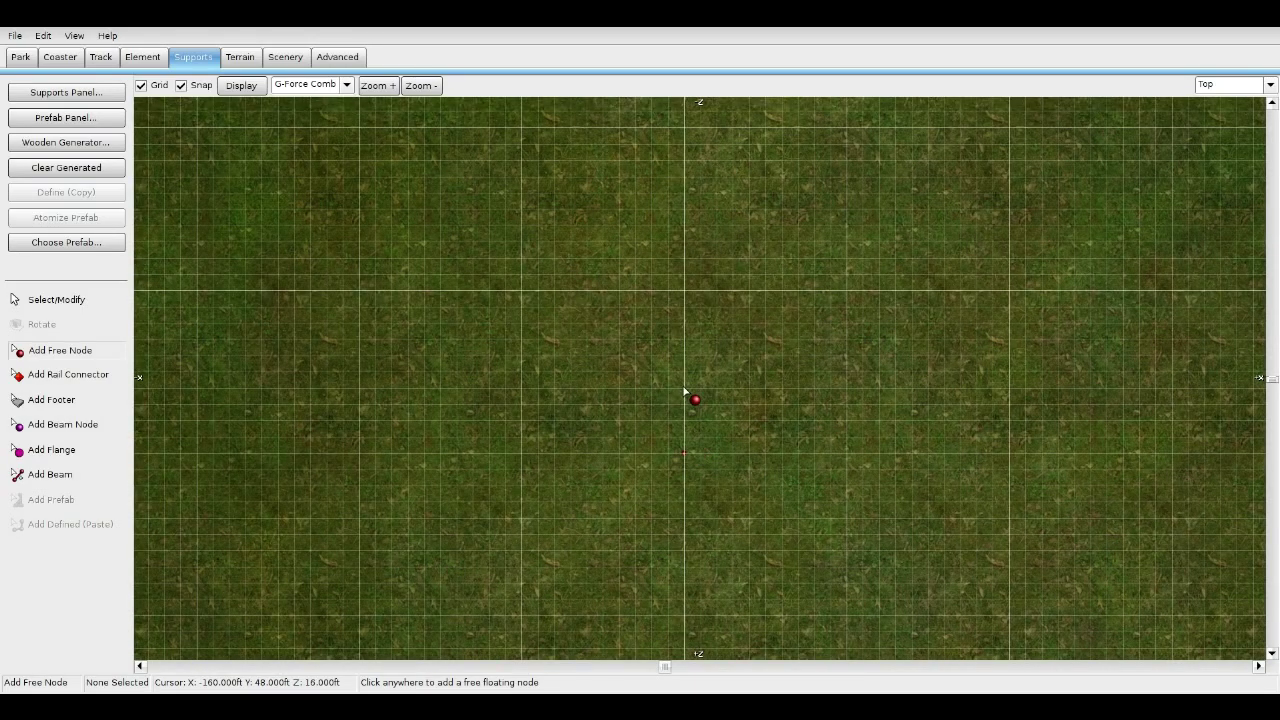
{"action": "left_click", "coordinate": [750, 455]}
{"action": "left_click", "coordinate": [620, 453]}
{"action": "right_click", "coordinate": [656, 461]}
{"action": "scroll", "coordinate": [644, 456], "scroll_direction": "down", "scroll_amount": 4}
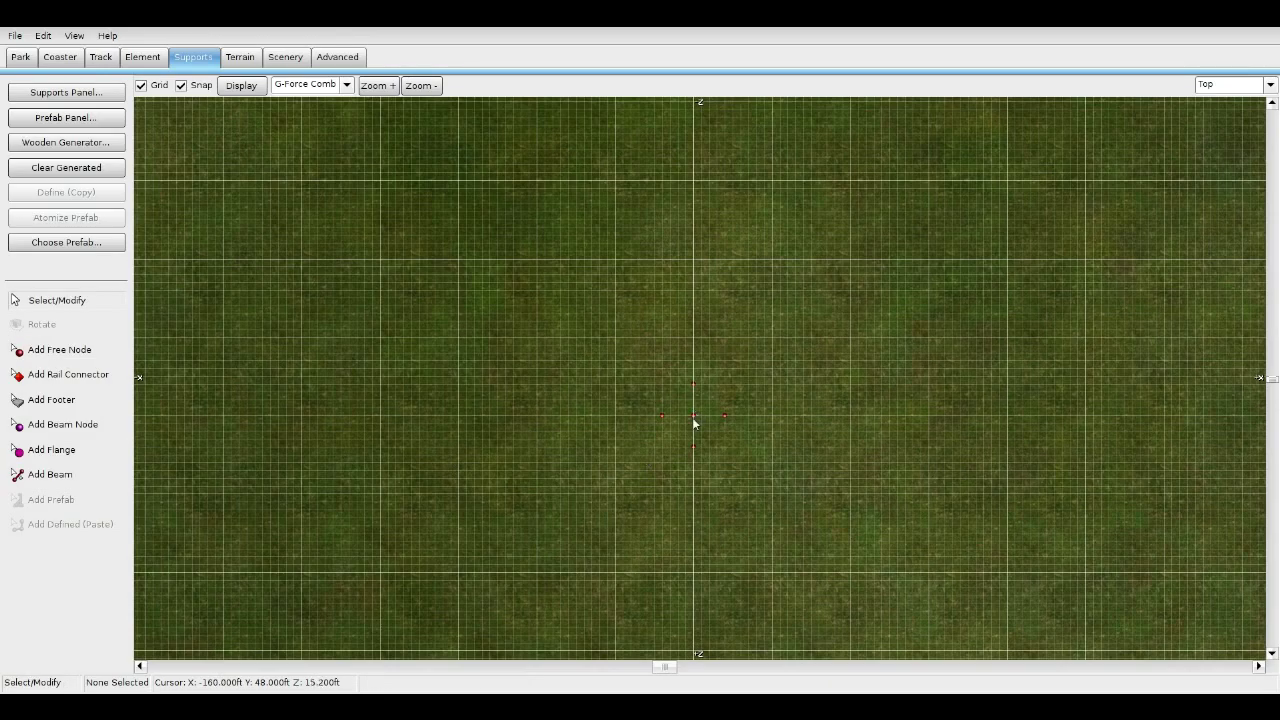
Try to select the column's lowest node and the four surrounding nodes from the top view, and check the selection in perspective.
{"action": "left_click", "coordinate": [694, 415]}
{"action": "left_click", "coordinate": [693, 386], "text": "shift"}
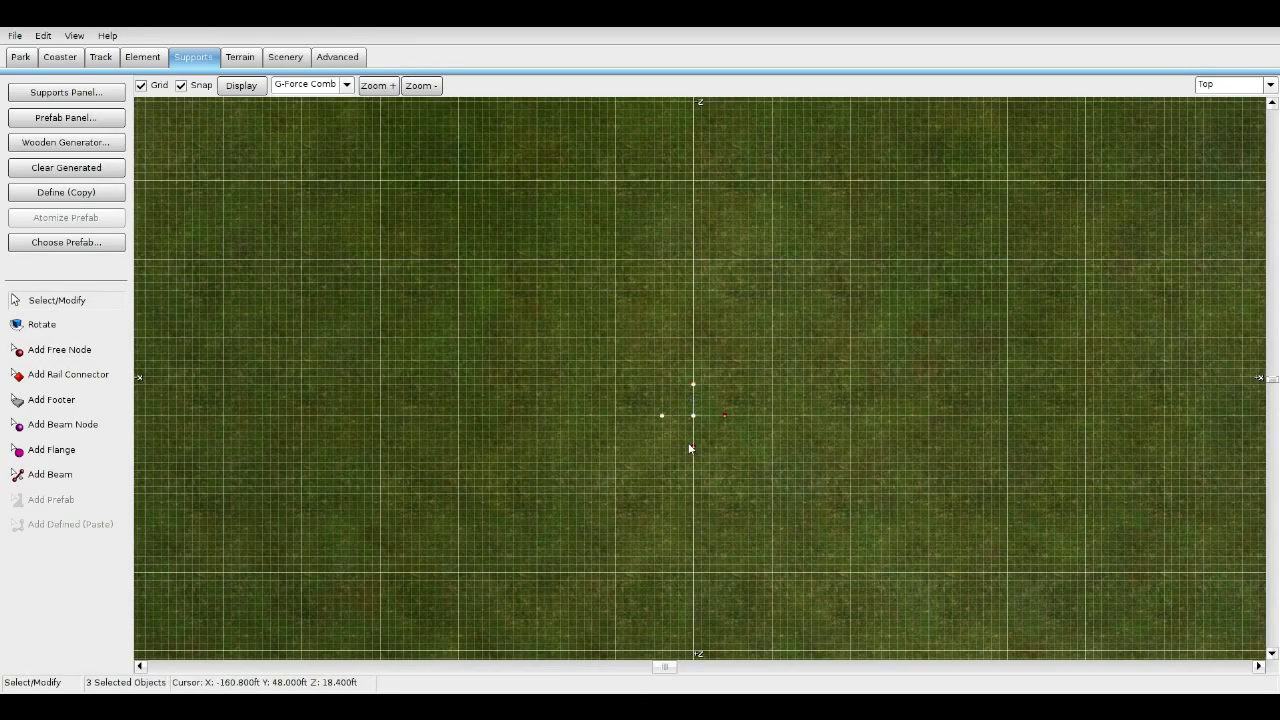
{"action": "scroll", "coordinate": [690, 335], "scroll_direction": "up", "scroll_amount": 2}
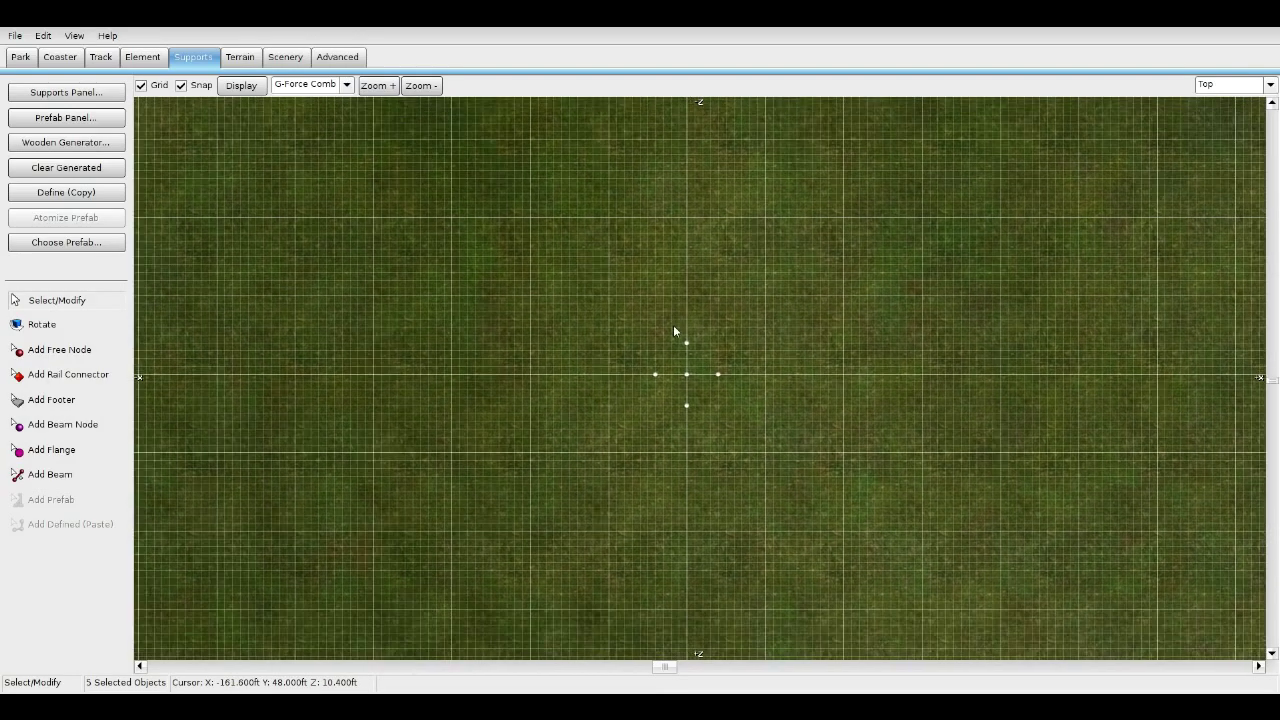
{"action": "right_click_drag", "start_coordinate": [755, 372], "coordinate": [761, 420]}
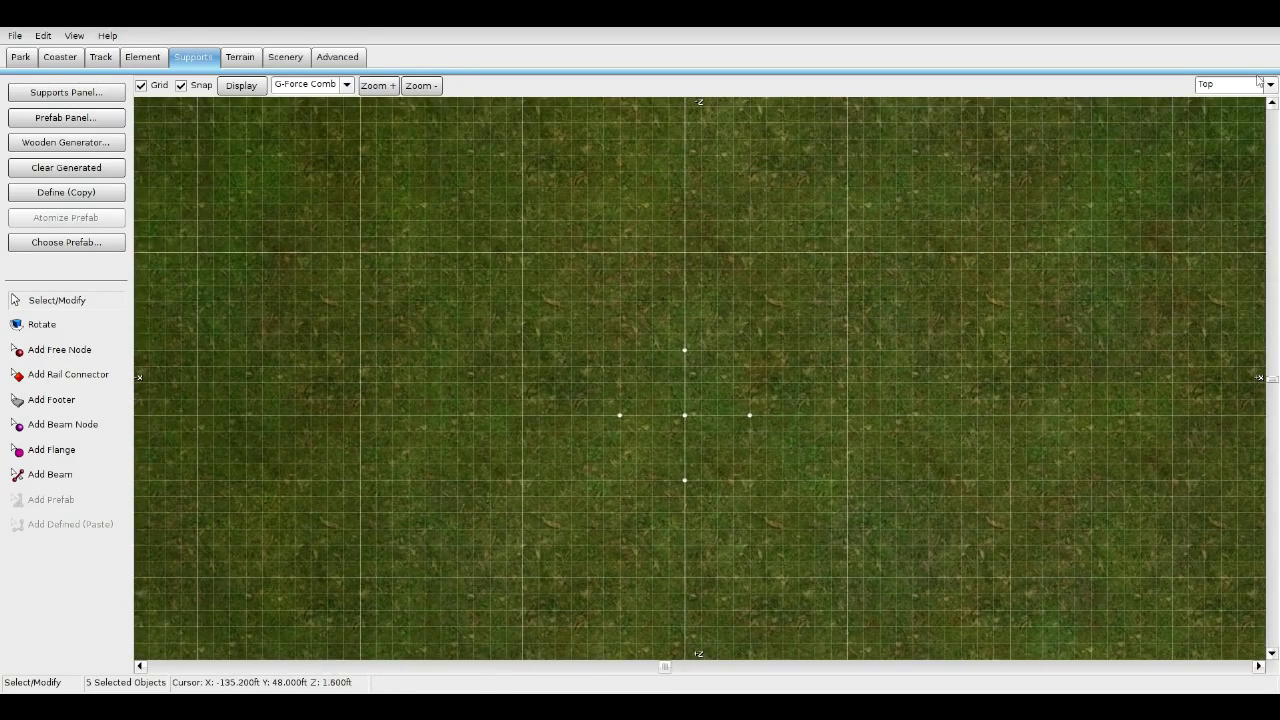
{"action": "left_click", "coordinate": [1266, 84]}
{"action": "left_click", "coordinate": [1236, 161]}
{"action": "right_click_drag", "start_coordinate": [707, 385], "coordinate": [660, 395]}
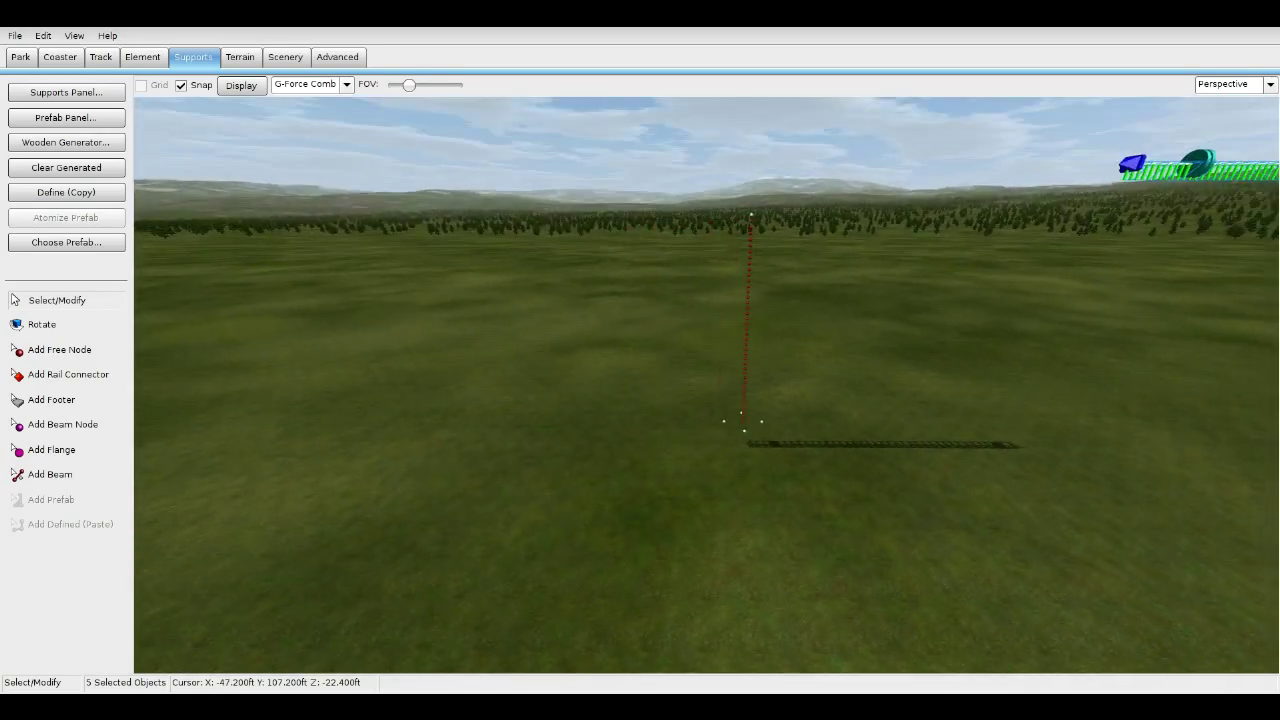
{"action": "left_click", "coordinate": [1263, 84]}
{"action": "left_click", "coordinate": [1222, 118]}
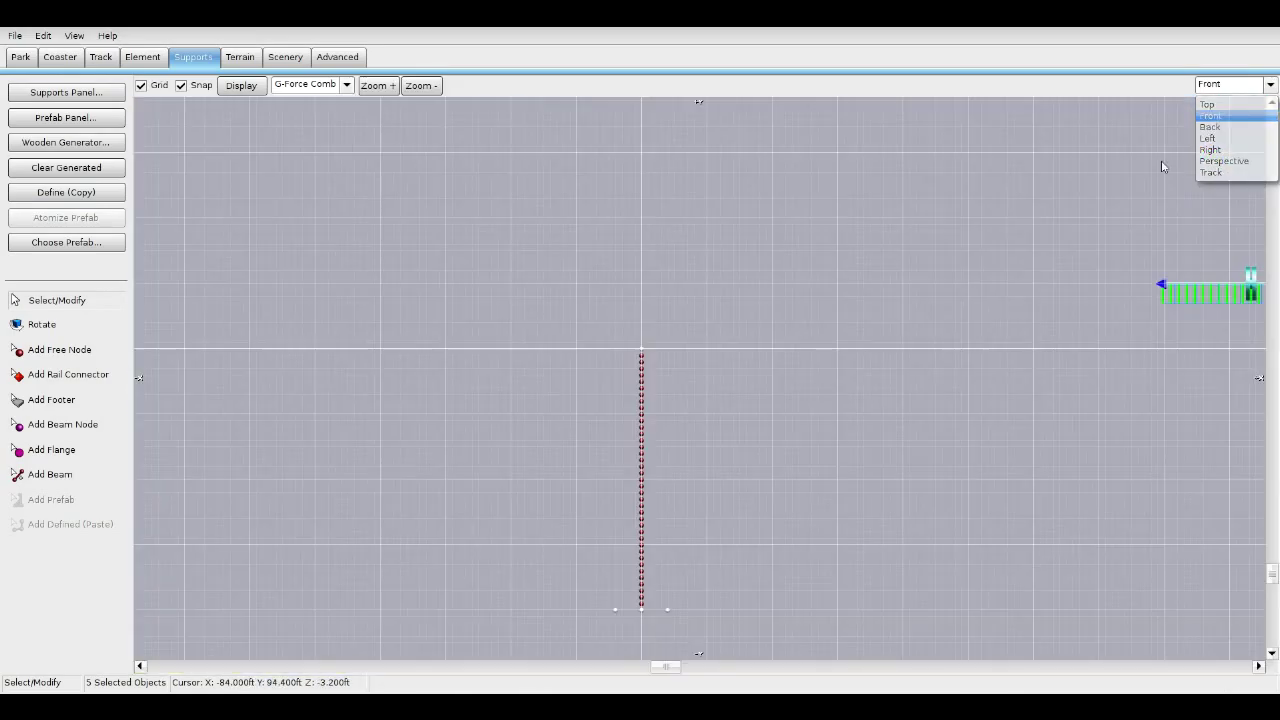
{"action": "left_click", "coordinate": [687, 470]}
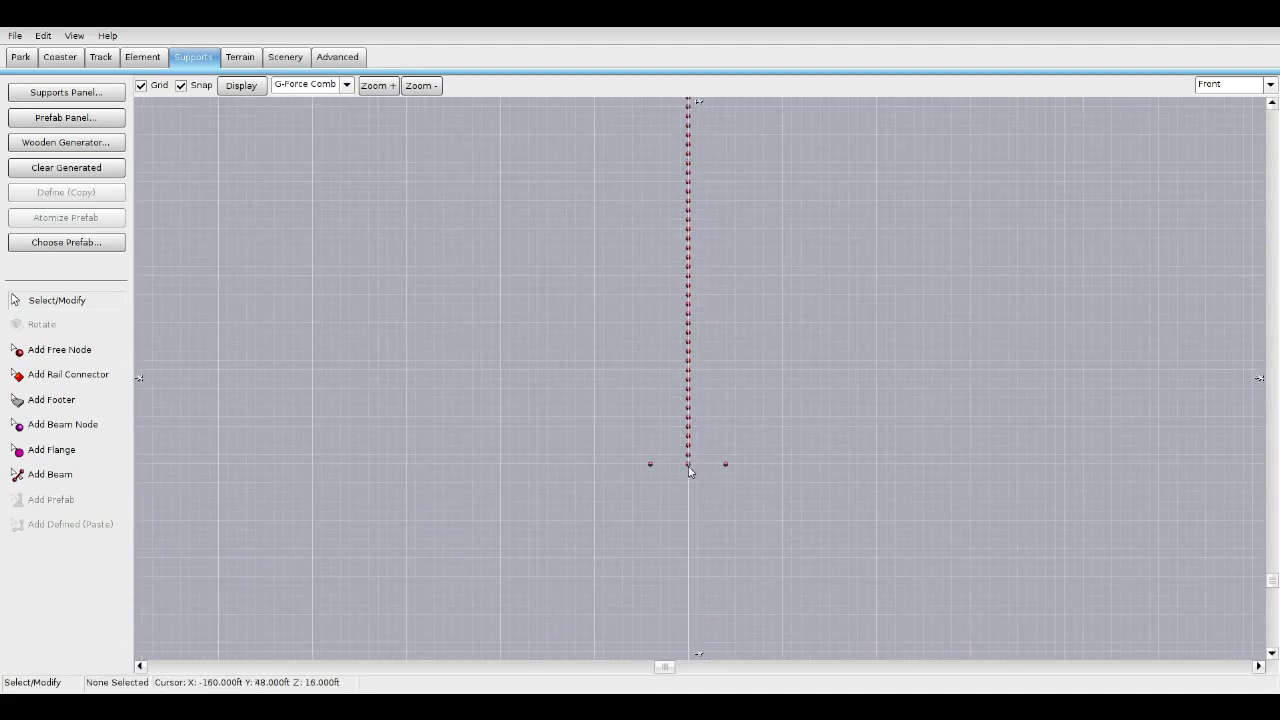
Select only the four outer nodes of the cross around the column.
{"action": "left_click", "coordinate": [688, 466]}
{"action": "left_click", "coordinate": [651, 465], "text": "shift"}
{"action": "left_click", "coordinate": [1206, 88]}
{"action": "left_click", "coordinate": [1220, 101]}
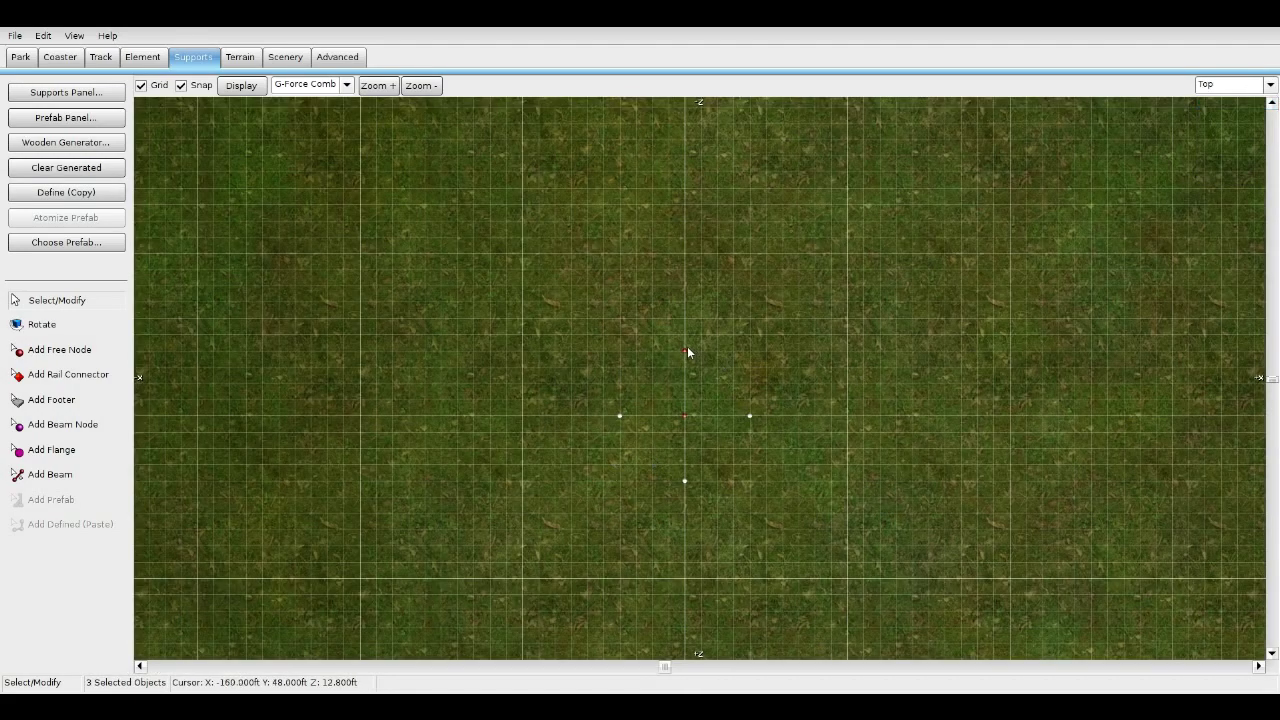
{"action": "left_click_drag", "start_coordinate": [654, 332], "coordinate": [710, 360]}
{"action": "left_click_drag", "start_coordinate": [588, 392], "coordinate": [641, 443], "text": "shift"}
In the front view, raise the four selected nodes to 80 ft, level with the column's top node.
{"action": "left_click", "coordinate": [1230, 84]}
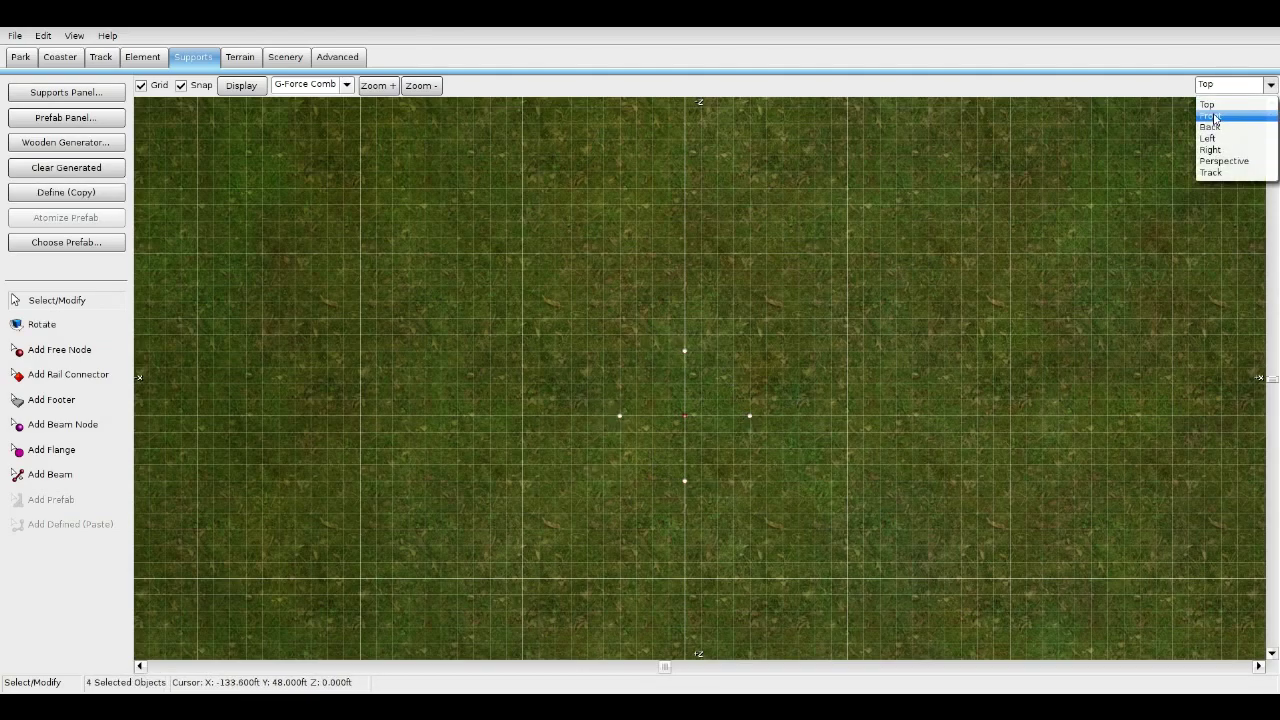
{"action": "left_click", "coordinate": [1215, 113]}
{"action": "right_click_drag", "start_coordinate": [743, 172], "coordinate": [728, 360]}
{"action": "scroll", "coordinate": [728, 360], "scroll_direction": "up", "scroll_amount": 3}
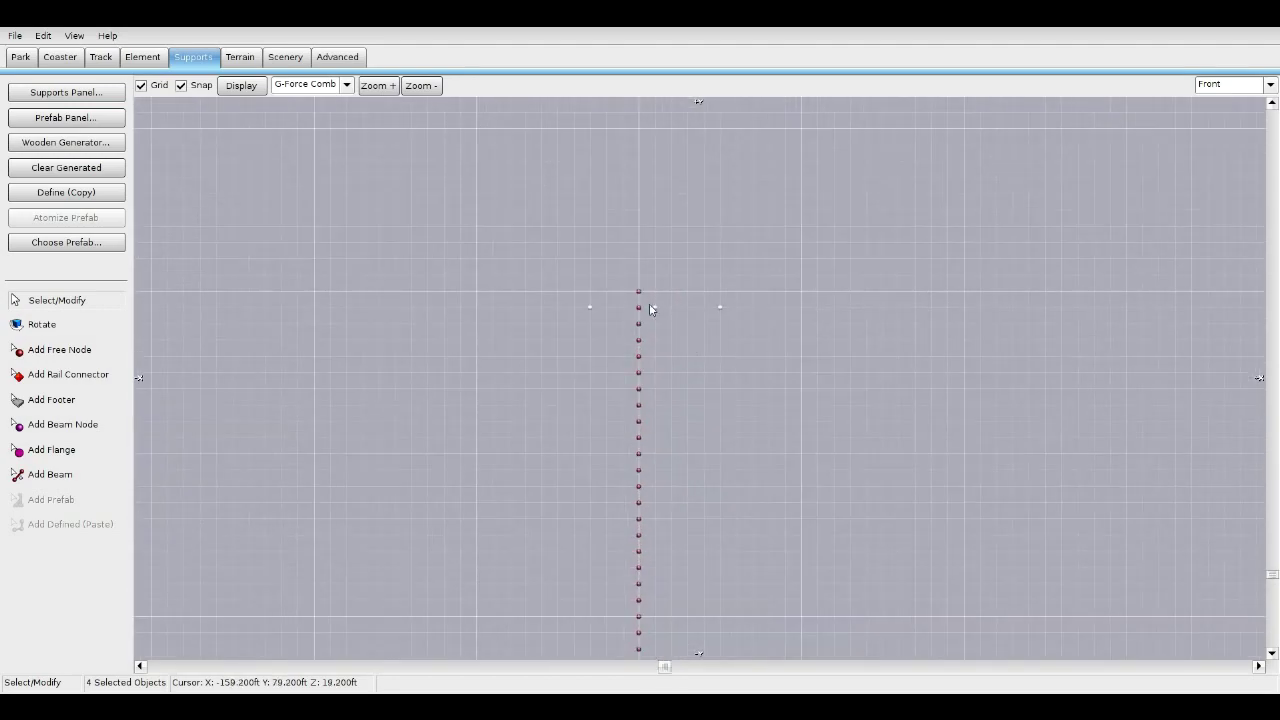
In the perspective view, add the column's top node to the selection of four outer nodes.
{"action": "left_click", "coordinate": [1251, 88]}
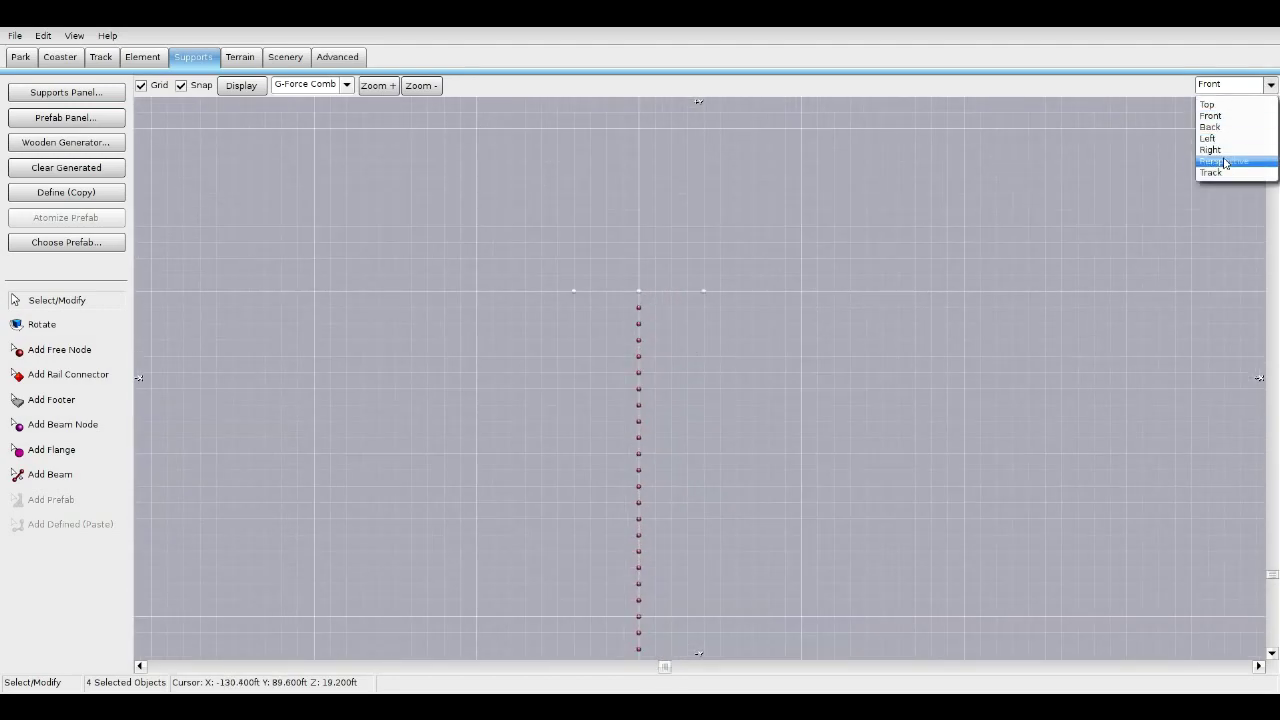
{"action": "left_click", "coordinate": [1238, 161]}
{"action": "right_click_drag", "start_coordinate": [650, 385], "coordinate": [788, 376]}
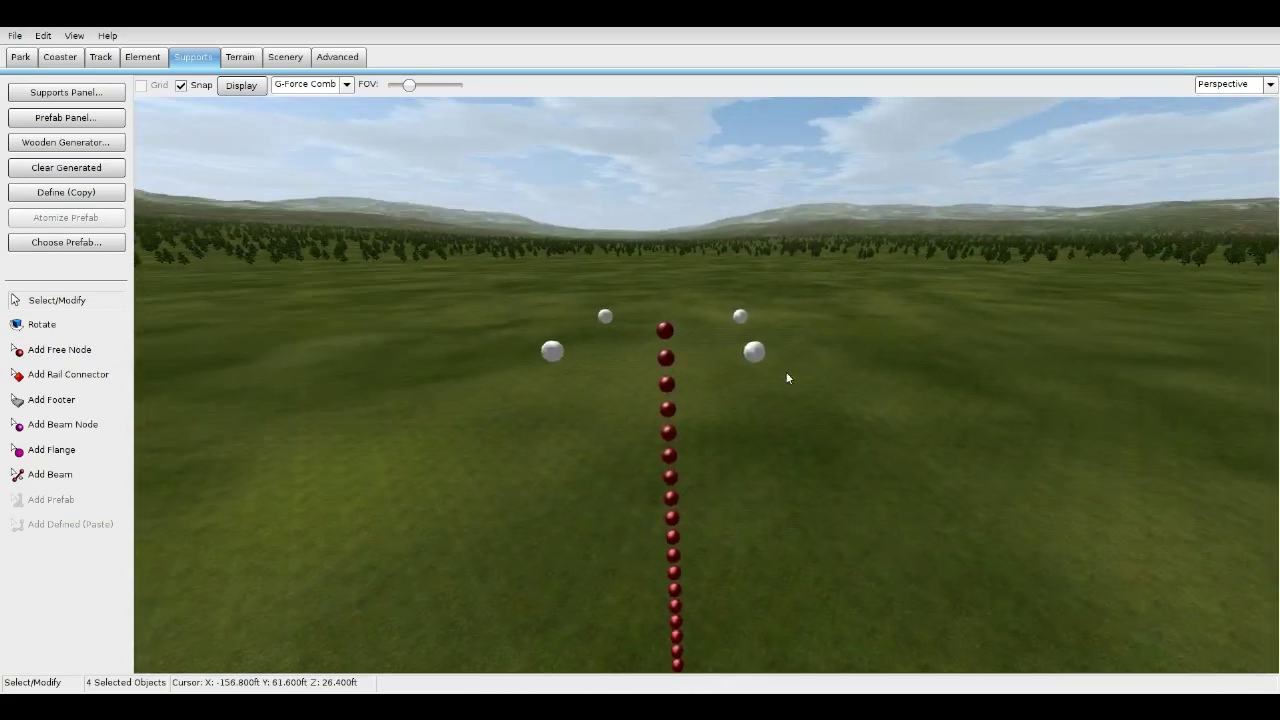
{"action": "mouse_move", "coordinate": [753, 360]}
{"action": "left_mouse_down"}
{"action": "mouse_move", "coordinate": [760, 331]}
{"action": "mouse_move", "coordinate": [757, 343]}
{"action": "left_mouse_up"}
{"action": "right_click_drag", "start_coordinate": [757, 343], "coordinate": [711, 429]}
{"action": "left_click", "coordinate": [686, 364], "text": "ctrl"}
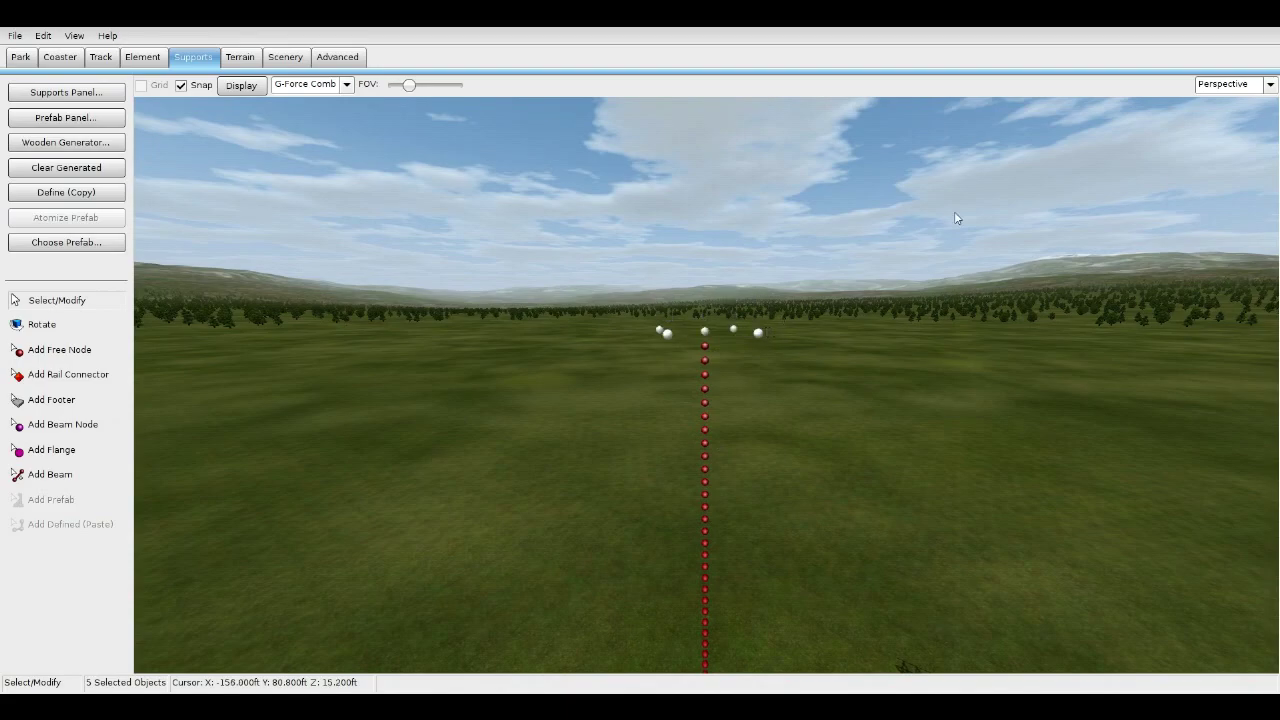
Copy the five selected nodes and paste them in the top view, centred at X -179.2 ft, Z 15.2 ft.
{"action": "left_click", "coordinate": [1254, 89]}
{"action": "left_click", "coordinate": [1214, 108]}
{"action": "scroll", "coordinate": [795, 318], "scroll_direction": "down", "scroll_amount": 6}
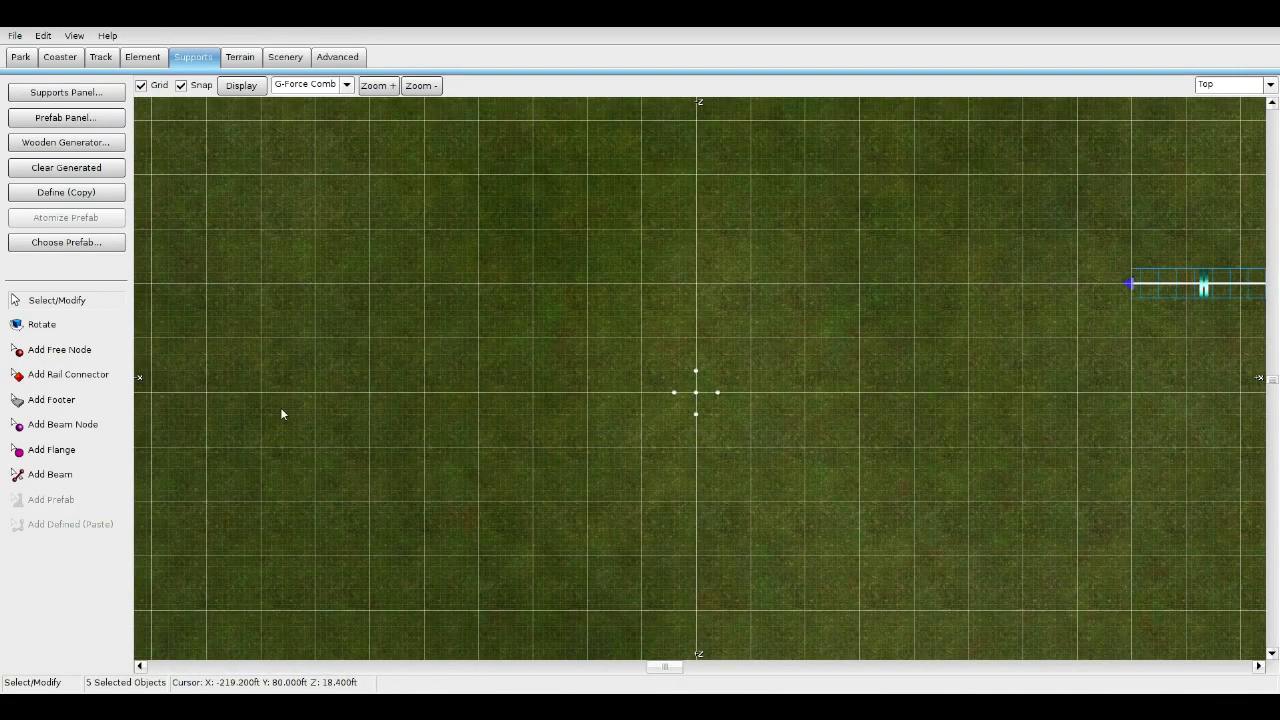
{"action": "left_click", "coordinate": [80, 195]}
{"action": "left_click", "coordinate": [109, 523]}
{"action": "scroll", "coordinate": [636, 406], "scroll_direction": "up", "scroll_amount": 4}
{"action": "left_click", "coordinate": [518, 388]}
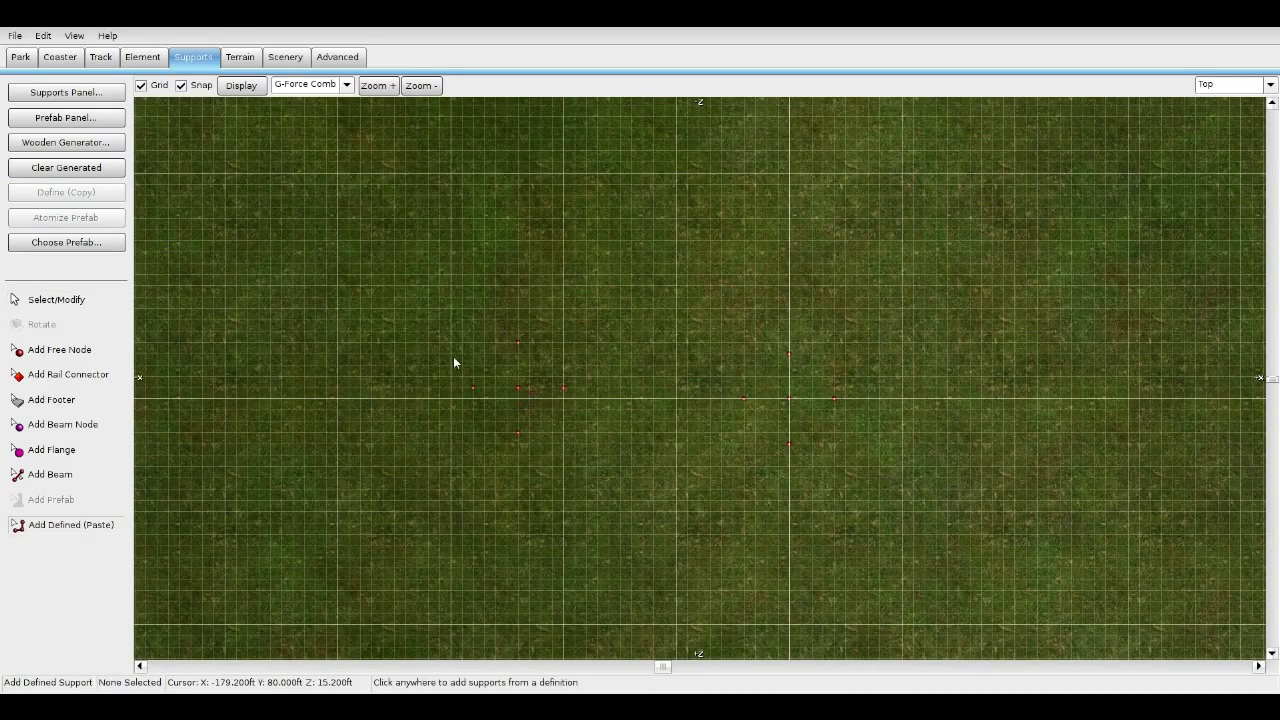
Rotate the five pasted nodes 15° counterclockwise with the 15° snap angle, and centre them on the column.
{"action": "key", "text": "Escape"}
{"action": "left_click_drag", "start_coordinate": [426, 307], "coordinate": [618, 470]}
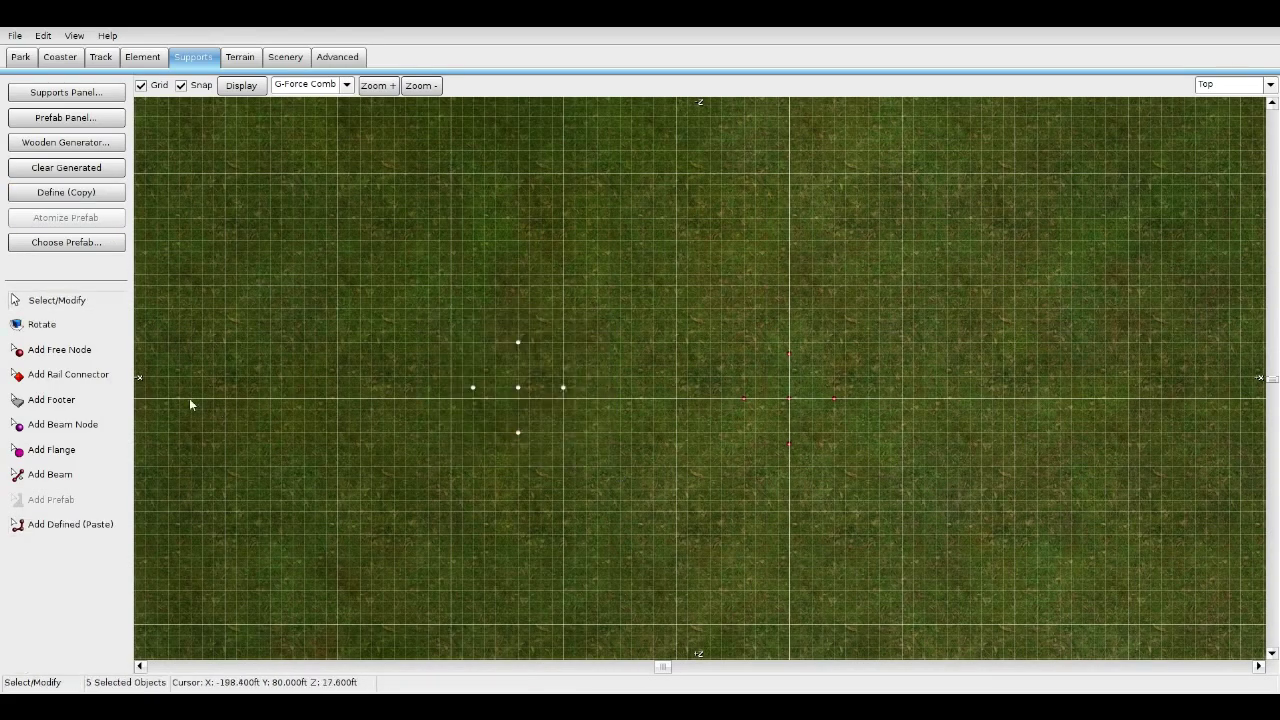
{"action": "left_click", "coordinate": [83, 320]}
{"action": "left_click", "coordinate": [16, 36]}
{"action": "left_click", "coordinate": [42, 172]}
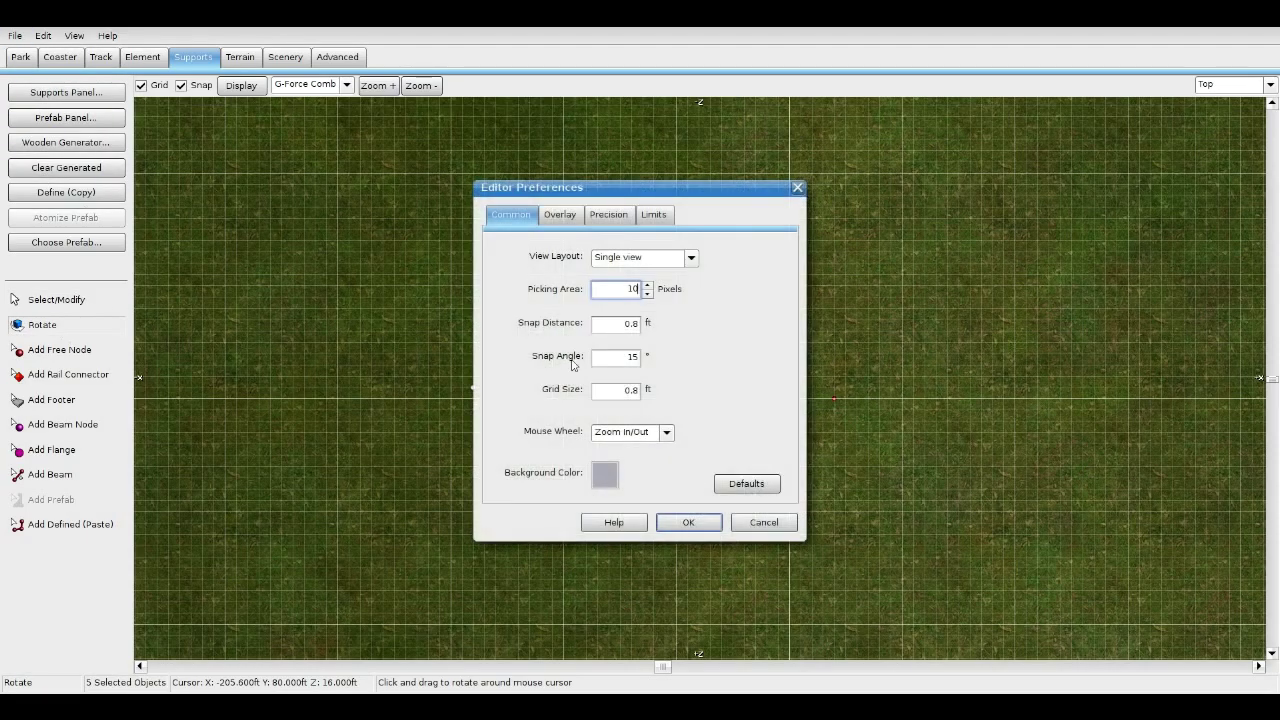
{"action": "double_click", "coordinate": [608, 362]}
{"action": "left_click", "coordinate": [687, 524]}
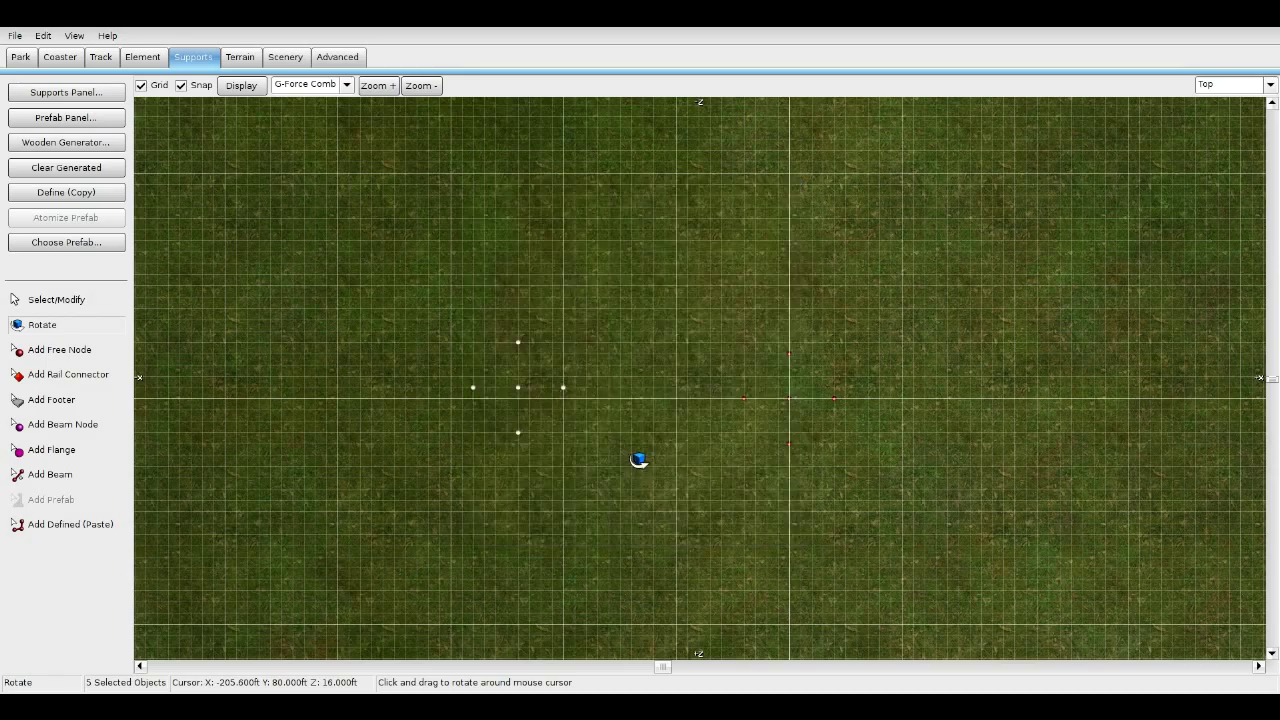
{"action": "left_click_drag", "start_coordinate": [638, 391], "coordinate": [584, 396]}
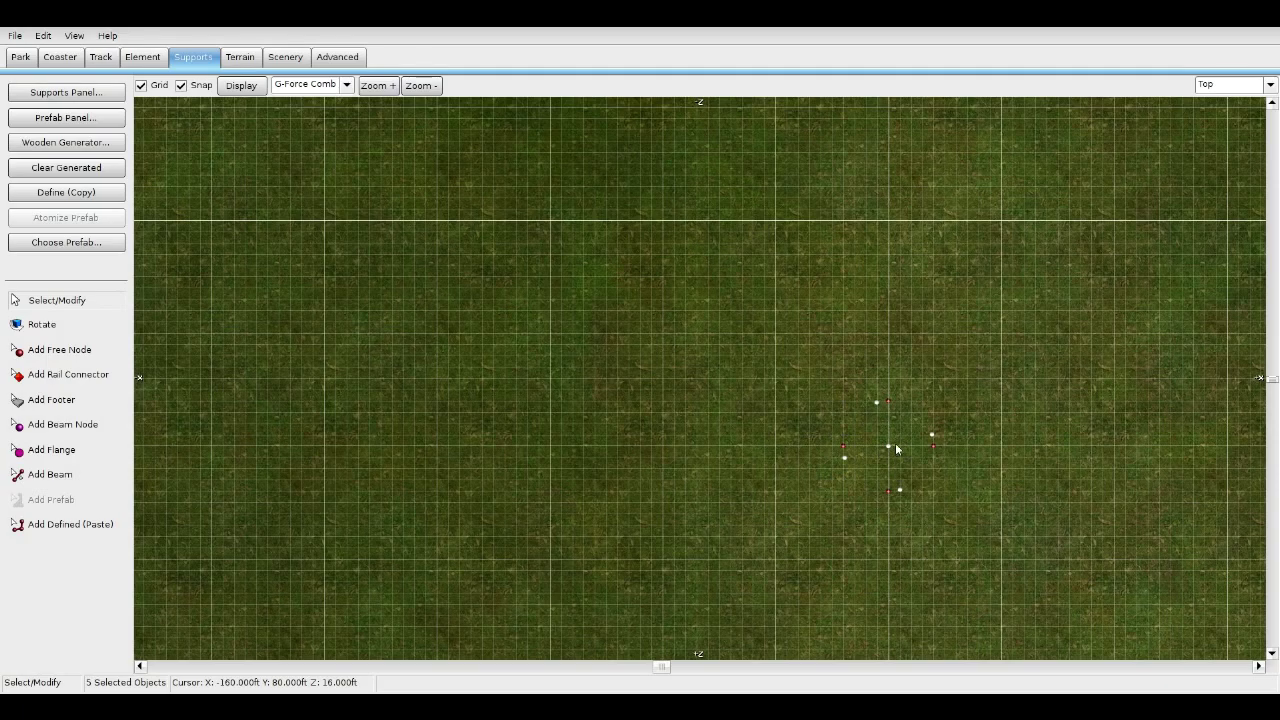
In the front view, check the height of the rotated nodes against the column's top node.
{"action": "left_click", "coordinate": [1230, 84]}
{"action": "left_click", "coordinate": [1225, 113]}
{"action": "scroll", "coordinate": [666, 334], "scroll_direction": "down", "scroll_amount": 3}
{"action": "scroll", "coordinate": [642, 562], "scroll_direction": "down", "scroll_amount": 3}
{"action": "scroll", "coordinate": [733, 520], "scroll_direction": "up", "scroll_amount": 4}
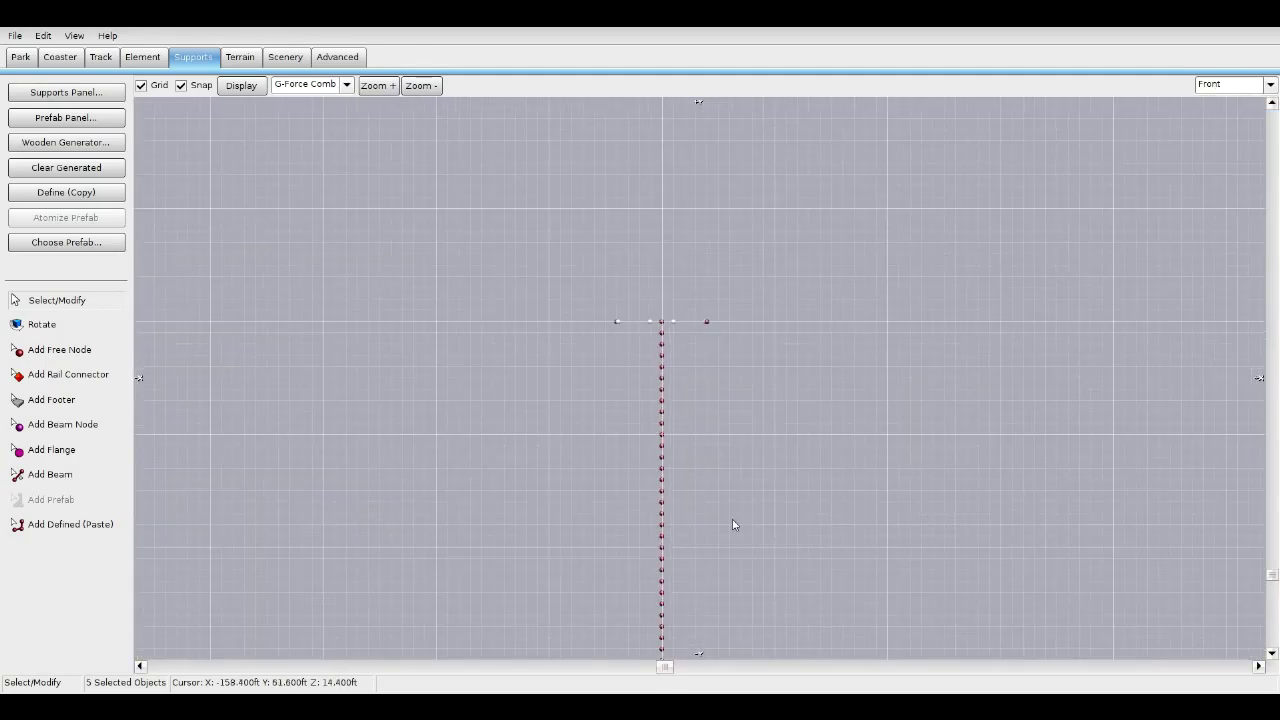
In the top view, select the eight outer nodes of the two crosses around the column.
{"action": "left_click", "coordinate": [1212, 86]}
{"action": "left_click", "coordinate": [1212, 105]}
{"action": "scroll", "coordinate": [848, 426], "scroll_direction": "down", "scroll_amount": 2}
{"action": "middle_click_drag", "start_coordinate": [864, 418], "coordinate": [763, 423]}
{"action": "scroll", "coordinate": [766, 424], "scroll_direction": "up", "scroll_amount": 5}
{"action": "middle_click_drag", "start_coordinate": [855, 421], "coordinate": [827, 364]}
{"action": "left_click", "coordinate": [573, 328]}
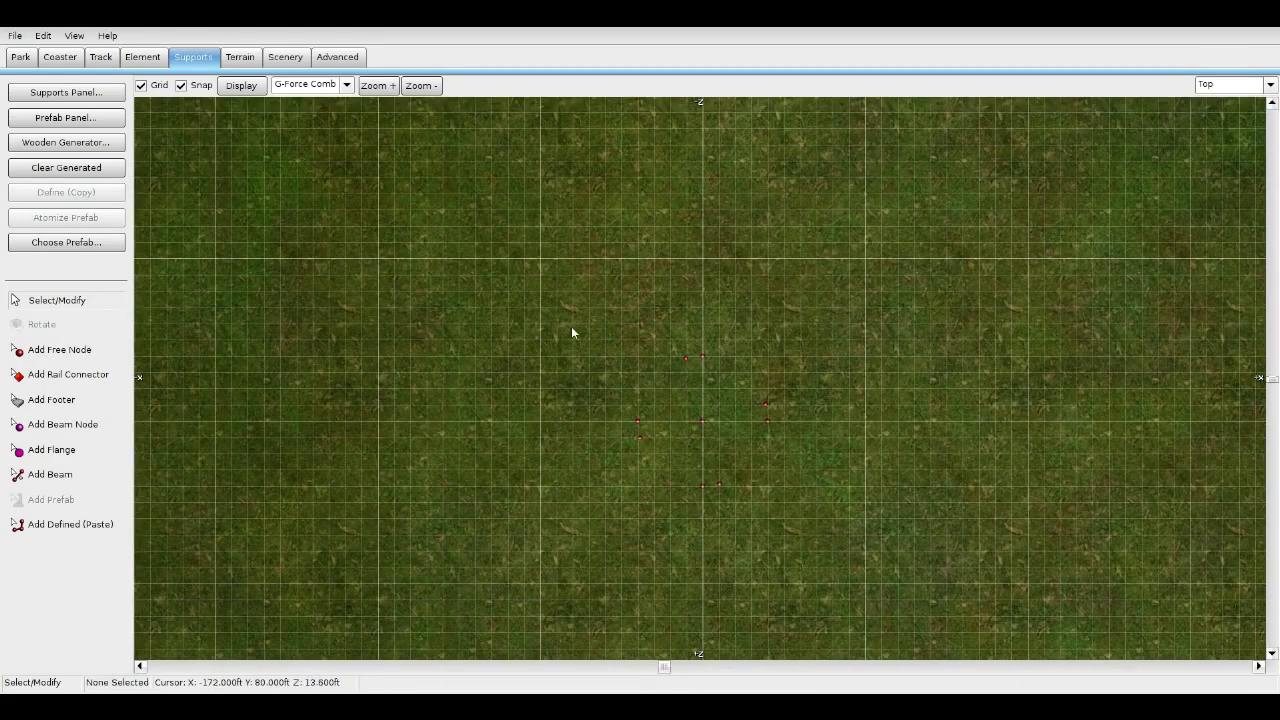
{"action": "left_click_drag", "start_coordinate": [614, 386], "coordinate": [658, 476]}
{"action": "left_click_drag", "start_coordinate": [660, 324], "coordinate": [748, 446], "text": "shift"}
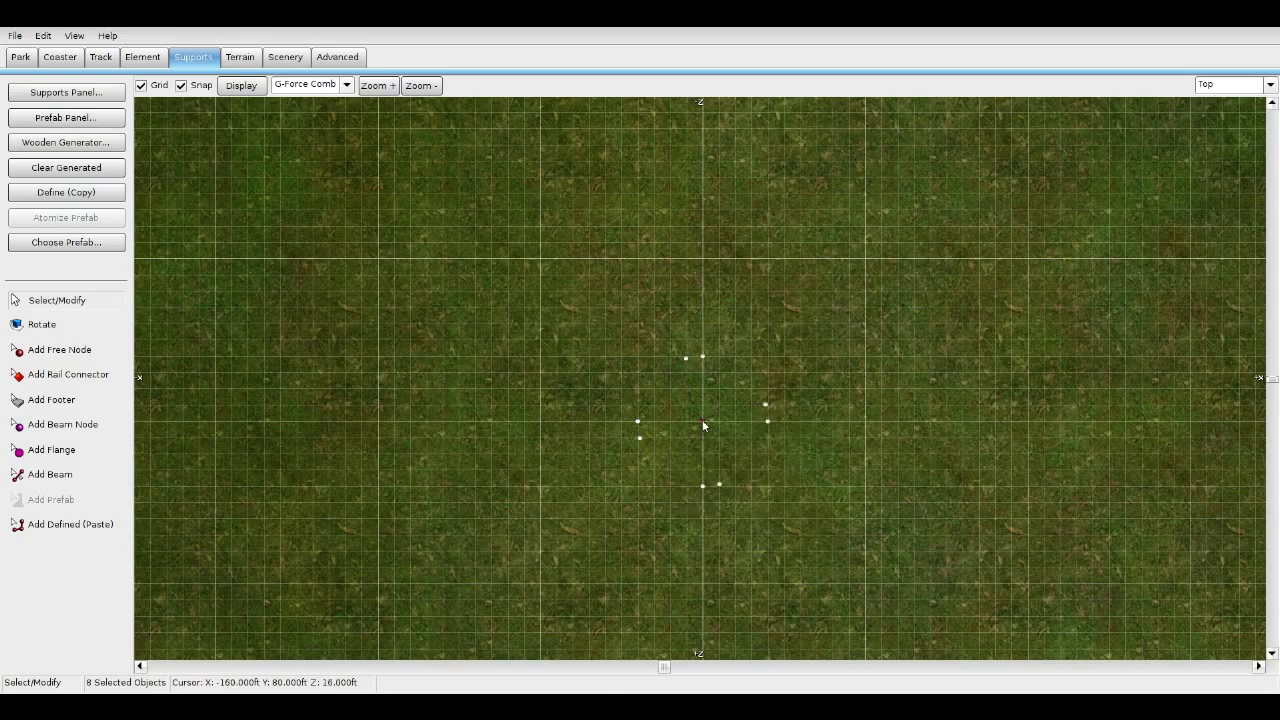
In the perspective view, add the column's top node to the selection of eight outer nodes.
{"action": "left_click", "coordinate": [1253, 86]}
{"action": "left_click", "coordinate": [1215, 157]}
{"action": "right_click_drag", "start_coordinate": [688, 300], "coordinate": [688, 404]}
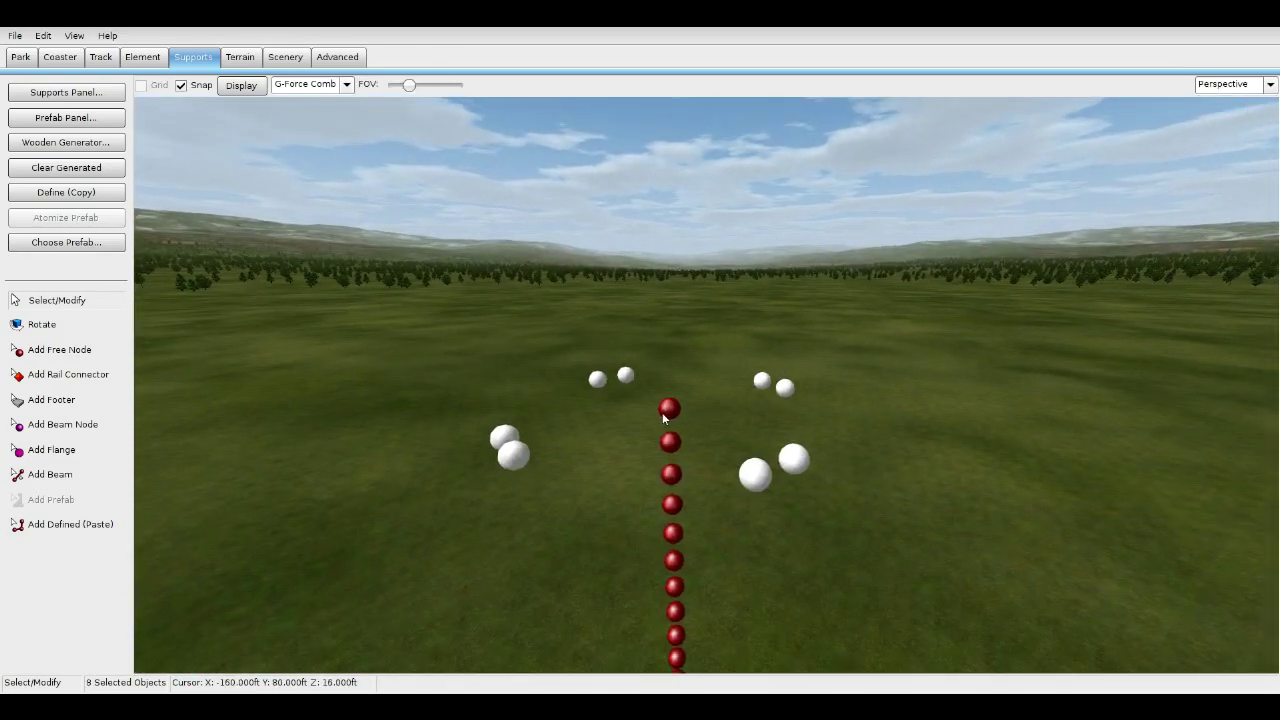
{"action": "left_click_drag", "start_coordinate": [680, 410], "coordinate": [682, 412], "text": "shift"}
{"action": "right_click_drag", "start_coordinate": [682, 417], "coordinate": [720, 540]}
Try to paste the previously copied node group in the top view, away from the column, and undo the paste.
{"action": "left_click", "coordinate": [1232, 88]}
{"action": "left_click", "coordinate": [1219, 107]}
{"action": "left_click", "coordinate": [90, 521]}
{"action": "scroll", "coordinate": [440, 328], "scroll_direction": "down", "scroll_amount": 4}
{"action": "right_click_drag", "start_coordinate": [456, 356], "coordinate": [517, 424]}
{"action": "left_click", "coordinate": [522, 419]}
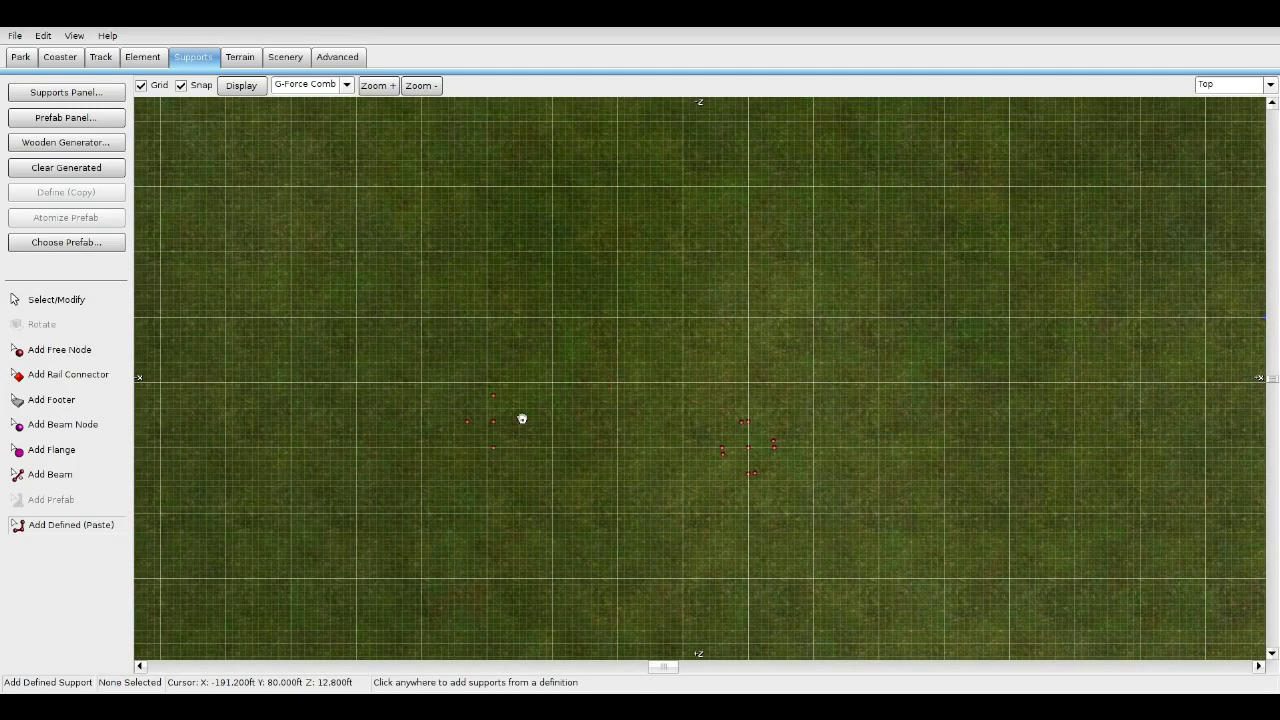
{"action": "scroll", "coordinate": [606, 377], "scroll_direction": "up", "scroll_amount": 3}
{"action": "right_click_drag", "start_coordinate": [606, 377], "coordinate": [752, 439]}
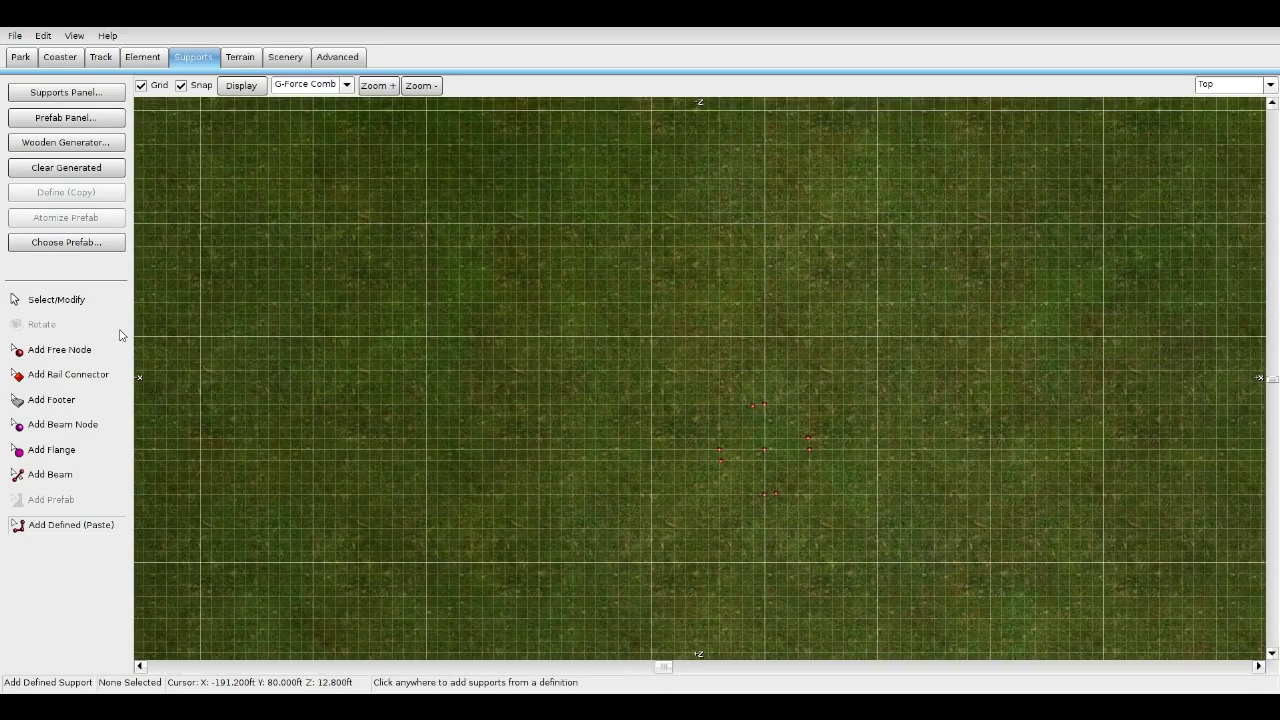
Select the eight outer nodes in the top view and add the column's top node to them in the perspective view.
{"action": "left_click", "coordinate": [80, 302]}
{"action": "left_click_drag", "start_coordinate": [781, 388], "coordinate": [745, 425]}
{"action": "left_click_drag", "start_coordinate": [737, 480], "coordinate": [788, 506], "text": "shift"}
{"action": "left_click_drag", "start_coordinate": [794, 411], "coordinate": [853, 483], "text": "shift"}
{"action": "left_click", "coordinate": [1227, 87]}
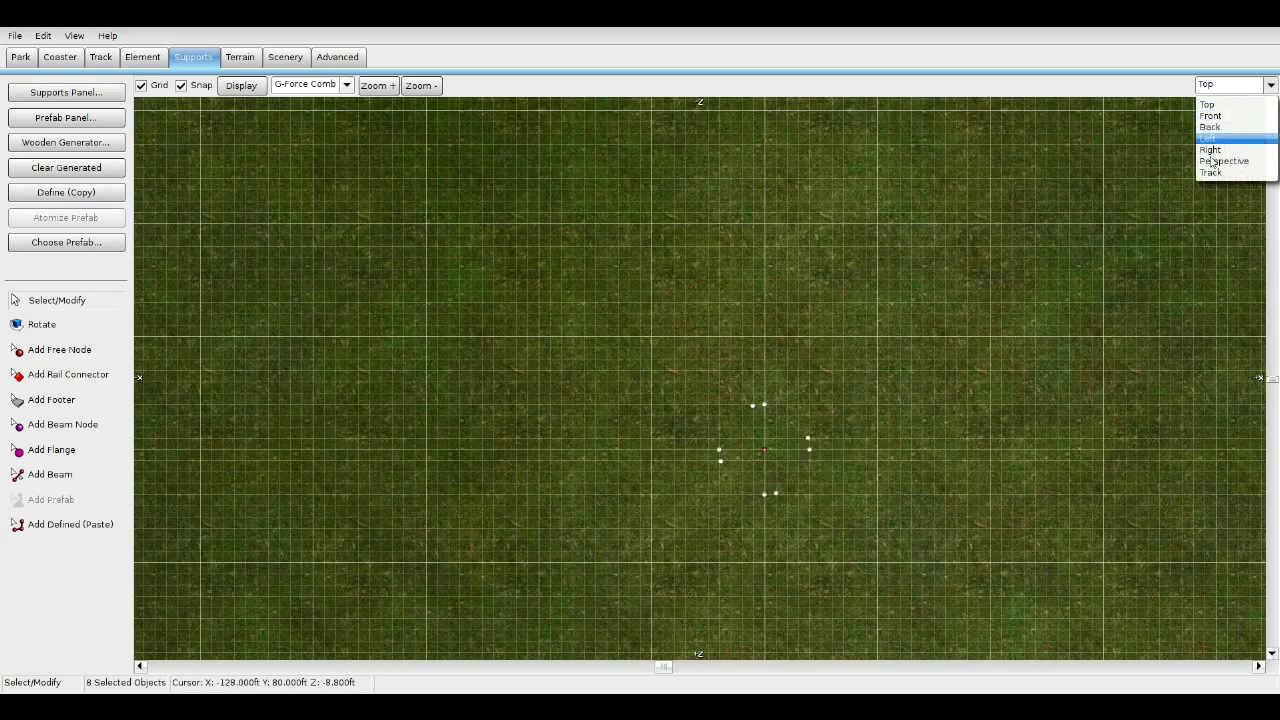
{"action": "left_click", "coordinate": [1212, 161]}
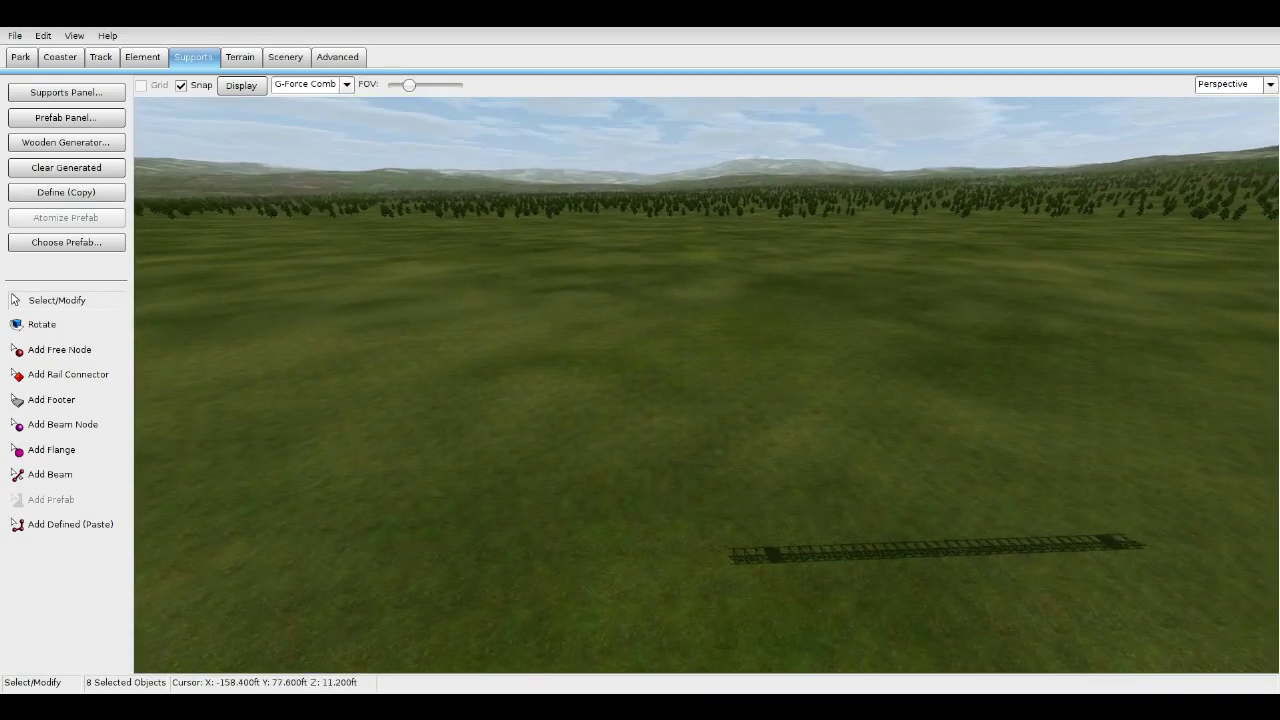
{"action": "right_click_drag", "start_coordinate": [722, 250], "coordinate": [722, 305]}
{"action": "left_click_drag", "start_coordinate": [732, 340], "coordinate": [740, 350], "text": "shift"}
Copy the ten selected nodes and paste two copies in the top view, in the empty area beside the column.
{"action": "left_click", "coordinate": [1200, 89]}
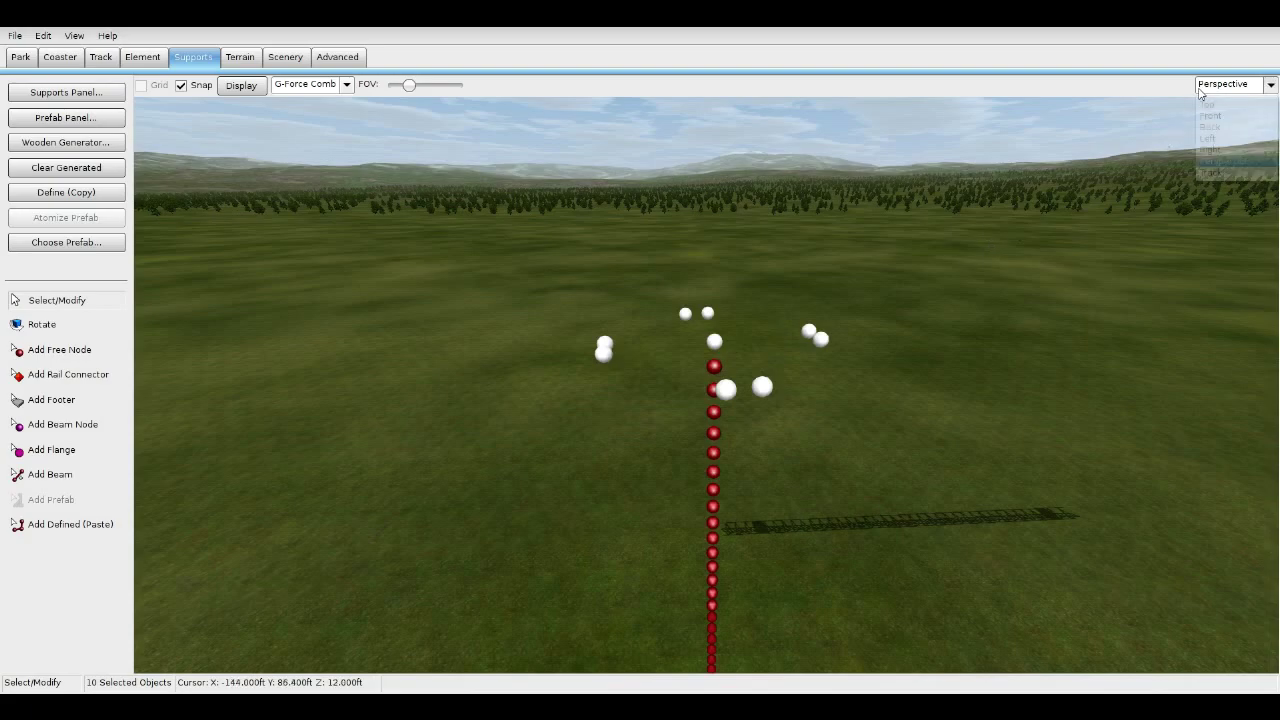
{"action": "left_click", "coordinate": [1206, 104]}
{"action": "left_click", "coordinate": [98, 199]}
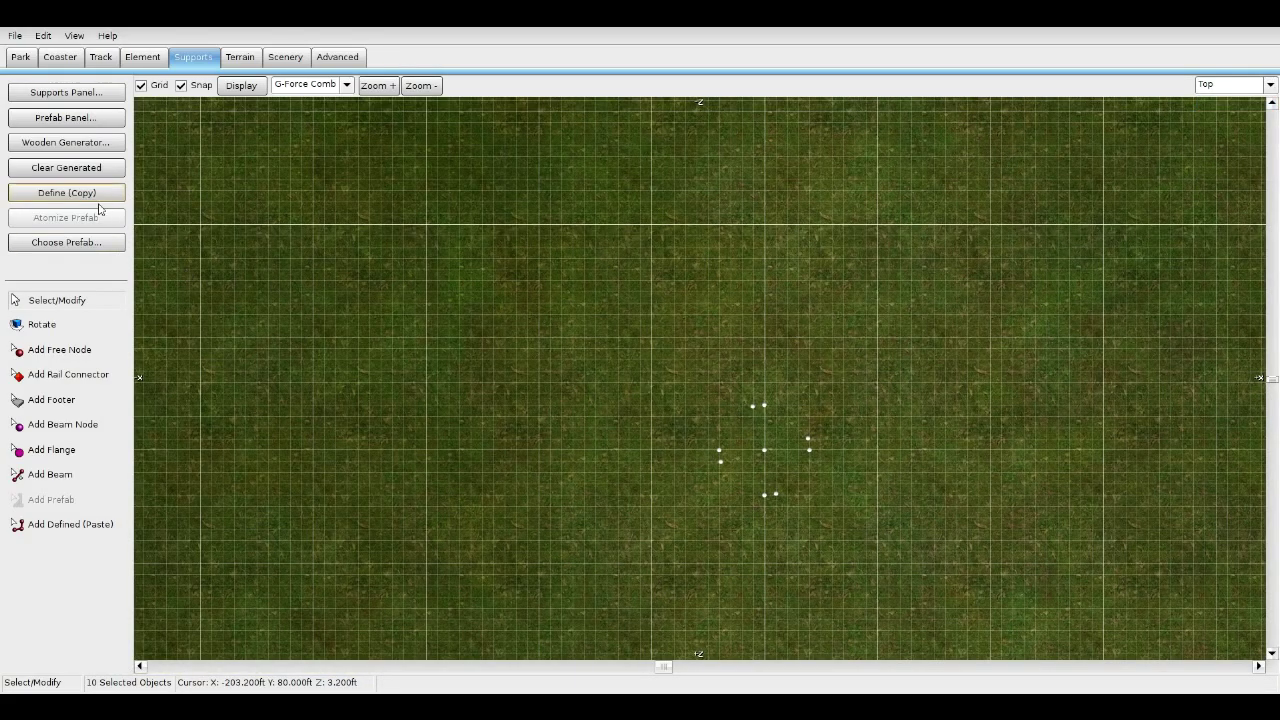
{"action": "left_click", "coordinate": [33, 520]}
{"action": "scroll", "coordinate": [500, 412], "scroll_direction": "down", "scroll_amount": 4}
{"action": "left_click", "coordinate": [592, 350]}
{"action": "left_click", "coordinate": [476, 425]}
{"action": "key", "text": "Escape"}
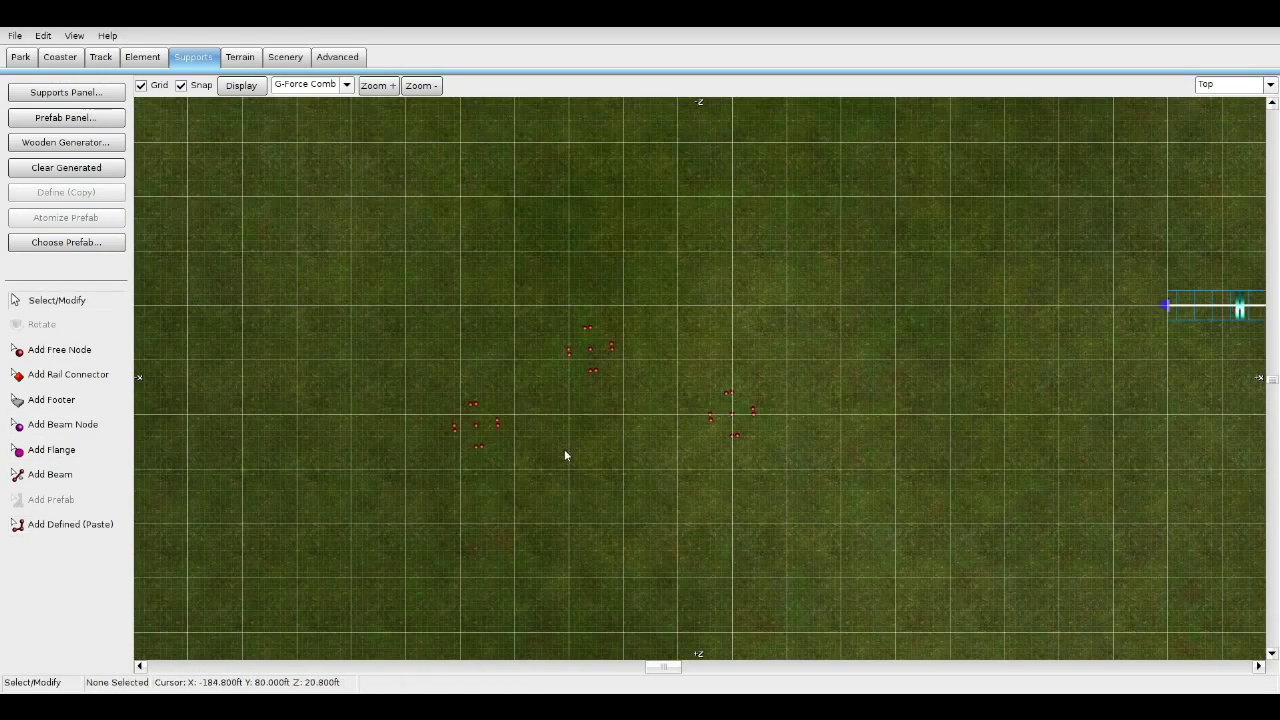
Rotate the pasted ten-node copy nearest the column 30° counterclockwise and centre it on the column.
{"action": "scroll", "coordinate": [535, 415], "scroll_direction": "up", "scroll_amount": 4}
{"action": "left_click_drag", "start_coordinate": [345, 260], "coordinate": [540, 428]}
{"action": "mouse_move", "coordinate": [519, 434]}
{"action": "right_mouse_down"}
{"action": "mouse_move", "coordinate": [517, 452]}
{"action": "mouse_move", "coordinate": [504, 441]}
{"action": "right_mouse_up"}
{"action": "left_click", "coordinate": [84, 324]}
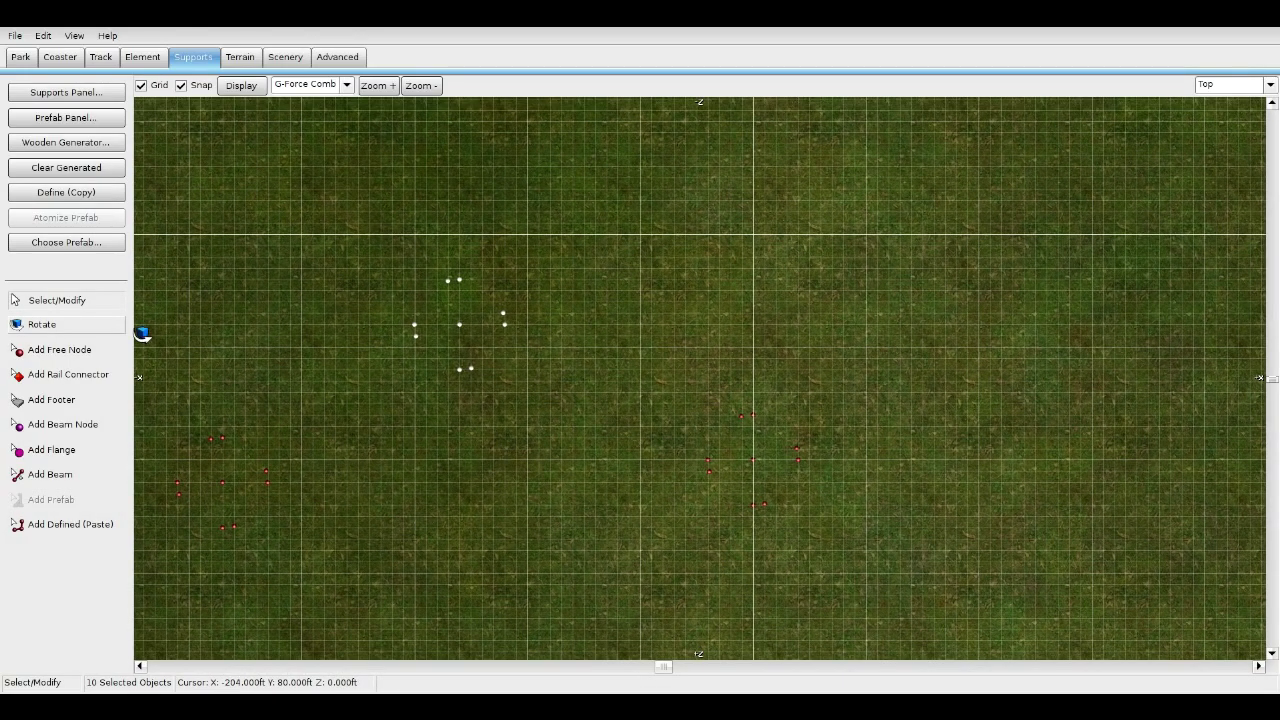
{"action": "left_click_drag", "start_coordinate": [482, 266], "coordinate": [424, 265]}
{"action": "left_click_drag", "start_coordinate": [498, 338], "coordinate": [725, 428]}
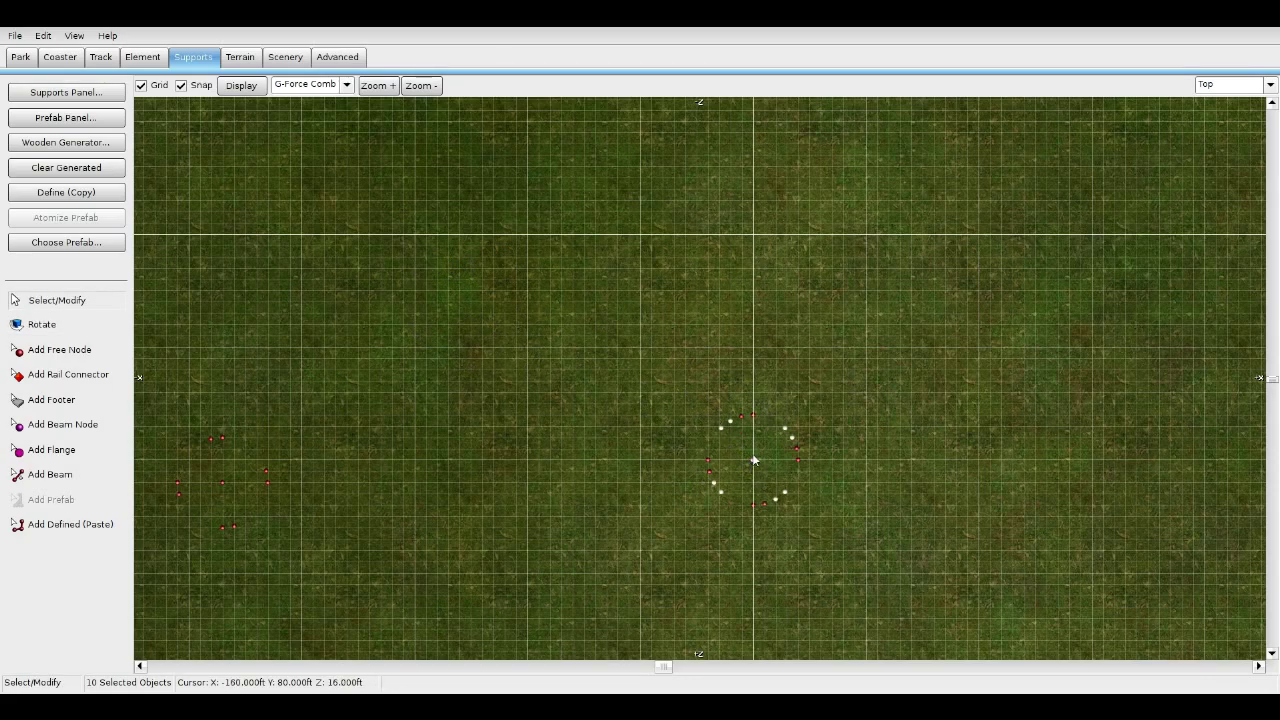
In the front view, check the height of the ten placed nodes, and return to the top view.
{"action": "scroll", "coordinate": [537, 460], "scroll_direction": "down", "scroll_amount": 3}
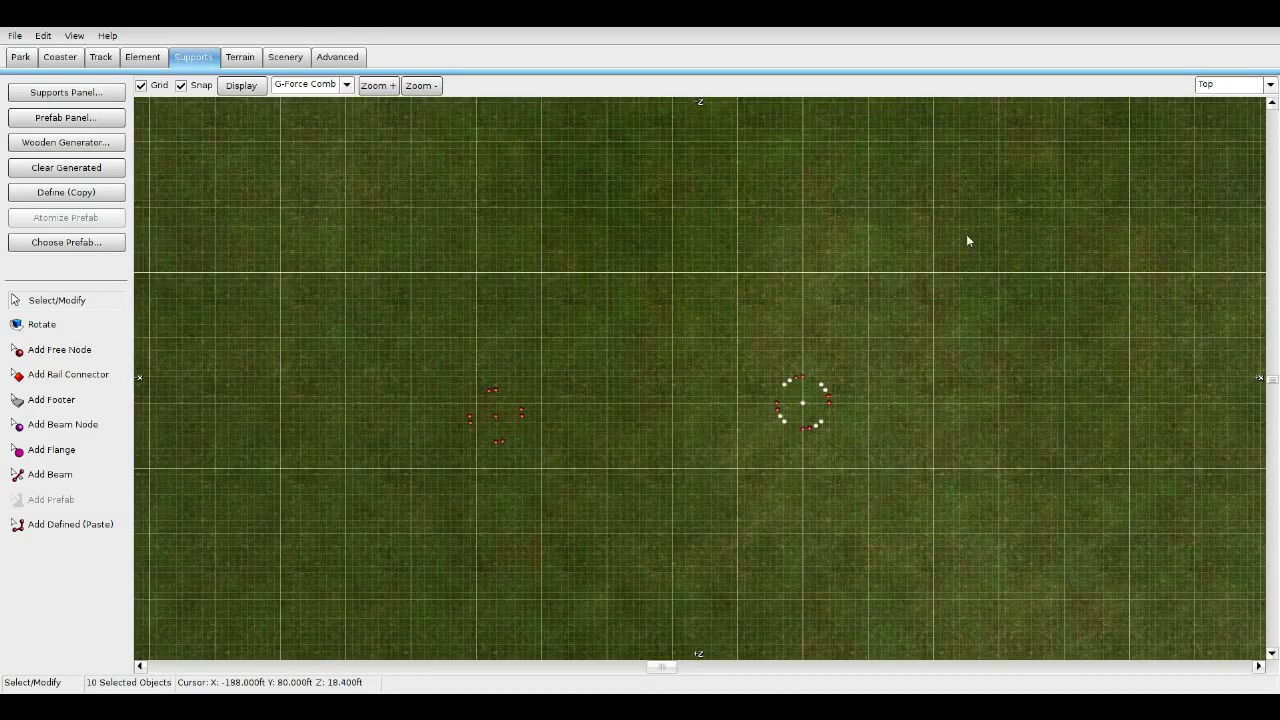
{"action": "left_click", "coordinate": [1215, 89]}
{"action": "left_click", "coordinate": [1213, 117]}
{"action": "scroll", "coordinate": [712, 362], "scroll_direction": "down", "scroll_amount": 2}
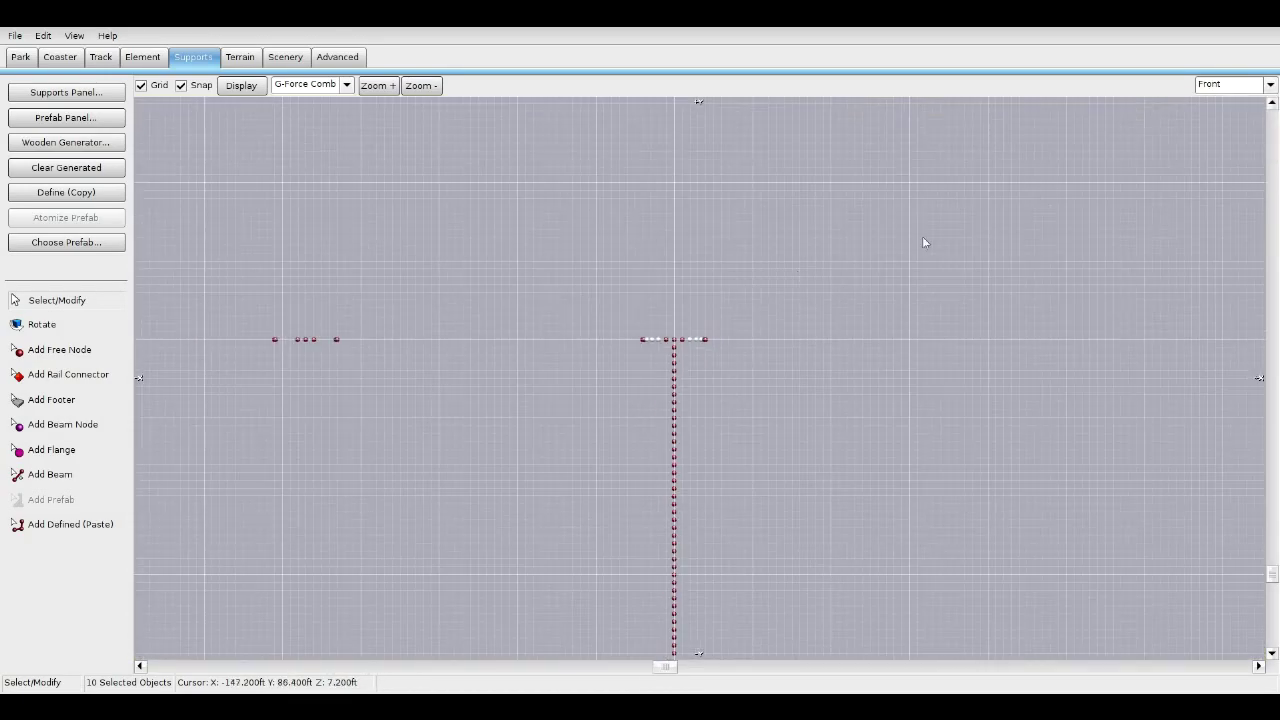
{"action": "left_click", "coordinate": [1268, 86]}
{"action": "left_click", "coordinate": [1230, 105]}
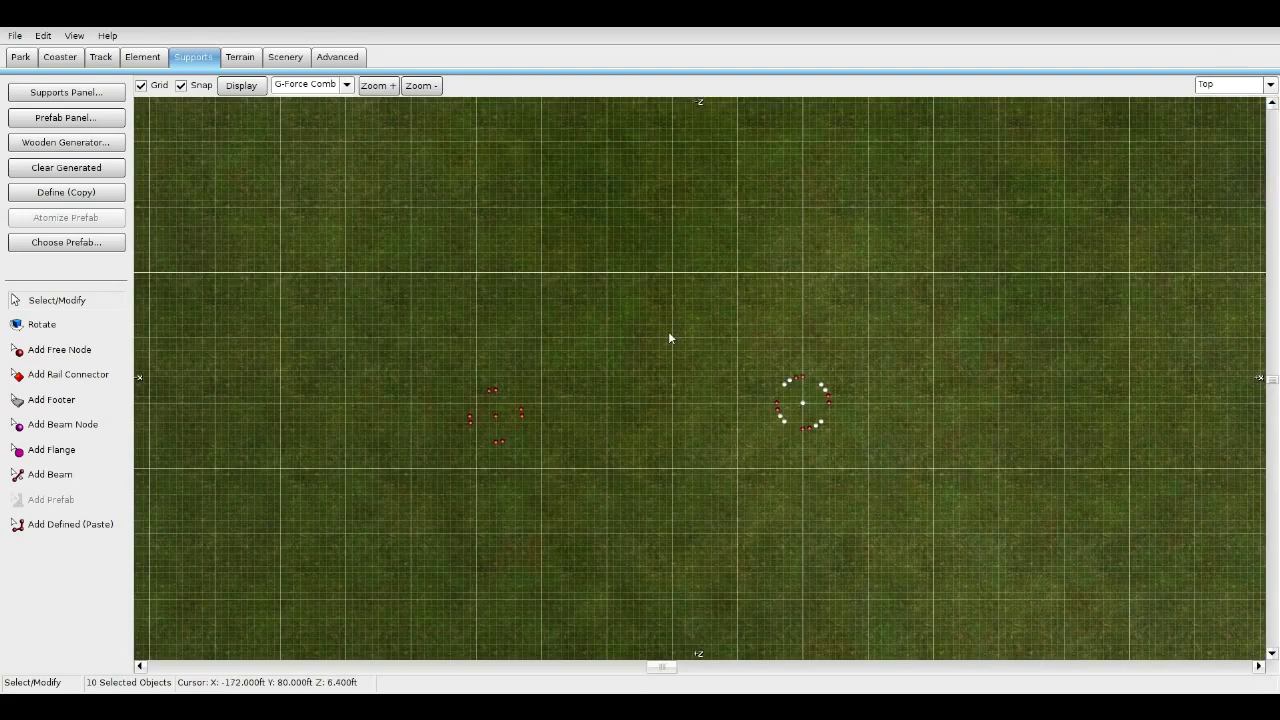
Rotate the remaining pasted ten-node copy 45° counterclockwise and centre it on the column.
{"action": "right_click_drag", "start_coordinate": [668, 331], "coordinate": [679, 350]}
{"action": "left_click", "coordinate": [635, 366]}
{"action": "left_click_drag", "start_coordinate": [425, 369], "coordinate": [604, 497]}
{"action": "left_click", "coordinate": [109, 329]}
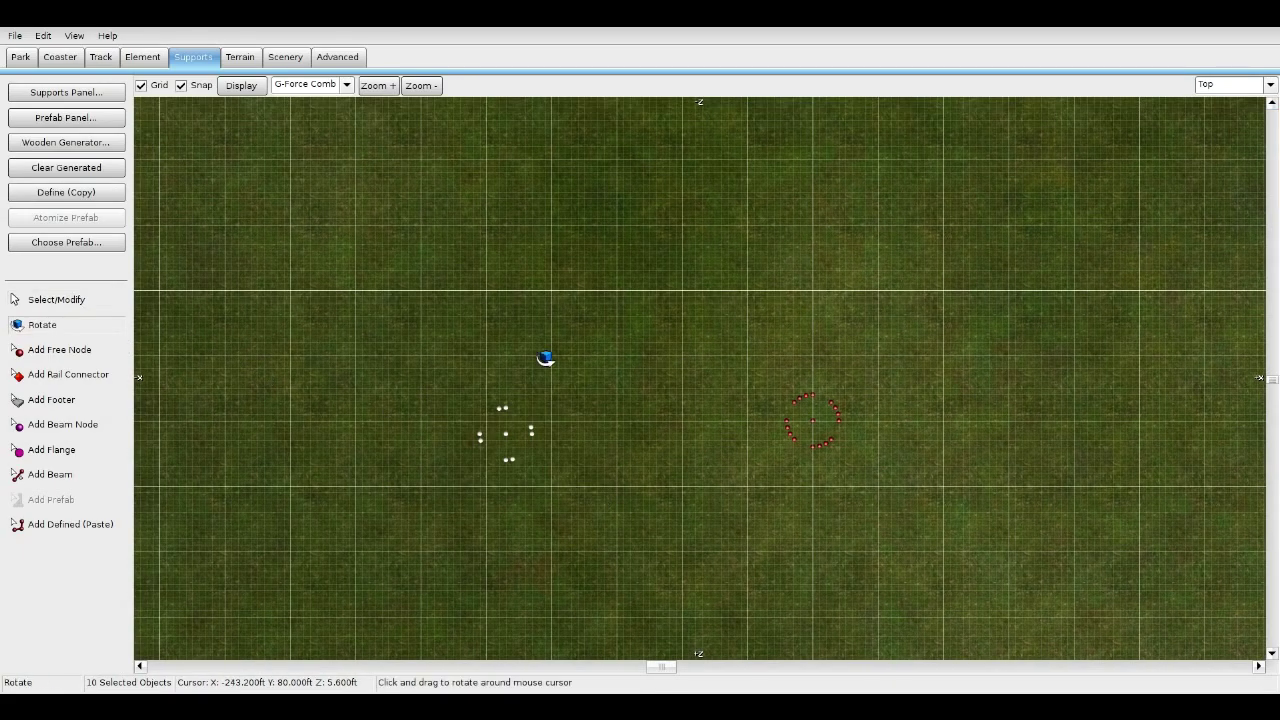
{"action": "right_click_drag", "start_coordinate": [424, 426], "coordinate": [489, 406]}
{"action": "scroll", "coordinate": [489, 406], "scroll_direction": "up", "scroll_amount": 4}
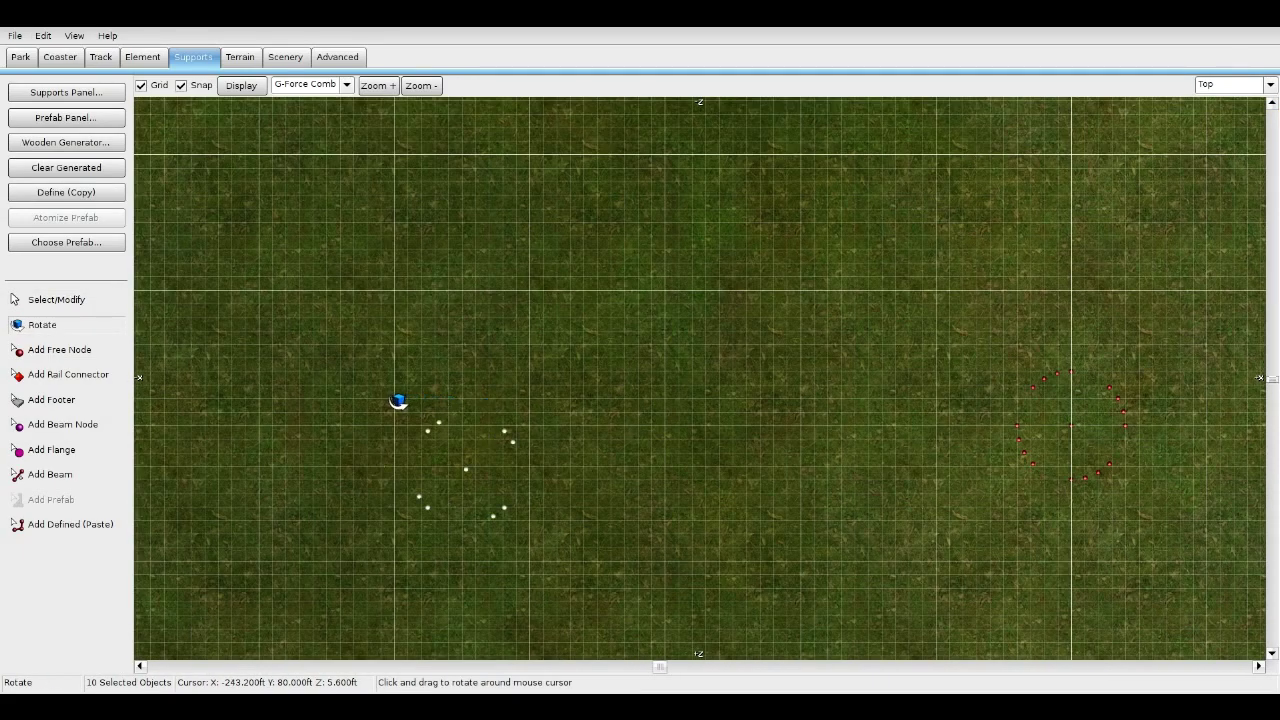
{"action": "key", "text": "space"}
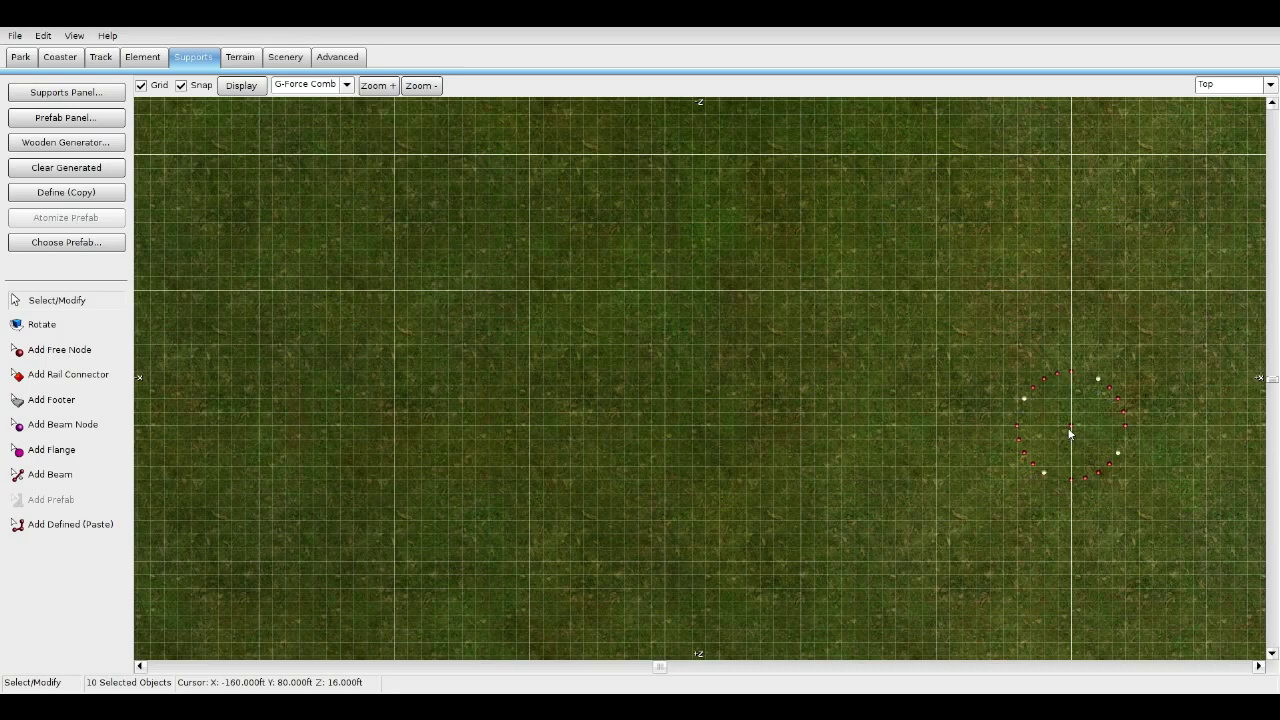
Move the ten nodes off the column, rotate them another 15° counterclockwise, and centre them on the column again.
{"action": "left_click", "coordinate": [66, 327]}
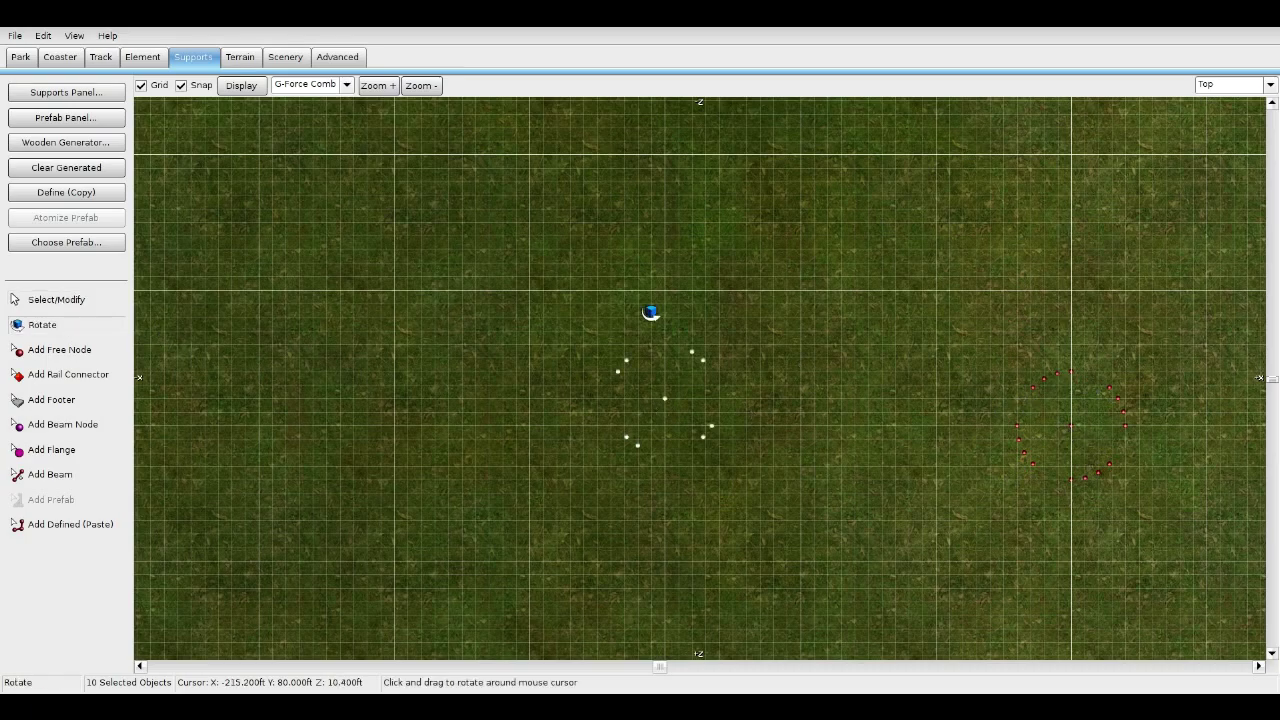
{"action": "key", "text": "space"}
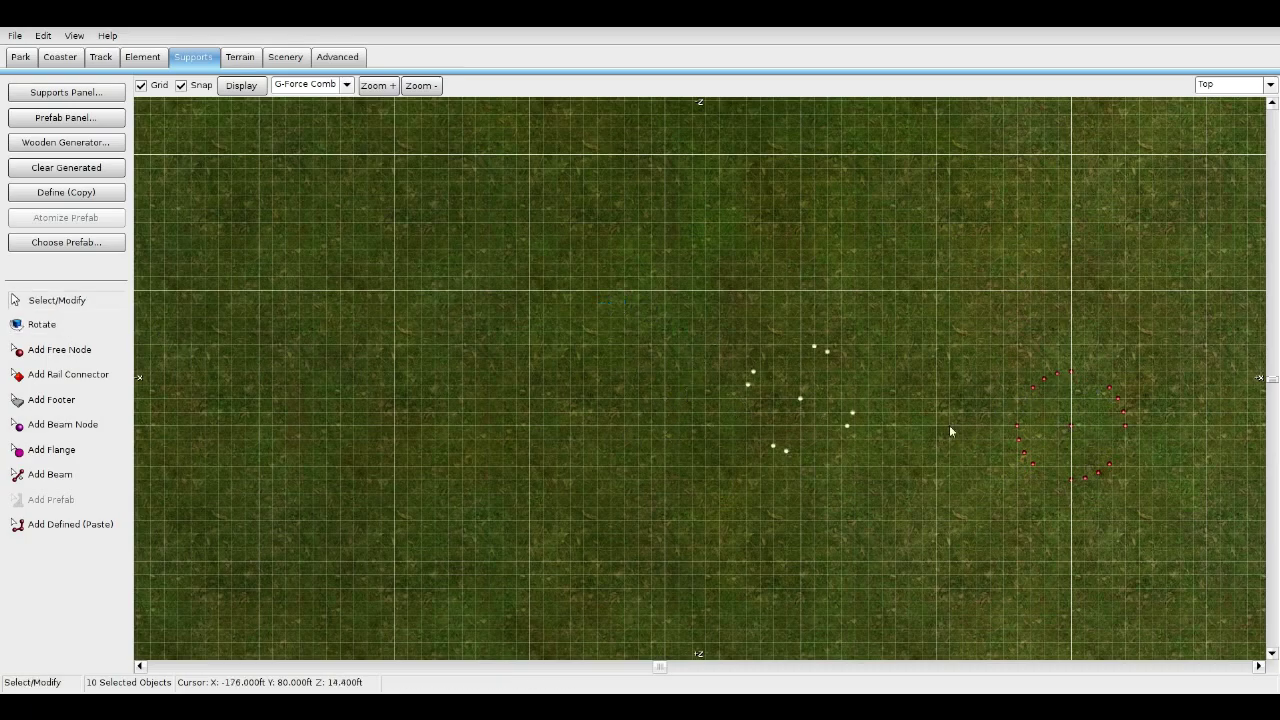
{"action": "right_click_drag", "start_coordinate": [1039, 335], "coordinate": [787, 347]}
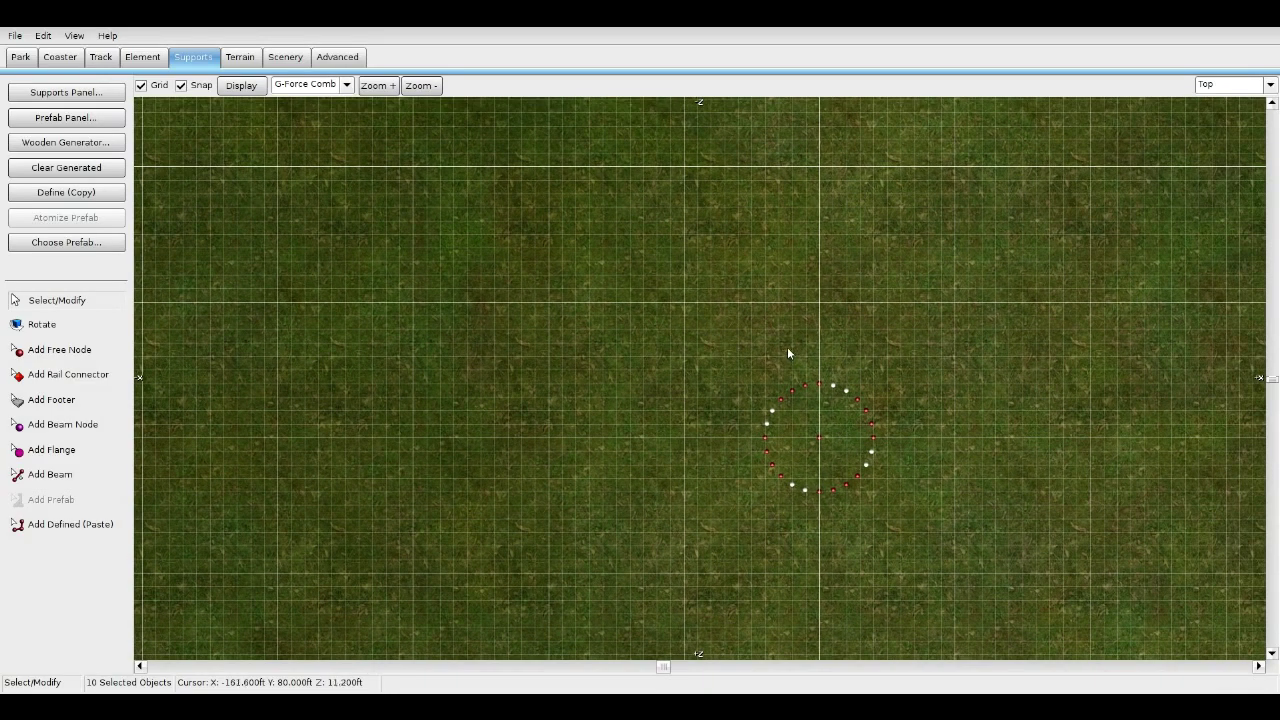
{"action": "left_click", "coordinate": [787, 347]}
Select all ring and column nodes, inspect the completed ring in the perspective view, and clear the selection.
{"action": "scroll", "coordinate": [878, 290], "scroll_direction": "up", "scroll_amount": 1}
{"action": "right_click_drag", "start_coordinate": [878, 290], "coordinate": [822, 248]}
{"action": "left_click_drag", "start_coordinate": [629, 248], "coordinate": [1062, 564]}
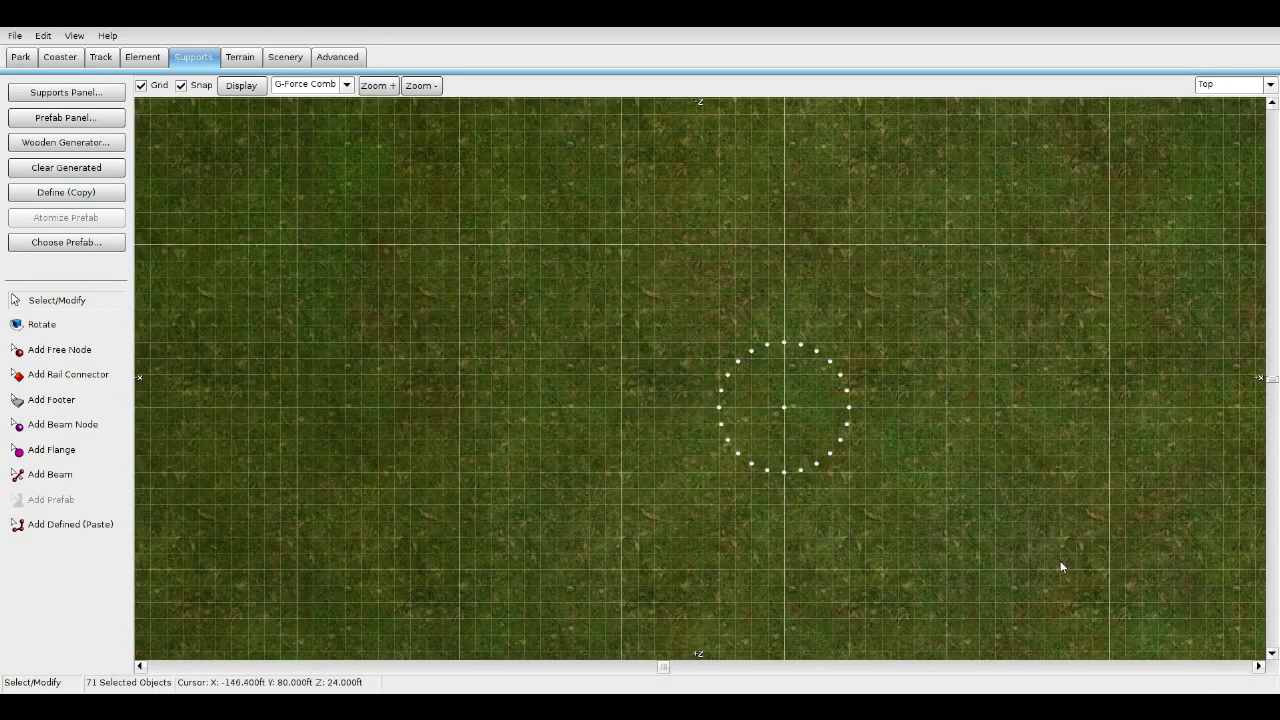
{"action": "left_click", "coordinate": [1240, 84]}
{"action": "left_click", "coordinate": [1225, 157]}
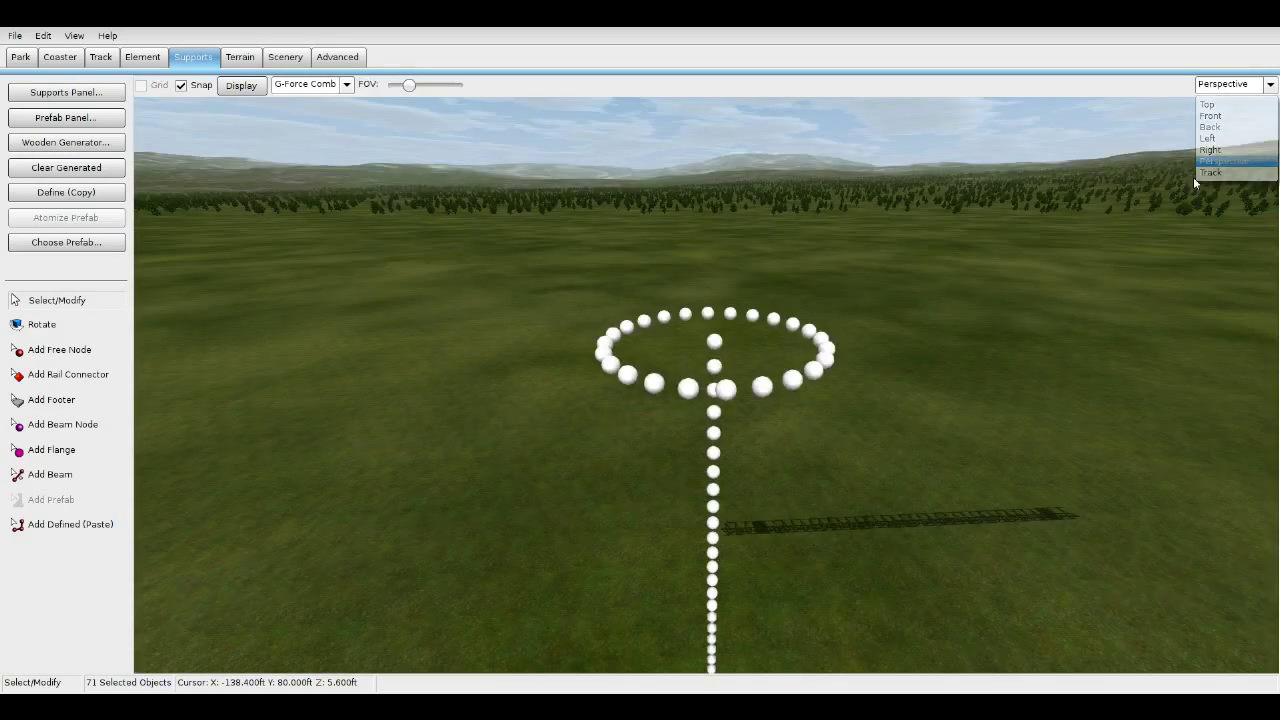
{"action": "mouse_move", "coordinate": [998, 238]}
{"action": "right_mouse_down"}
{"action": "mouse_move", "coordinate": [1012, 215]}
{"action": "mouse_move", "coordinate": [998, 238]}
{"action": "right_mouse_up"}
{"action": "key", "text": "w"}
{"action": "left_click", "coordinate": [998, 238]}
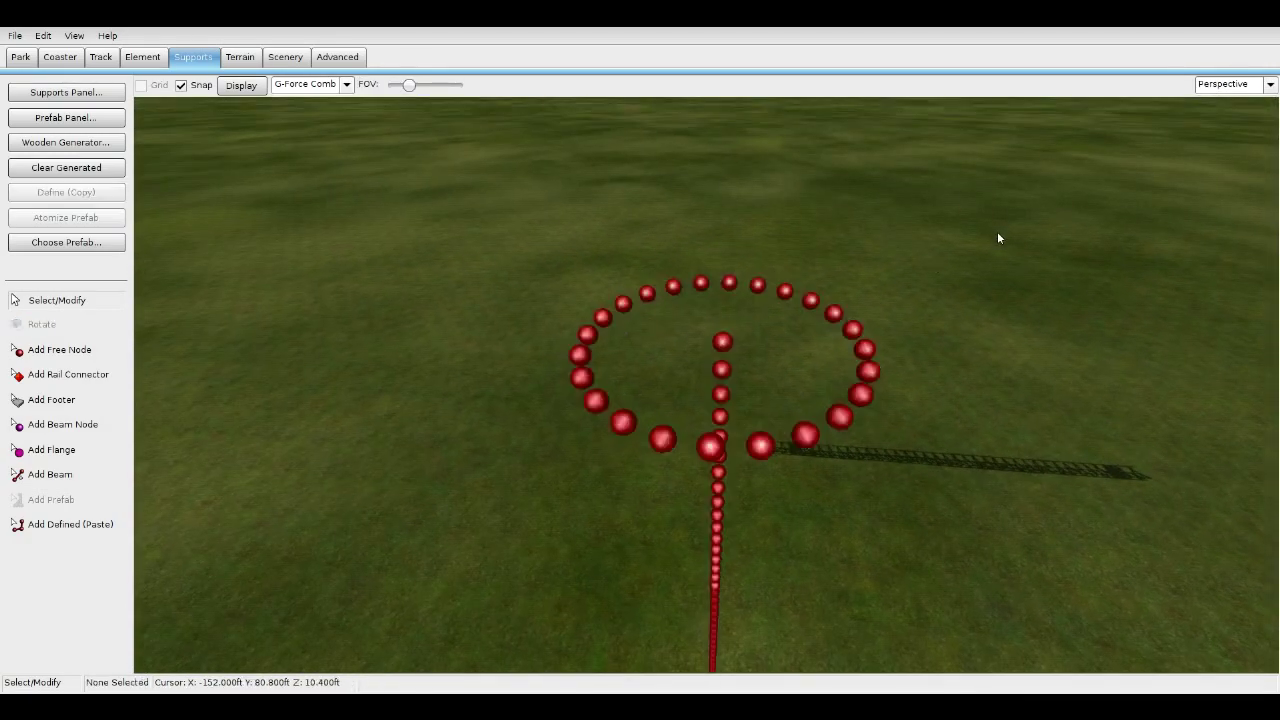
In the perspective view, select the column's top node together with all the nodes of the ring around it.
{"action": "left_click", "coordinate": [720, 342]}
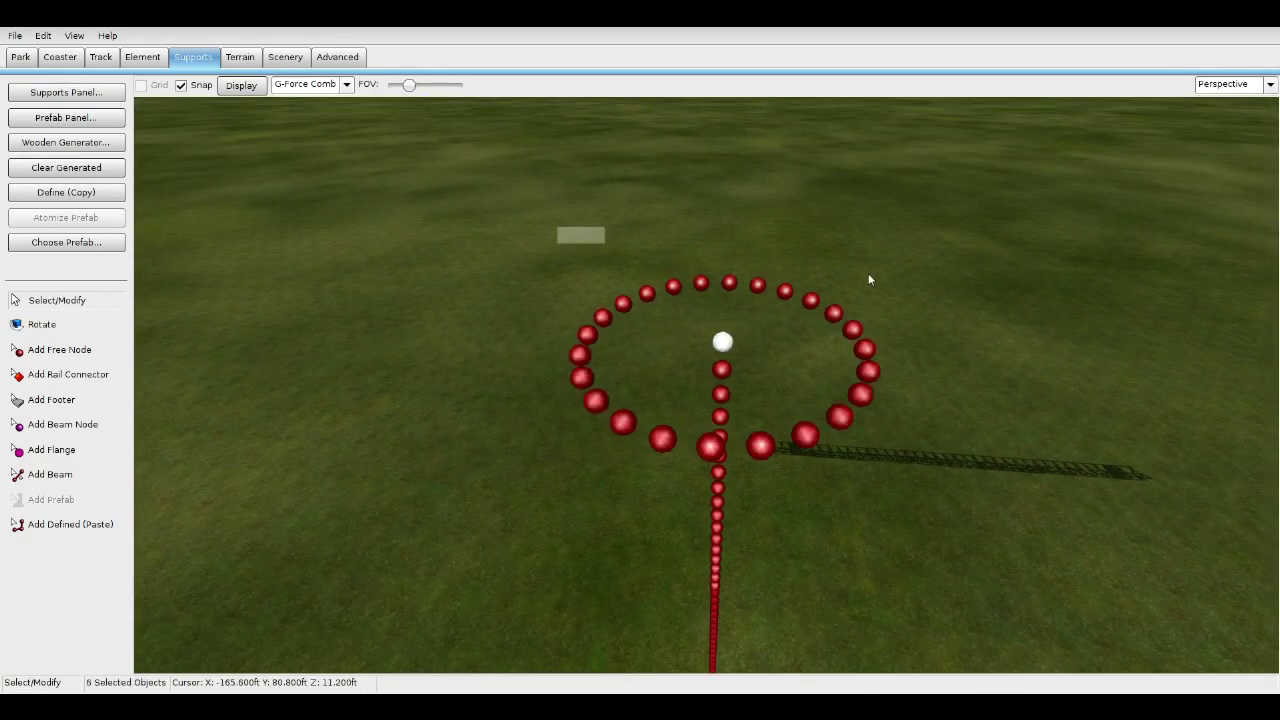
{"action": "left_click_drag", "start_coordinate": [869, 275], "coordinate": [949, 305], "text": "shift"}
{"action": "left_click_drag", "start_coordinate": [468, 297], "coordinate": [644, 513], "text": "shift"}
{"action": "left_click_drag", "start_coordinate": [685, 469], "coordinate": [687, 470], "text": "shift"}
{"action": "left_click", "coordinate": [709, 448], "text": "shift"}
{"action": "left_click_drag", "start_coordinate": [760, 446], "coordinate": [808, 422], "text": "shift"}
{"action": "key", "text": "ctrl+z"}
{"action": "left_click_drag", "start_coordinate": [774, 231], "coordinate": [998, 474], "text": "shift"}
{"action": "scroll", "coordinate": [1035, 328], "scroll_direction": "down", "scroll_amount": 10}
{"action": "scroll", "coordinate": [1220, 130], "scroll_direction": "up", "scroll_amount": 6}
Copy the selected ring with its centre nodes and paste four copies in the top view, in a diagonal row beside the column.
{"action": "left_click", "coordinate": [1233, 87]}
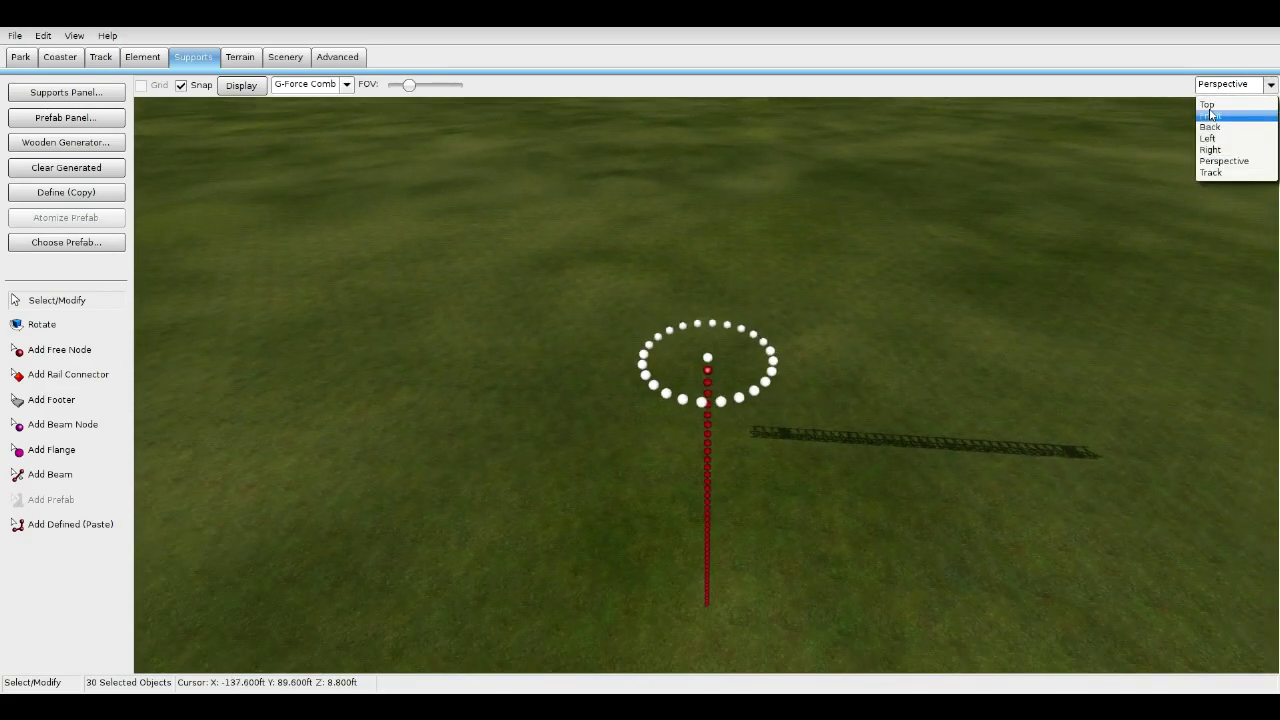
{"action": "left_click", "coordinate": [1209, 106]}
{"action": "left_click", "coordinate": [1219, 89]}
{"action": "left_click", "coordinate": [1211, 107]}
{"action": "scroll", "coordinate": [515, 350], "scroll_direction": "down", "scroll_amount": 3}
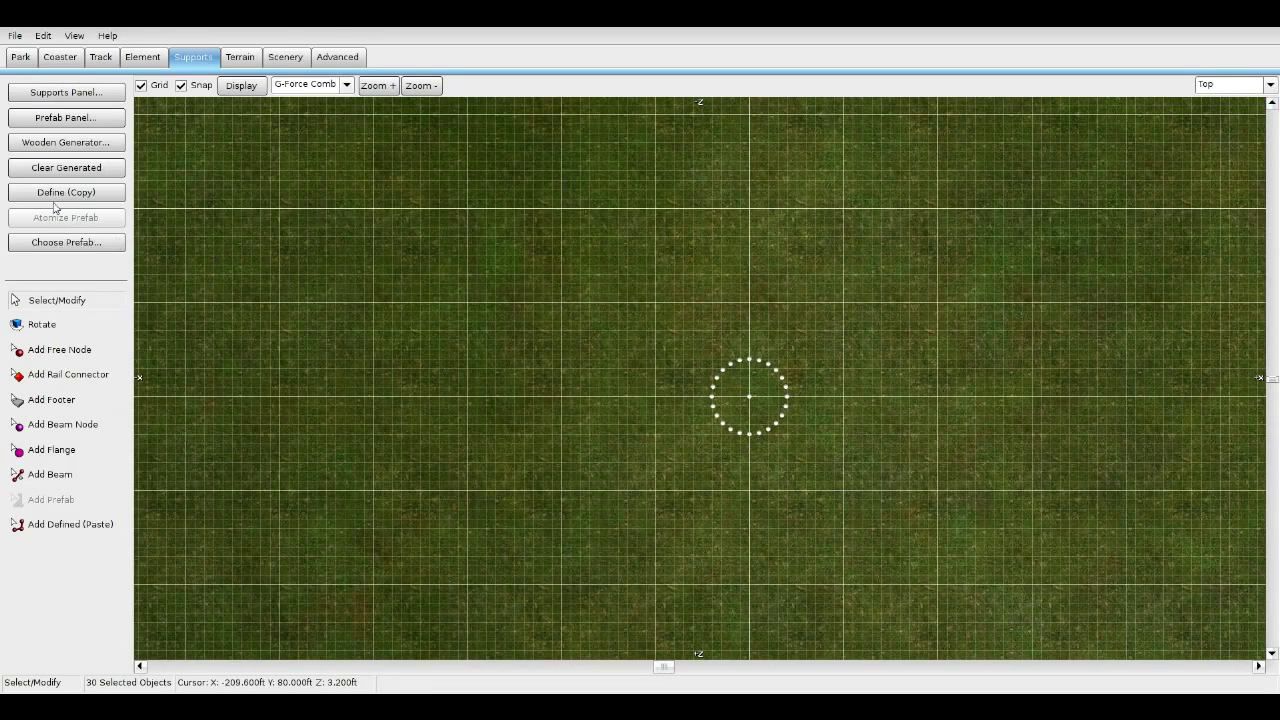
{"action": "left_click", "coordinate": [72, 521]}
{"action": "scroll", "coordinate": [663, 306], "scroll_direction": "down", "scroll_amount": 4}
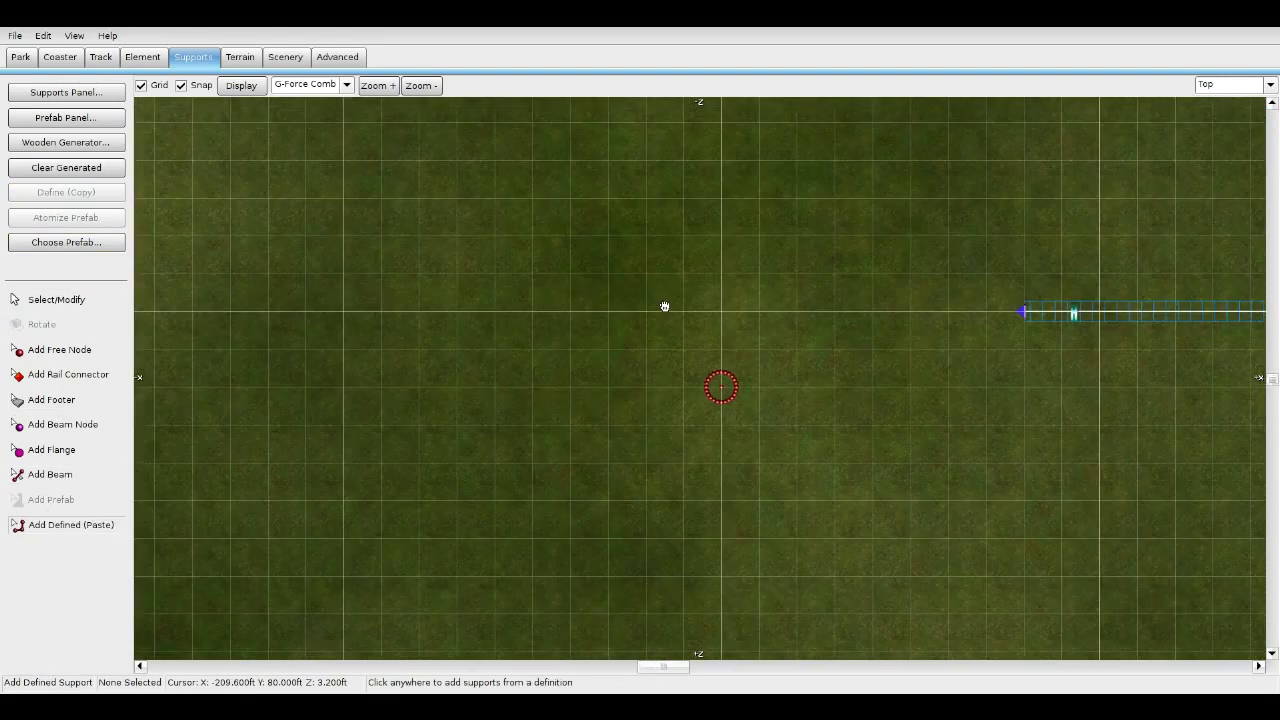
{"action": "right_click_drag", "start_coordinate": [663, 306], "coordinate": [691, 371]}
{"action": "left_click", "coordinate": [442, 491]}
{"action": "left_click", "coordinate": [487, 449]}
{"action": "left_click", "coordinate": [532, 404]}
{"action": "left_click", "coordinate": [581, 374]}
{"action": "key", "text": "Escape"}
Centre the pasted ring nearest the column on it in the top view, and lower it to 79.2 ft in the front view.
{"action": "left_click", "coordinate": [581, 374]}
{"action": "scroll", "coordinate": [731, 374], "scroll_direction": "up", "scroll_amount": 2}
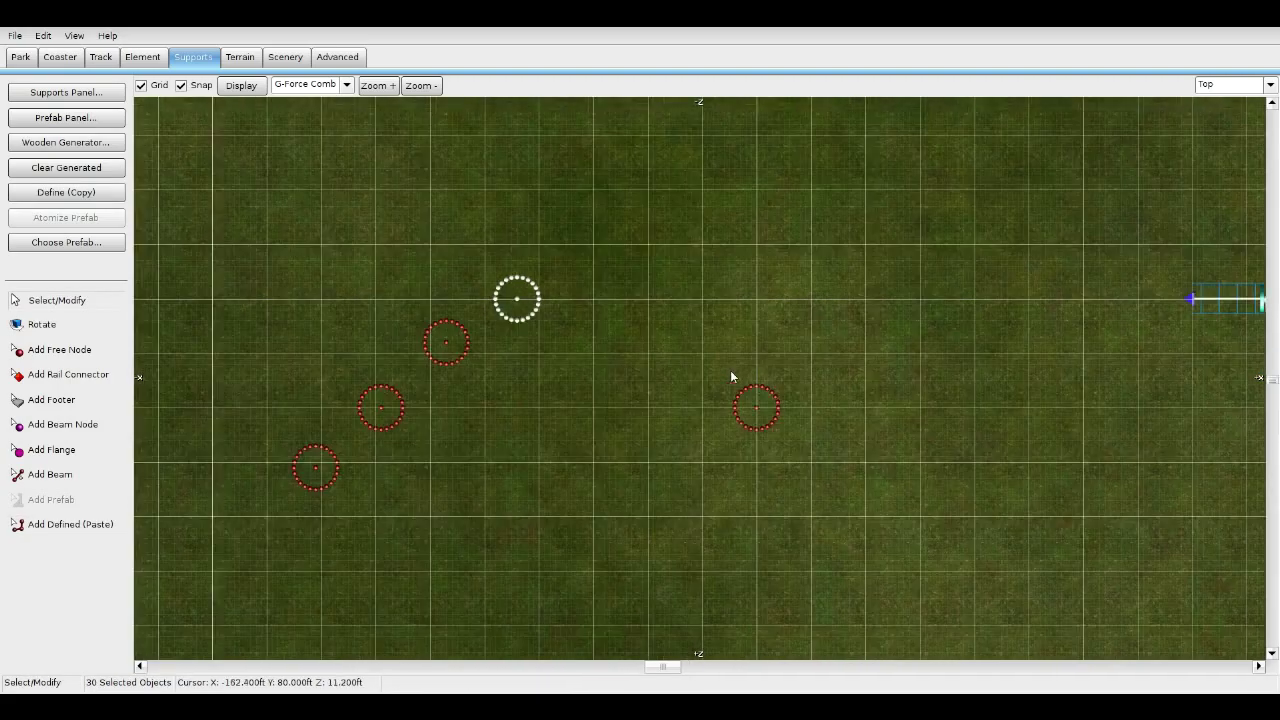
{"action": "left_click_drag", "start_coordinate": [437, 266], "coordinate": [783, 425]}
{"action": "left_click", "coordinate": [1241, 87]}
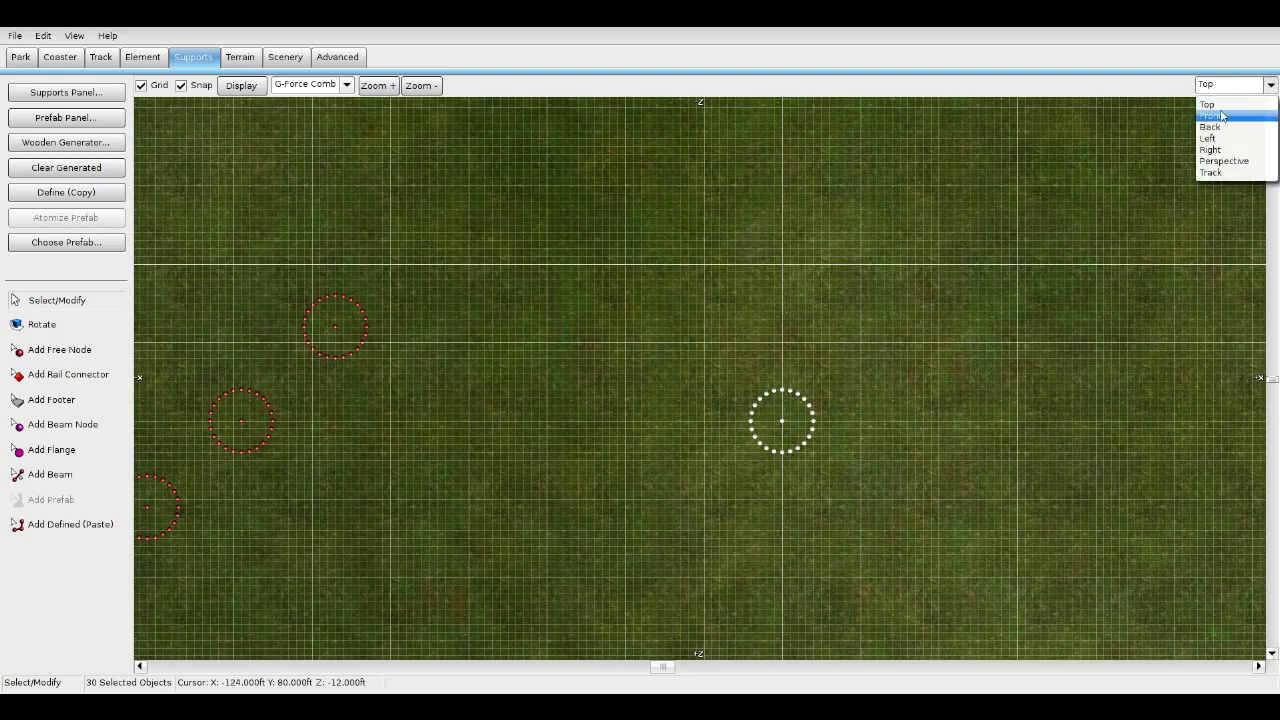
{"action": "left_click", "coordinate": [1228, 117]}
{"action": "right_click_drag", "start_coordinate": [734, 308], "coordinate": [748, 357]}
{"action": "scroll", "coordinate": [730, 322], "scroll_direction": "up", "scroll_amount": 2}
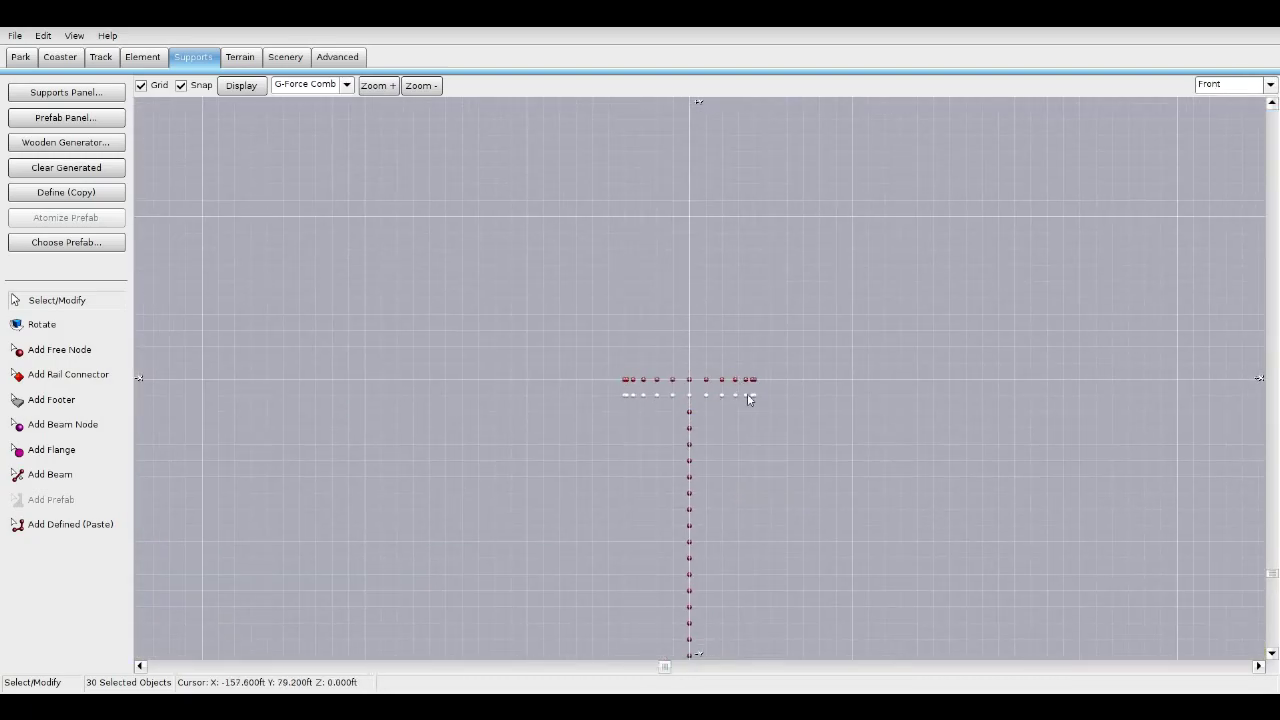
Centre the next pasted ring on the column in the top view, and lower it to 78.4 ft in the front view.
{"action": "scroll", "coordinate": [551, 347], "scroll_direction": "down", "scroll_amount": 2}
{"action": "left_click", "coordinate": [470, 352]}
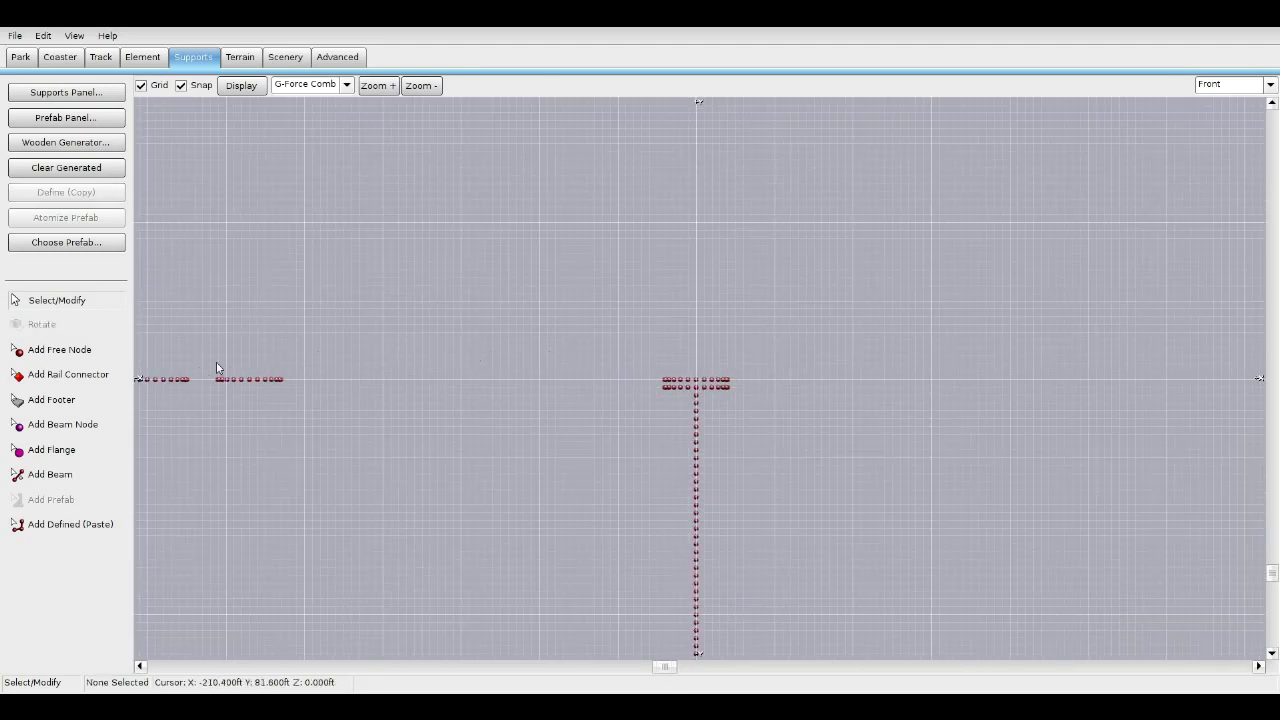
{"action": "left_click_drag", "start_coordinate": [211, 365], "coordinate": [455, 463]}
{"action": "left_click", "coordinate": [1229, 87]}
{"action": "left_click", "coordinate": [1225, 105]}
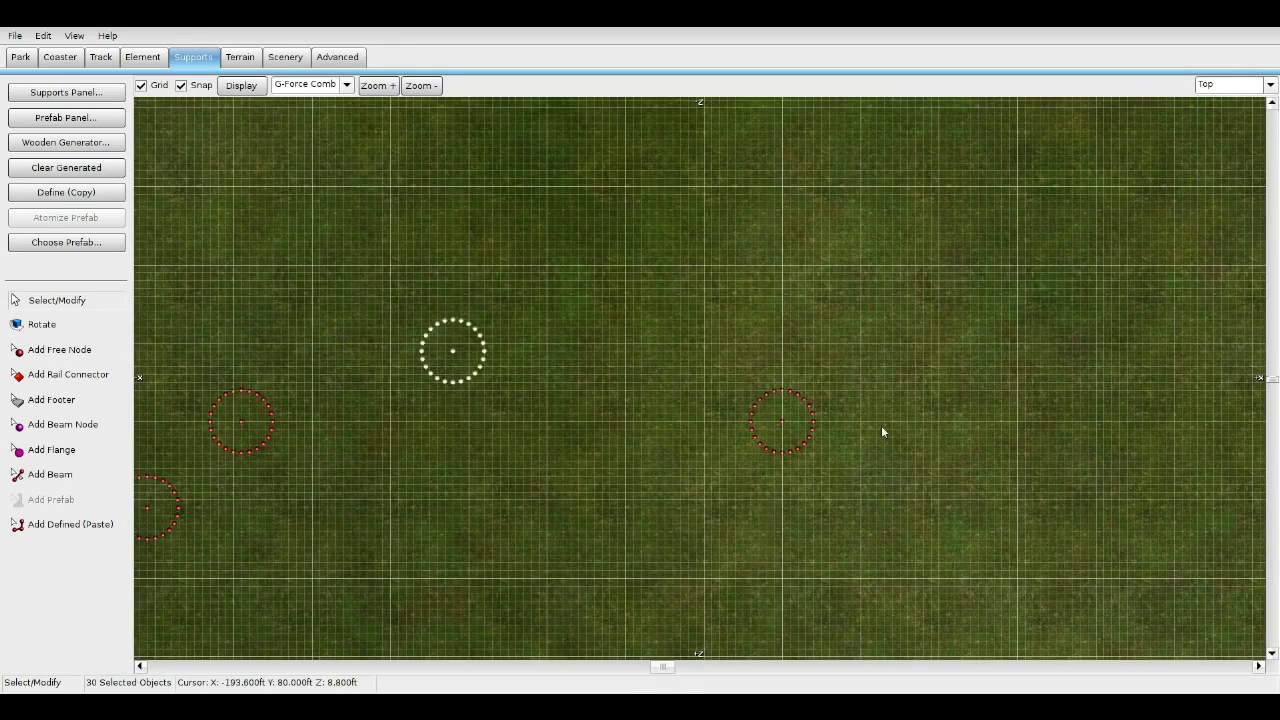
{"action": "left_click", "coordinate": [1229, 86]}
{"action": "left_click", "coordinate": [1227, 117]}
{"action": "scroll", "coordinate": [797, 322], "scroll_direction": "up", "scroll_amount": 1}
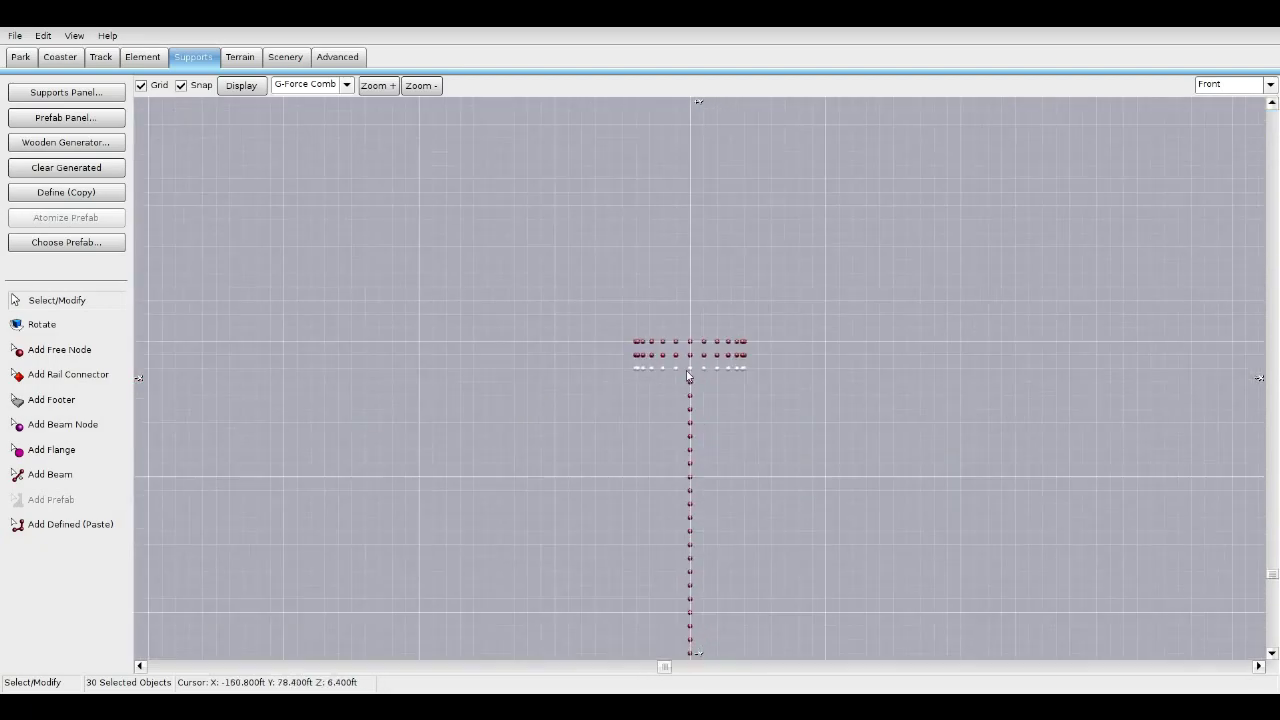
Centre the third pasted ring on the column in the top view, and lower it one node spacing below the previous ring.
{"action": "left_click", "coordinate": [797, 330]}
{"action": "left_click", "coordinate": [1229, 86]}
{"action": "left_click", "coordinate": [1225, 105]}
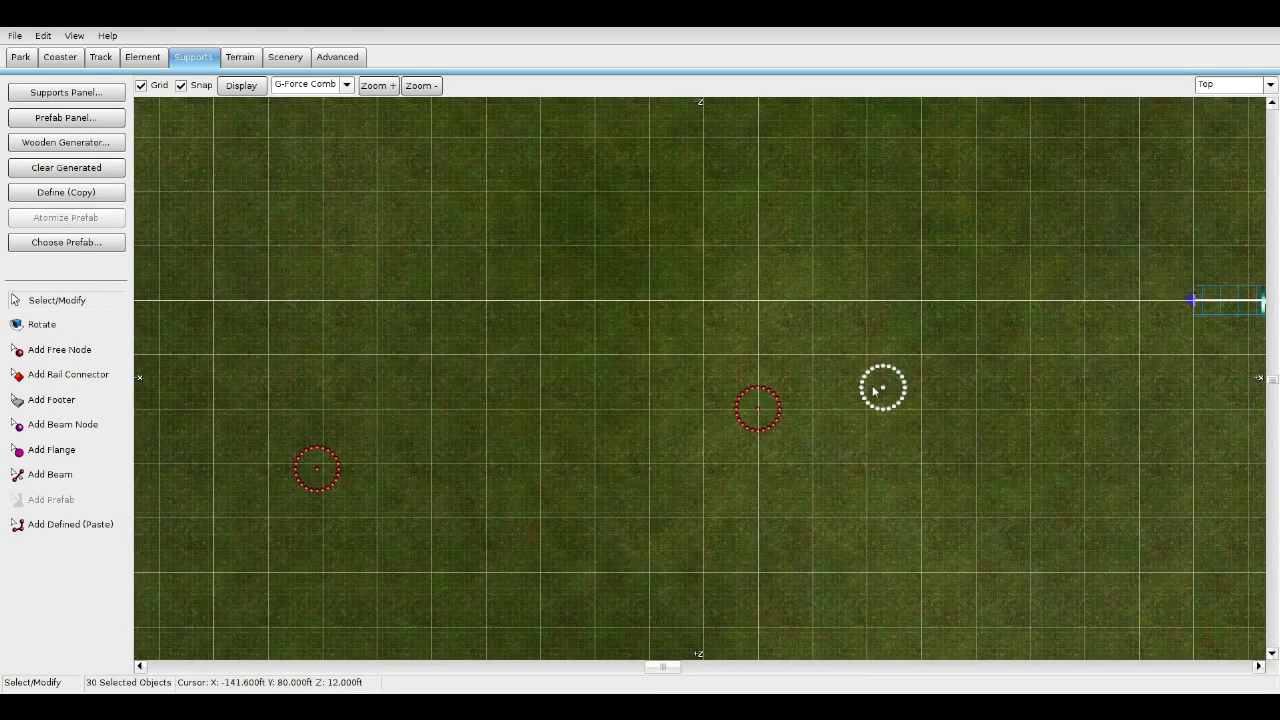
{"action": "left_click_drag", "start_coordinate": [880, 383], "coordinate": [754, 409]}
{"action": "key", "text": "Down"}
{"action": "left_click", "coordinate": [1235, 85]}
{"action": "left_click", "coordinate": [1234, 106]}
Centre the last pasted ring on the column, lower it directly beneath the other rings in the front view, and clear the selection.
{"action": "left_click", "coordinate": [66, 192]}
{"action": "left_click", "coordinate": [70, 524]}
{"action": "left_click", "coordinate": [321, 477]}
{"action": "left_click_drag", "start_coordinate": [321, 477], "coordinate": [763, 414]}
{"action": "left_click", "coordinate": [1235, 85]}
{"action": "left_click", "coordinate": [1227, 116]}
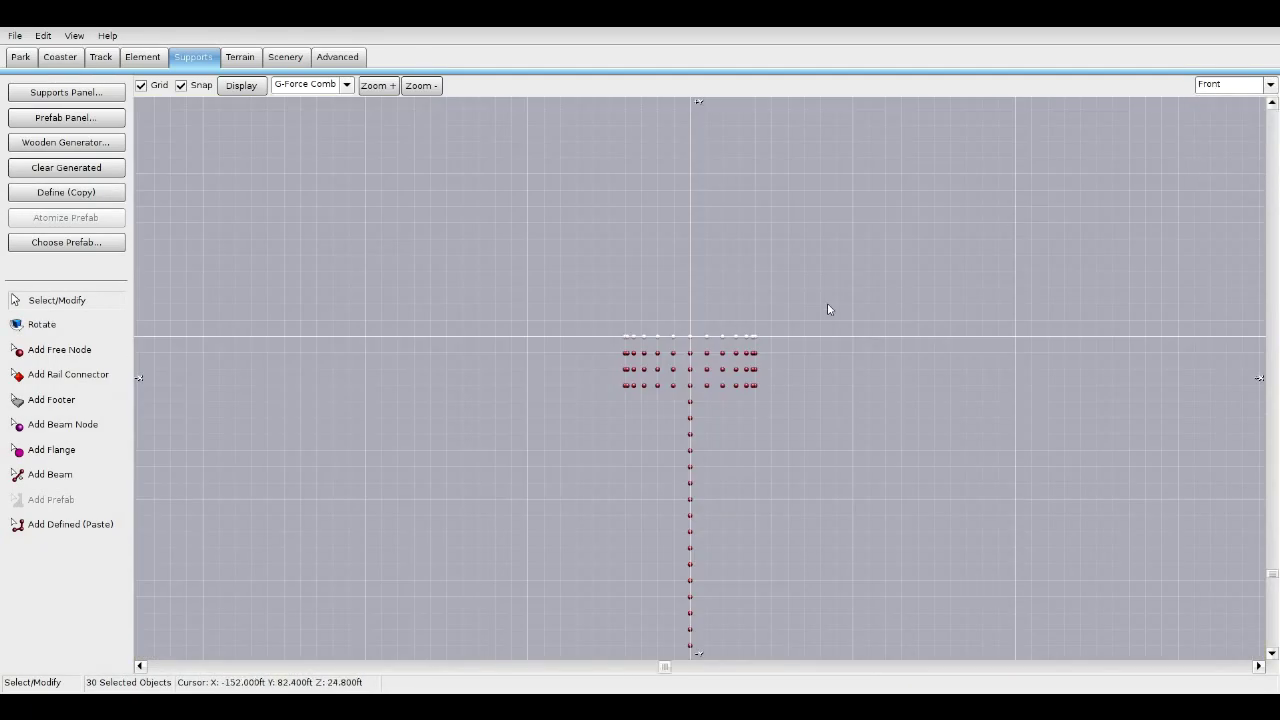
{"action": "key", "text": "Up"}
{"action": "left_click", "coordinate": [840, 336]}
{"action": "left_click_drag", "start_coordinate": [530, 281], "coordinate": [857, 428]}
{"action": "left_click", "coordinate": [855, 487]}
Examine the five stacked rings around the column from several angles in the perspective view.
{"action": "left_click", "coordinate": [1251, 83]}
{"action": "left_click", "coordinate": [1225, 163]}
{"action": "right_click_drag", "start_coordinate": [706, 300], "coordinate": [730, 520]}
{"action": "scroll", "coordinate": [706, 385], "scroll_direction": "up", "scroll_amount": 3}
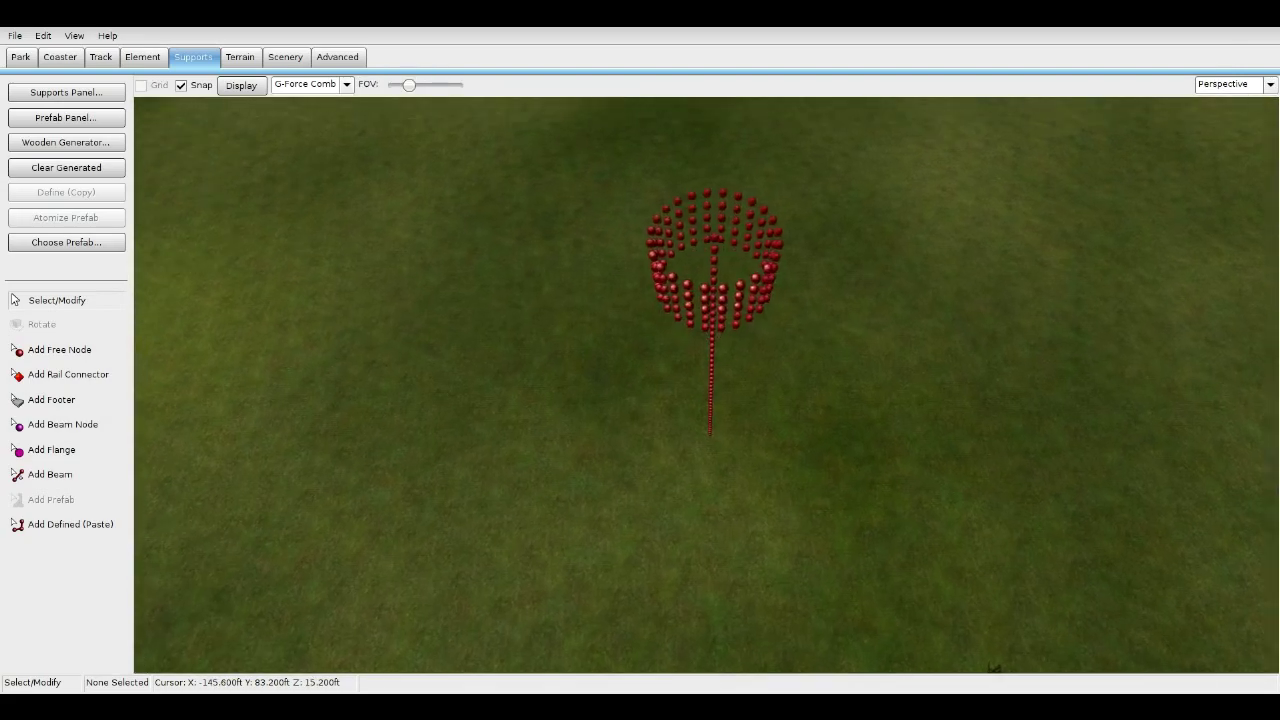
{"action": "scroll", "coordinate": [706, 385], "scroll_direction": "up", "scroll_amount": 4}
{"action": "right_click_drag", "start_coordinate": [706, 385], "coordinate": [706, 265]}
{"action": "scroll", "coordinate": [706, 385], "scroll_direction": "down", "scroll_amount": 6}
{"action": "scroll", "coordinate": [706, 385], "scroll_direction": "up", "scroll_amount": 5}
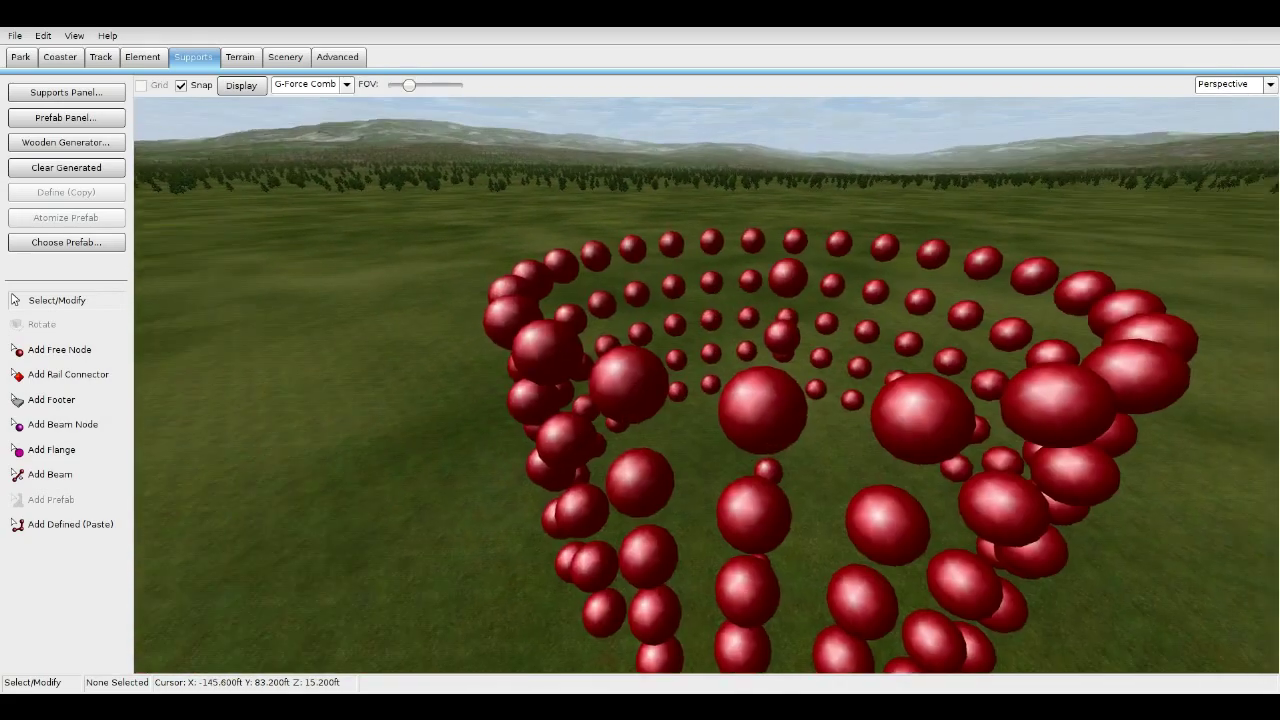
{"action": "right_click_drag", "start_coordinate": [1030, 288], "coordinate": [1046, 303]}
{"action": "scroll", "coordinate": [1046, 303], "scroll_direction": "down", "scroll_amount": 3}
Choose the Add Beam tool and give its beams a custom blue colour with RGB 52, 141, 255.
{"action": "left_click", "coordinate": [87, 479]}
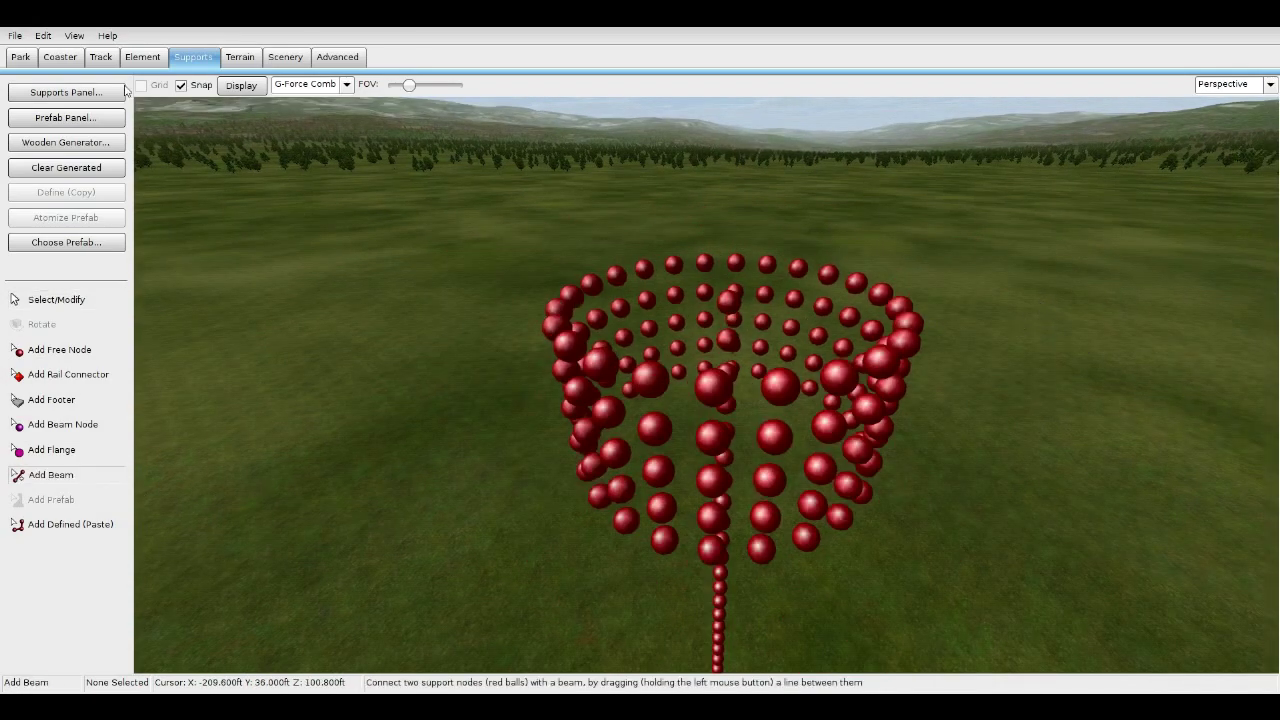
{"action": "left_click", "coordinate": [67, 92]}
{"action": "left_click", "coordinate": [511, 182]}
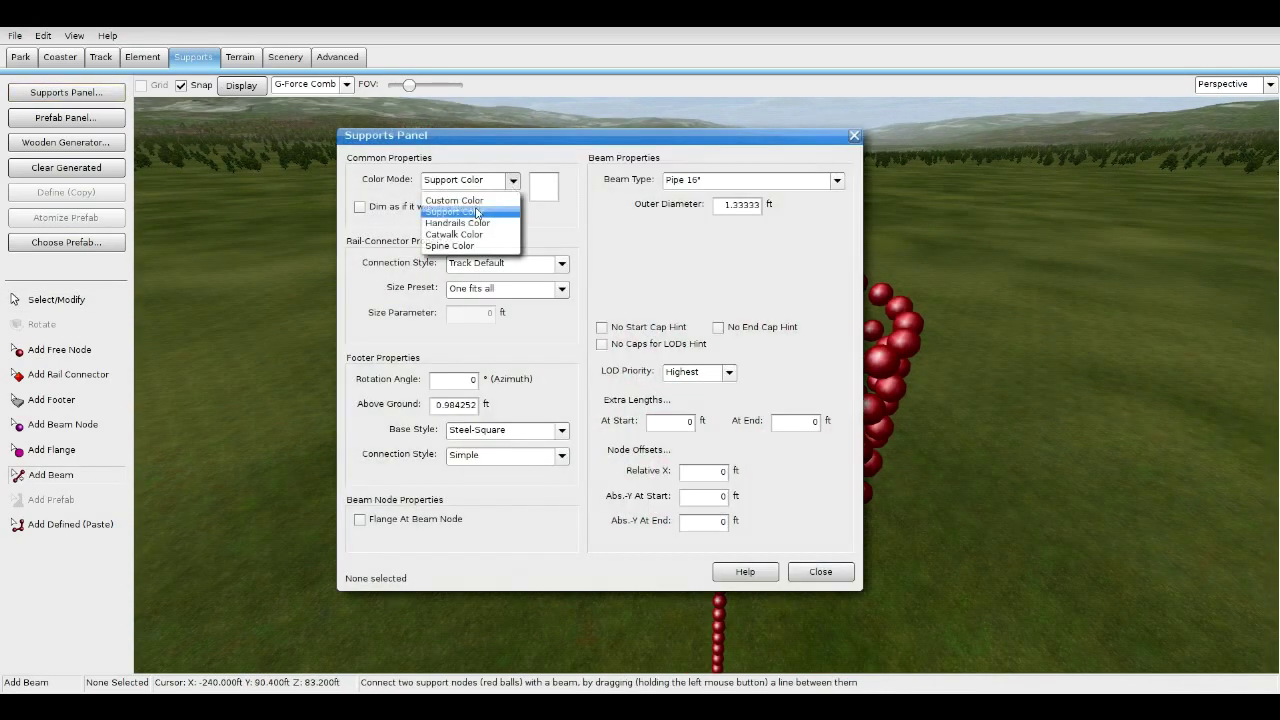
{"action": "left_click", "coordinate": [470, 200]}
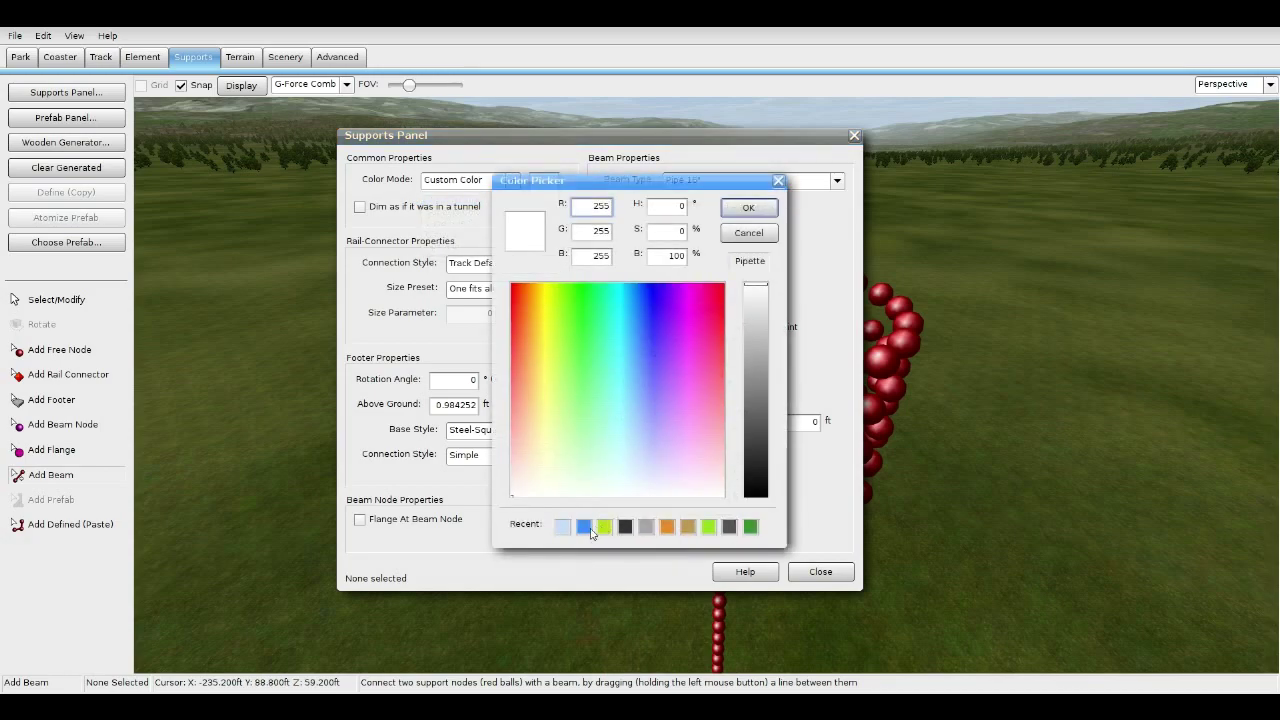
{"action": "left_click", "coordinate": [761, 213]}
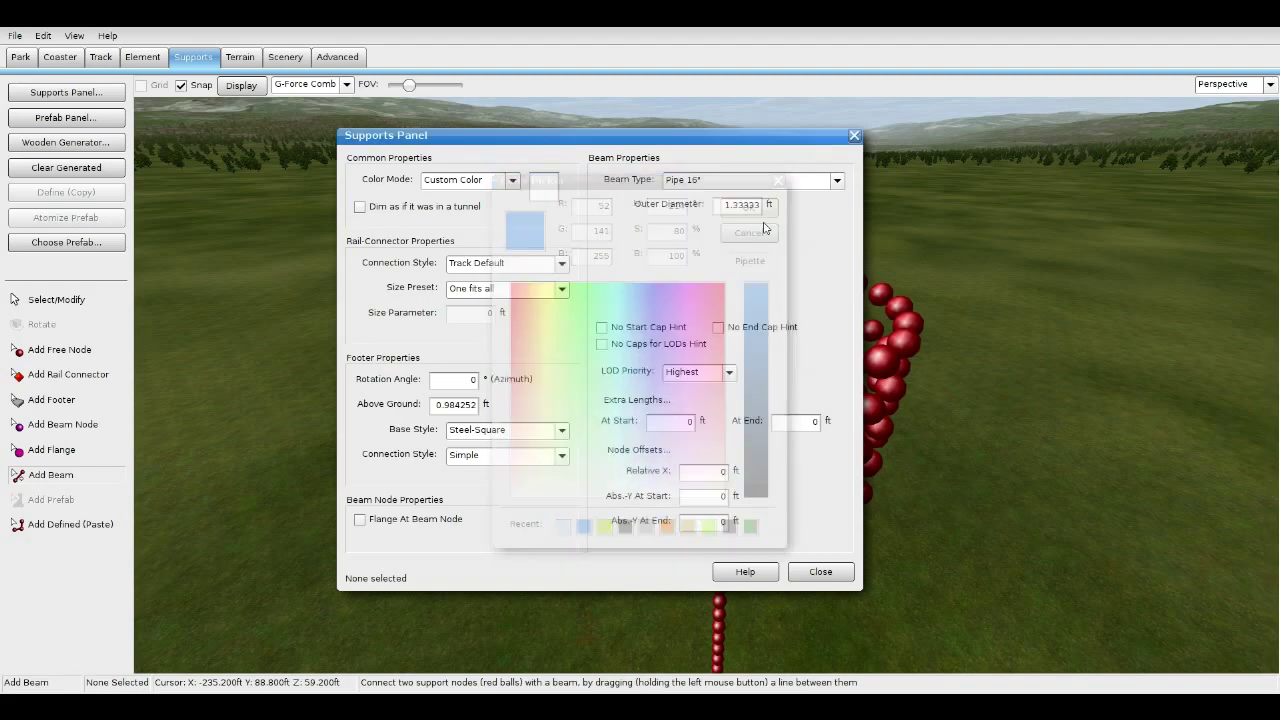
{"action": "left_click", "coordinate": [775, 183]}
{"action": "left_click", "coordinate": [768, 186]}
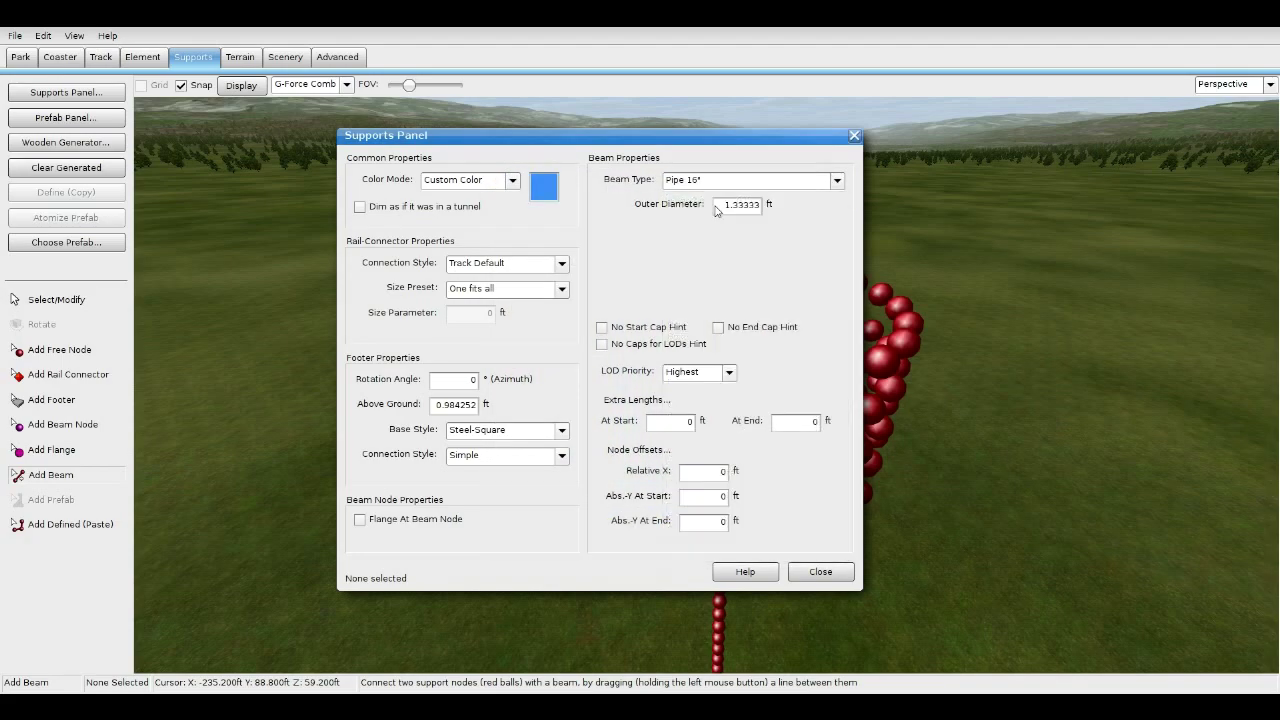
{"action": "left_click", "coordinate": [716, 209]}
{"action": "left_click", "coordinate": [820, 572]}
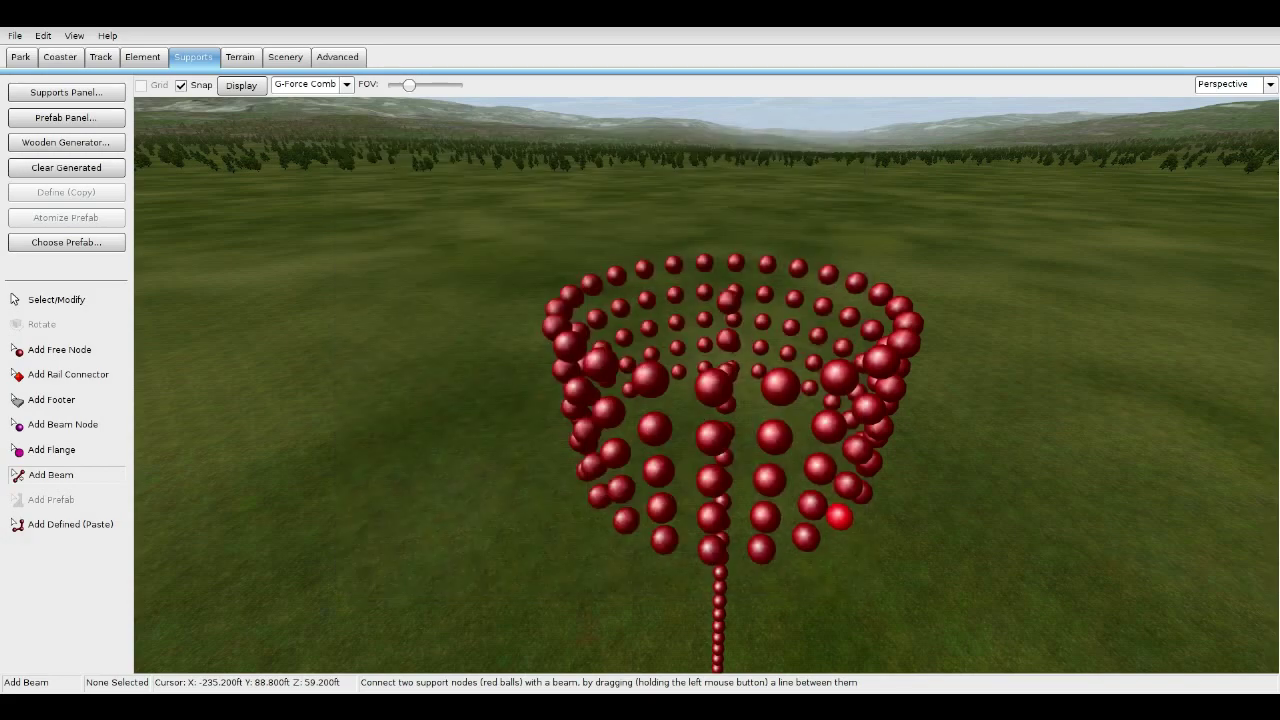
In the top view, connect the neighbouring nodes of the uppermost ring with beams all the way around.
{"action": "left_click", "coordinate": [1233, 89]}
{"action": "left_click", "coordinate": [1210, 106]}
{"action": "scroll", "coordinate": [714, 371], "scroll_direction": "up", "scroll_amount": 3}
{"action": "right_click_drag", "start_coordinate": [763, 440], "coordinate": [656, 427]}
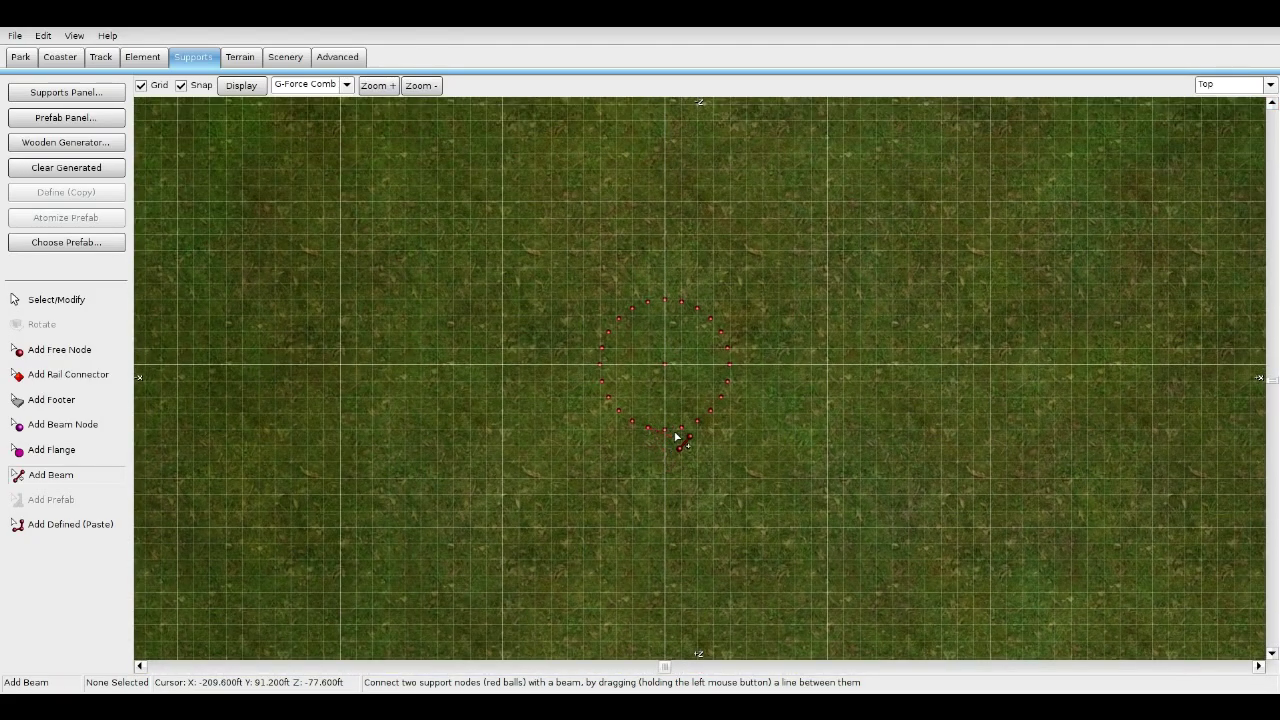
{"action": "left_click_drag", "start_coordinate": [664, 432], "coordinate": [680, 446]}
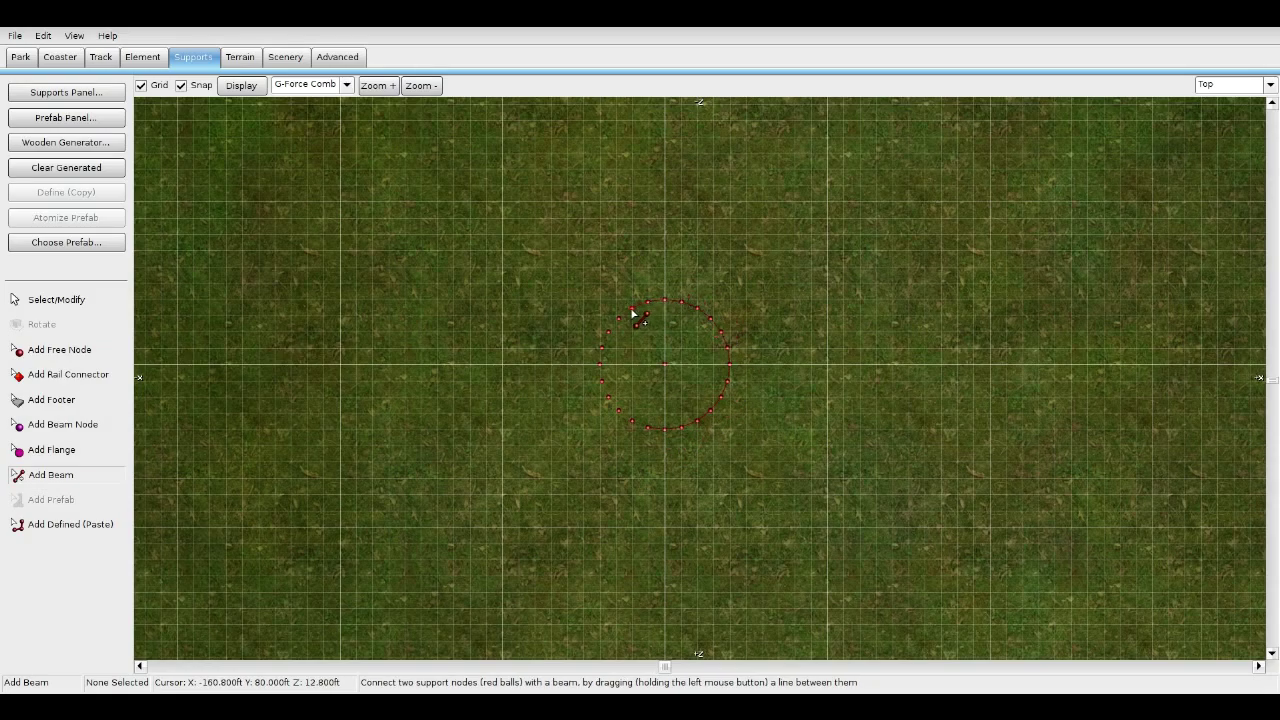
Check the beams around the uppermost ring from above and below in the perspective view.
{"action": "scroll", "coordinate": [924, 350], "scroll_direction": "down", "scroll_amount": 6}
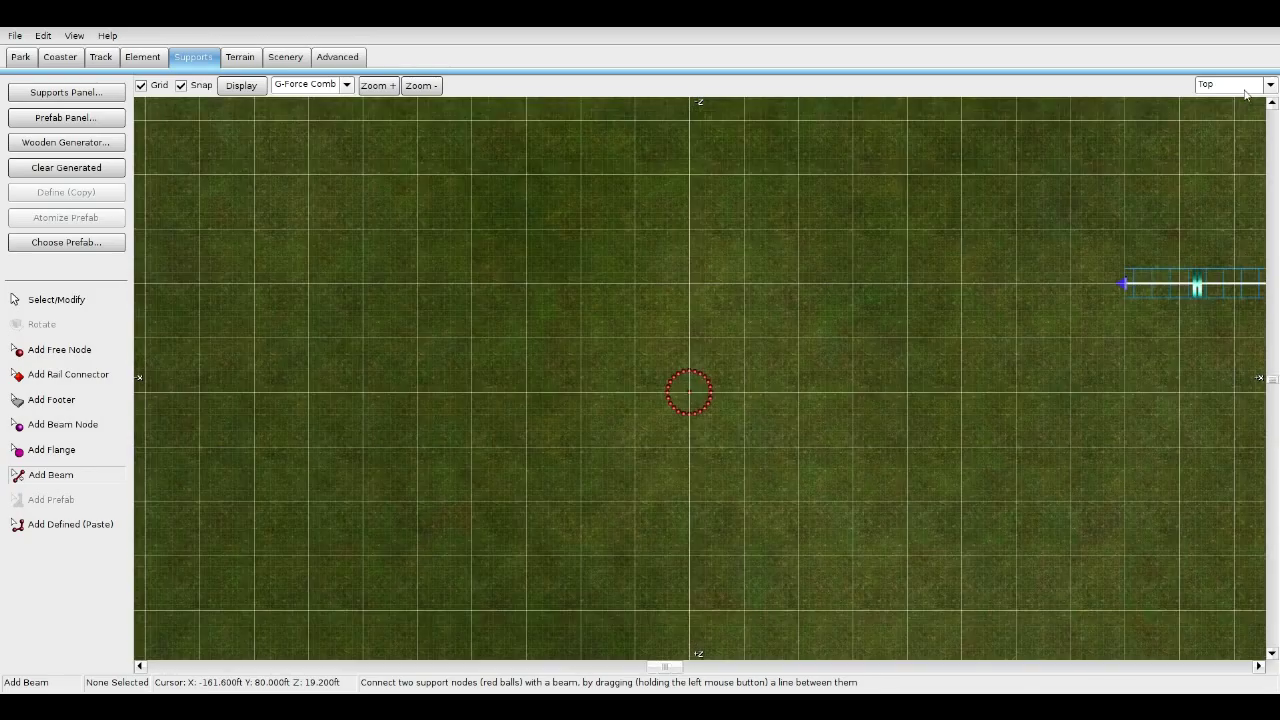
{"action": "left_click", "coordinate": [1245, 86]}
{"action": "left_click", "coordinate": [1235, 163]}
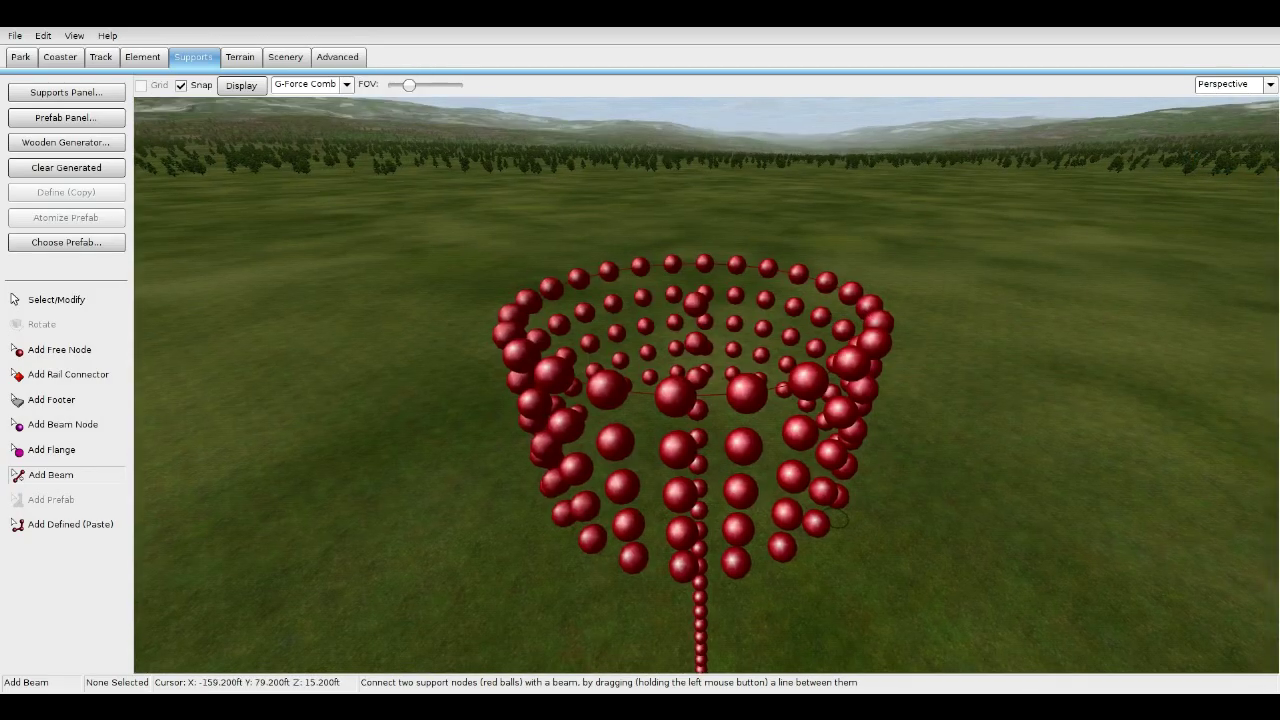
{"action": "right_click_drag", "start_coordinate": [706, 385], "coordinate": [706, 270]}
{"action": "scroll", "coordinate": [706, 385], "scroll_direction": "up", "scroll_amount": 4}
{"action": "scroll", "coordinate": [706, 385], "scroll_direction": "down", "scroll_amount": 5}
{"action": "scroll", "coordinate": [706, 385], "scroll_direction": "up", "scroll_amount": 5}
{"action": "right_click_drag", "start_coordinate": [706, 385], "coordinate": [660, 430]}
{"action": "scroll", "coordinate": [706, 385], "scroll_direction": "down", "scroll_amount": 3}
{"action": "scroll", "coordinate": [706, 385], "scroll_direction": "down", "scroll_amount": 8}
{"action": "scroll", "coordinate": [706, 385], "scroll_direction": "up", "scroll_amount": 6}
{"action": "scroll", "coordinate": [722, 358], "scroll_direction": "down", "scroll_amount": 5}
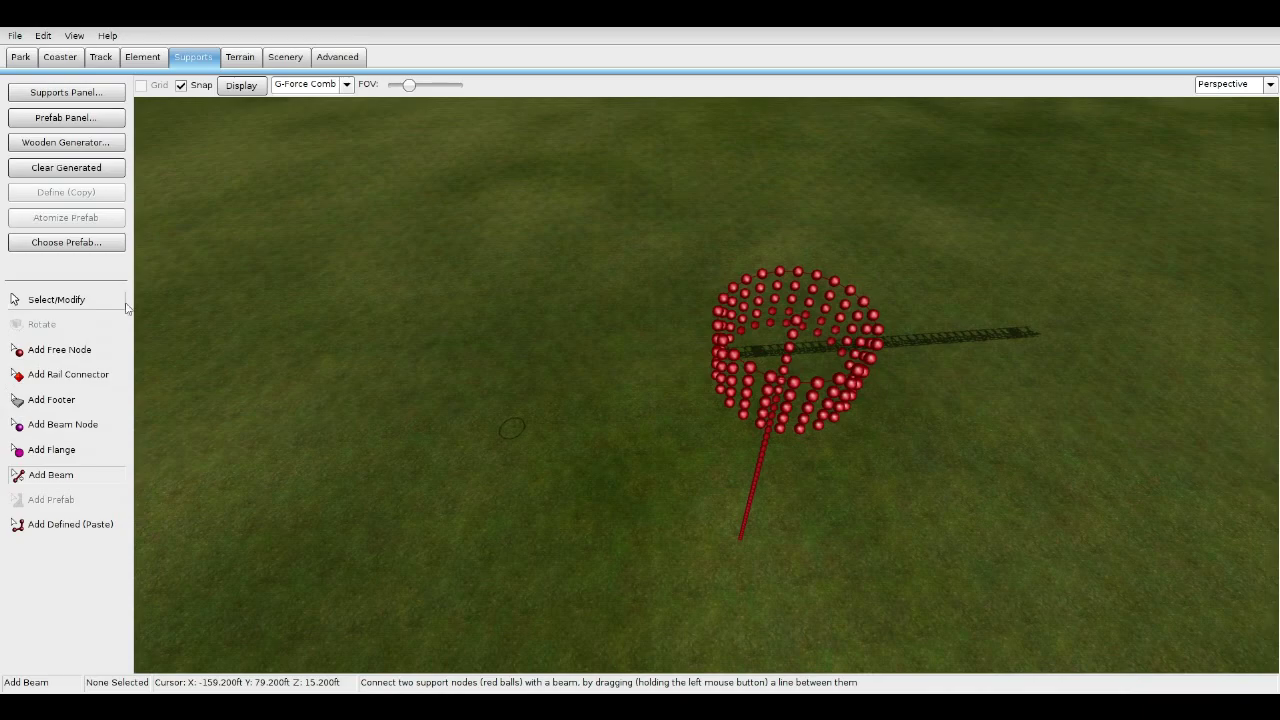
Select the whole node framework and deselect the far vertical row of five ring nodes.
{"action": "left_click", "coordinate": [50, 300]}
{"action": "left_click_drag", "start_coordinate": [551, 214], "coordinate": [913, 533]}
{"action": "scroll", "coordinate": [913, 532], "scroll_direction": "down", "scroll_amount": 4}
{"action": "right_click_drag", "start_coordinate": [913, 532], "coordinate": [862, 498]}
{"action": "scroll", "coordinate": [706, 385], "scroll_direction": "up", "scroll_amount": 5}
{"action": "scroll", "coordinate": [886, 515], "scroll_direction": "up", "scroll_amount": 3}
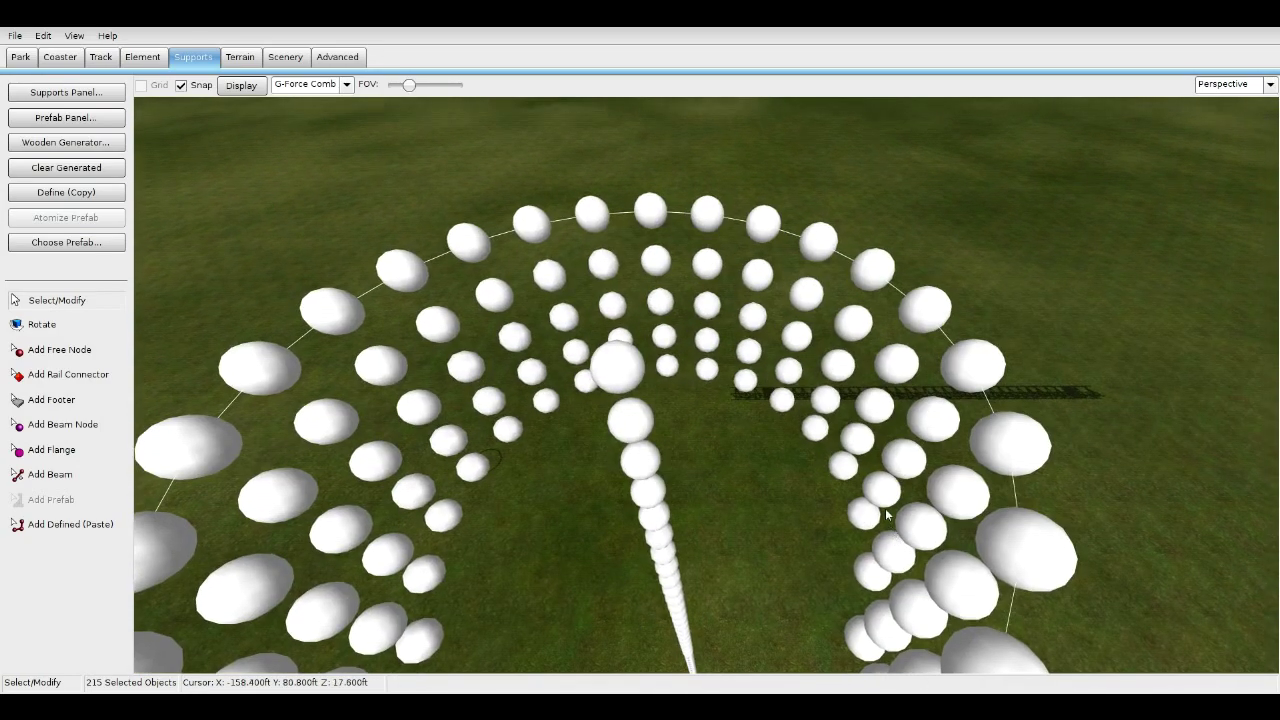
{"action": "left_click", "coordinate": [652, 220], "text": "ctrl"}
{"action": "left_click", "coordinate": [659, 257], "text": "ctrl"}
{"action": "left_click", "coordinate": [663, 304], "text": "ctrl"}
{"action": "left_click", "coordinate": [666, 341], "text": "ctrl"}
{"action": "left_click", "coordinate": [669, 366], "text": "ctrl"}
Select the five rings together with the column nodes inside them, and view the column from below.
{"action": "scroll", "coordinate": [689, 402], "scroll_direction": "down", "scroll_amount": 5}
{"action": "right_click_drag", "start_coordinate": [689, 402], "coordinate": [704, 481]}
{"action": "scroll", "coordinate": [668, 440], "scroll_direction": "up", "scroll_amount": 3}
{"action": "left_click", "coordinate": [704, 480]}
{"action": "left_click_drag", "start_coordinate": [554, 339], "coordinate": [700, 469]}
{"action": "mouse_move", "coordinate": [700, 469]}
{"action": "right_mouse_down"}
{"action": "mouse_move", "coordinate": [675, 466]}
{"action": "mouse_move", "coordinate": [665, 505]}
{"action": "mouse_move", "coordinate": [700, 520]}
{"action": "mouse_move", "coordinate": [700, 480]}
{"action": "right_mouse_up"}
{"action": "scroll", "coordinate": [665, 505], "scroll_direction": "up", "scroll_amount": 3}
{"action": "scroll", "coordinate": [700, 505], "scroll_direction": "up", "scroll_amount": 5}
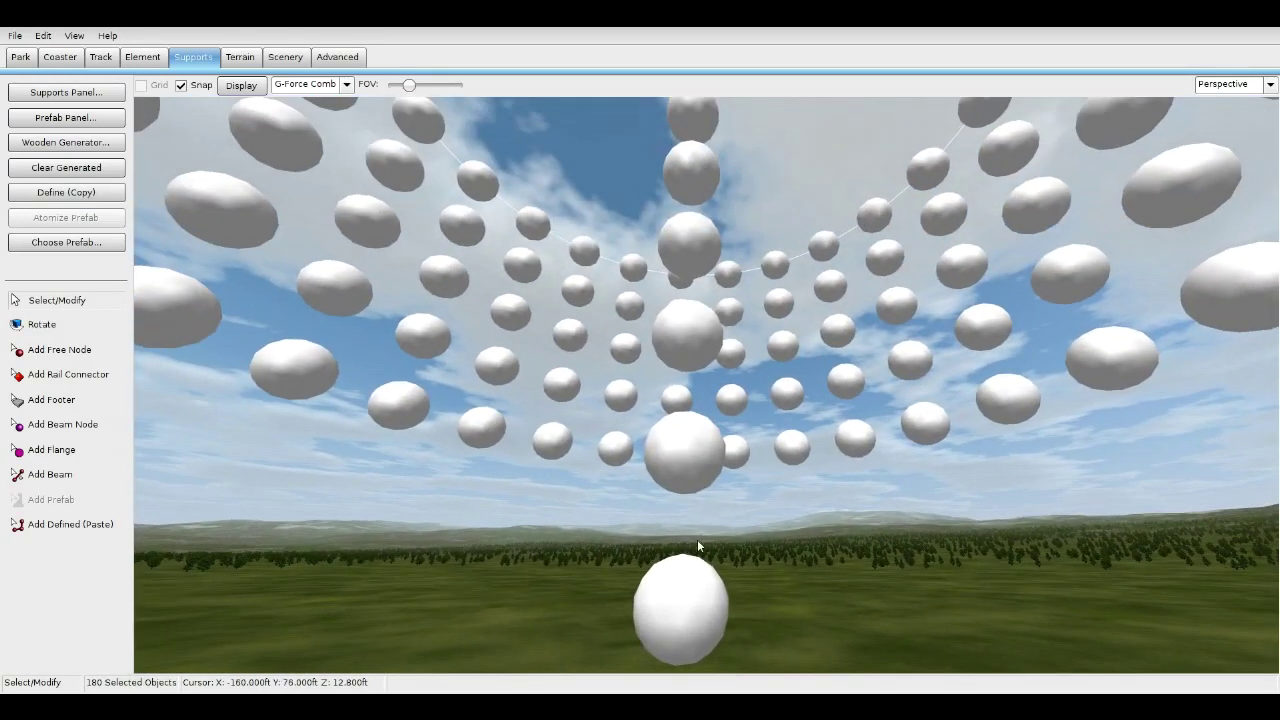
Deselect the central column's nodes below the rings and at the levels of the lower rings.
{"action": "left_click", "coordinate": [689, 592], "text": "ctrl"}
{"action": "left_click", "coordinate": [699, 456], "text": "ctrl"}
{"action": "left_click", "coordinate": [694, 320], "text": "ctrl"}
{"action": "left_click", "coordinate": [700, 240], "text": "ctrl"}
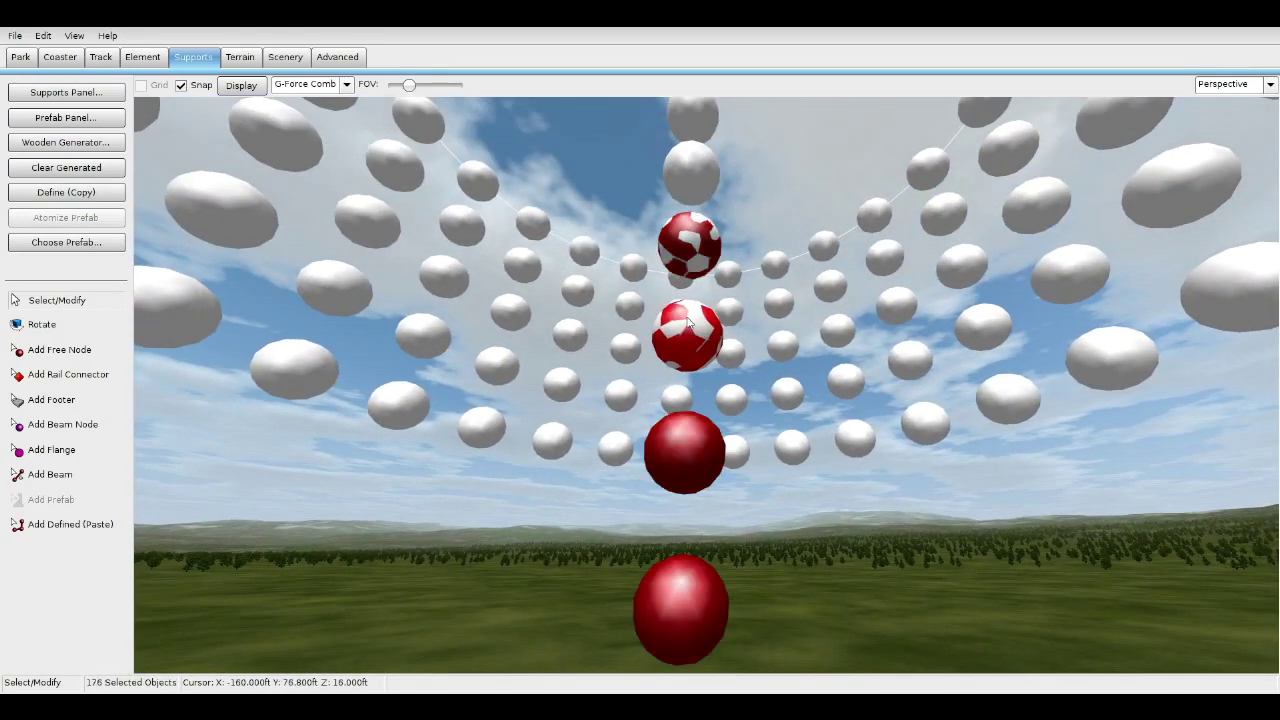
{"action": "left_click", "coordinate": [706, 312], "text": "ctrl"}
{"action": "left_click", "coordinate": [695, 323], "text": "ctrl"}
{"action": "left_click", "coordinate": [693, 172], "text": "ctrl"}
{"action": "left_click", "coordinate": [696, 125], "text": "ctrl"}
{"action": "right_click_drag", "start_coordinate": [736, 208], "coordinate": [742, 150]}
{"action": "scroll", "coordinate": [691, 299], "scroll_direction": "up", "scroll_amount": 3}
{"action": "scroll", "coordinate": [691, 299], "scroll_direction": "down", "scroll_amount": 2}
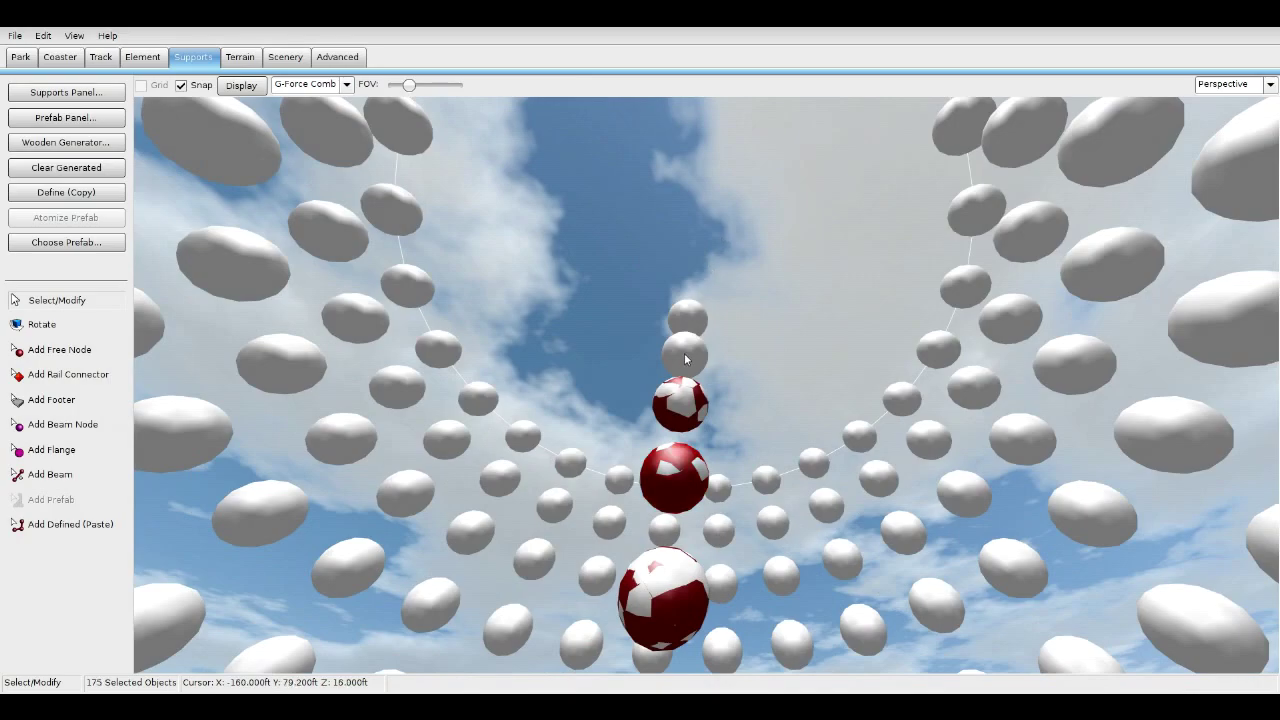
Deselect the far vertical row of five ring nodes, viewed from above, as the fixed start of the spiral.
{"action": "scroll", "coordinate": [691, 299], "scroll_direction": "up", "scroll_amount": 3}
{"action": "right_click_drag", "start_coordinate": [691, 299], "coordinate": [691, 475]}
{"action": "scroll", "coordinate": [691, 440], "scroll_direction": "down", "scroll_amount": 3}
{"action": "scroll", "coordinate": [691, 440], "scroll_direction": "up", "scroll_amount": 2}
{"action": "scroll", "coordinate": [710, 345], "scroll_direction": "down", "scroll_amount": 3}
{"action": "right_click_drag", "start_coordinate": [730, 350], "coordinate": [710, 372]}
{"action": "scroll", "coordinate": [710, 345], "scroll_direction": "up", "scroll_amount": 3}
{"action": "left_click", "coordinate": [700, 458], "text": "ctrl"}
{"action": "left_click", "coordinate": [703, 425], "text": "ctrl"}
{"action": "left_click", "coordinate": [703, 383], "text": "ctrl"}
{"action": "left_click", "coordinate": [703, 334], "text": "ctrl"}
{"action": "left_click", "coordinate": [702, 273], "text": "ctrl"}
{"action": "scroll", "coordinate": [684, 406], "scroll_direction": "down", "scroll_amount": 3}
{"action": "scroll", "coordinate": [684, 406], "scroll_direction": "up", "scroll_amount": 3}
{"action": "right_click_drag", "start_coordinate": [684, 406], "coordinate": [694, 434]}
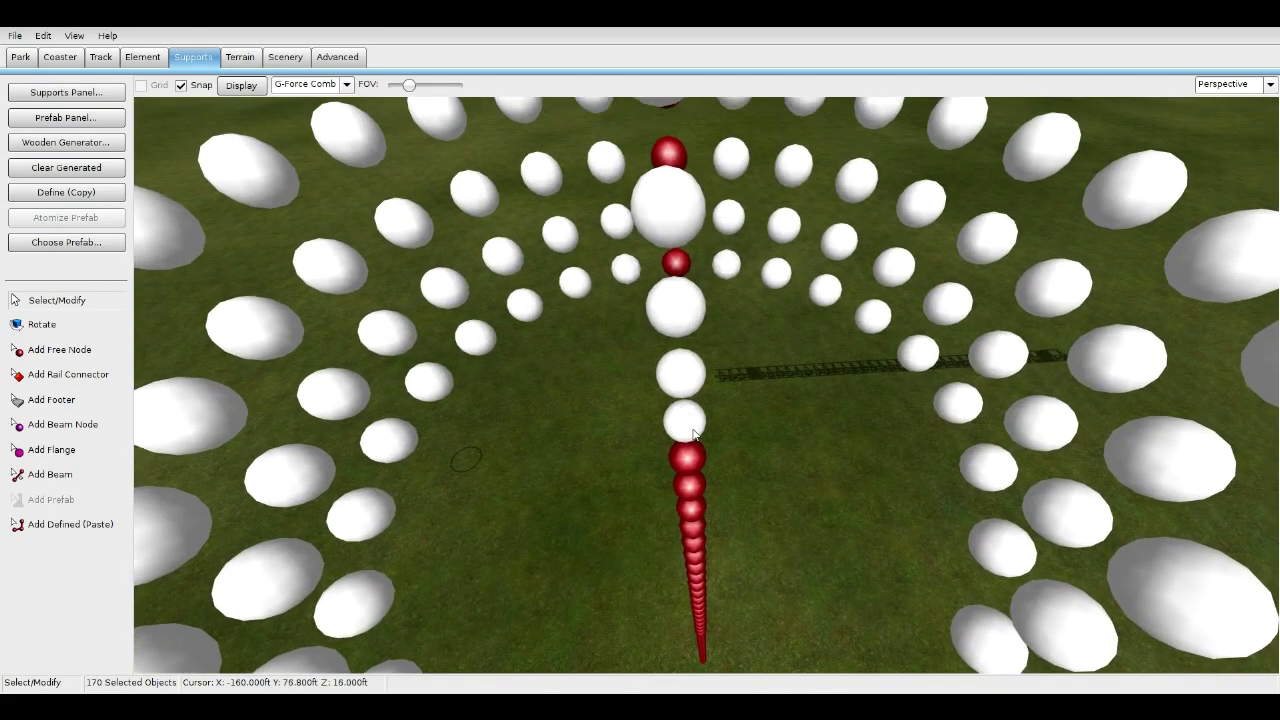
Lower the nodes still selected by one node spacing, leaving the first vertical row in place.
{"action": "left_click", "coordinate": [690, 222], "text": "ctrl"}
{"action": "left_click", "coordinate": [690, 222], "text": "ctrl"}
{"action": "left_click", "coordinate": [690, 222], "text": "ctrl"}
{"action": "left_click", "coordinate": [690, 222], "text": "ctrl"}
{"action": "scroll", "coordinate": [690, 222], "scroll_direction": "down", "scroll_amount": 4}
{"action": "scroll", "coordinate": [690, 222], "scroll_direction": "up", "scroll_amount": 5}
{"action": "right_click_drag", "start_coordinate": [690, 222], "coordinate": [698, 188]}
{"action": "scroll", "coordinate": [690, 186], "scroll_direction": "down", "scroll_amount": 2}
{"action": "left_click_drag", "start_coordinate": [708, 349], "coordinate": [708, 387]}
{"action": "right_click_drag", "start_coordinate": [668, 372], "coordinate": [660, 380]}
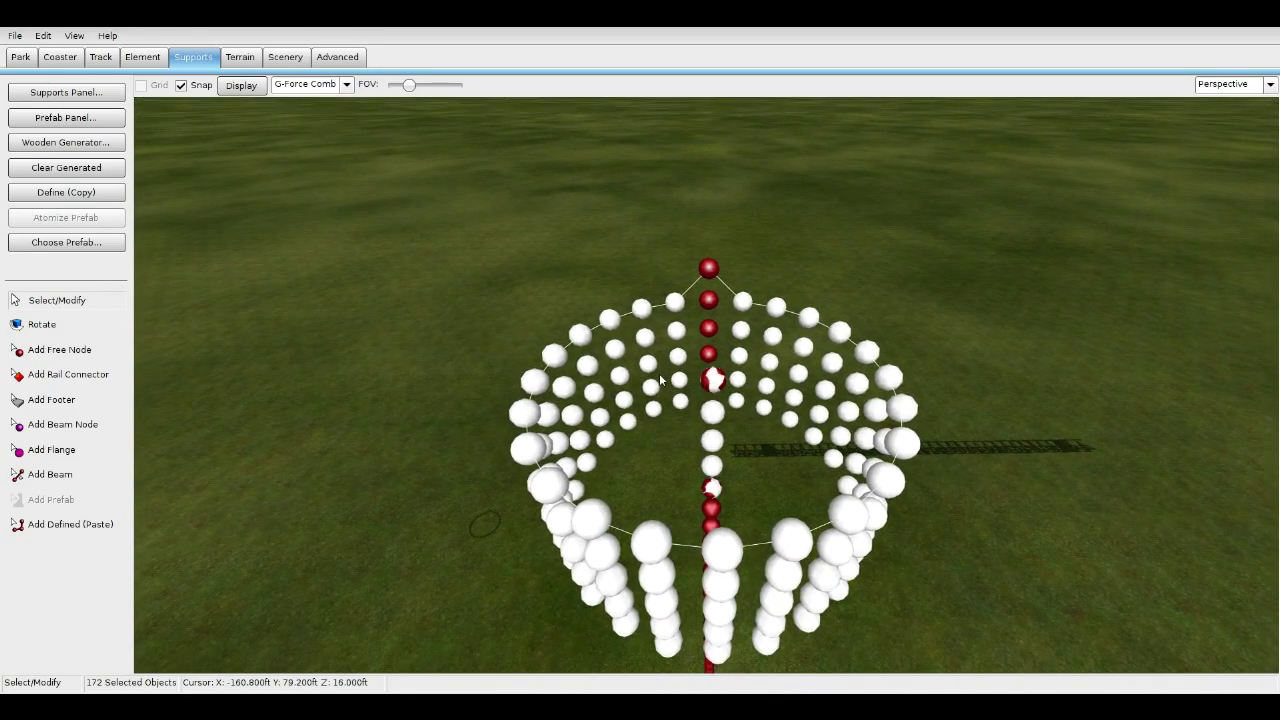
Deselect the second and third vertical rows of ring nodes in turn, lowering the remaining selection by one node spacing after each.
{"action": "left_click", "coordinate": [680, 402], "text": "ctrl"}
{"action": "left_click", "coordinate": [679, 382], "text": "ctrl"}
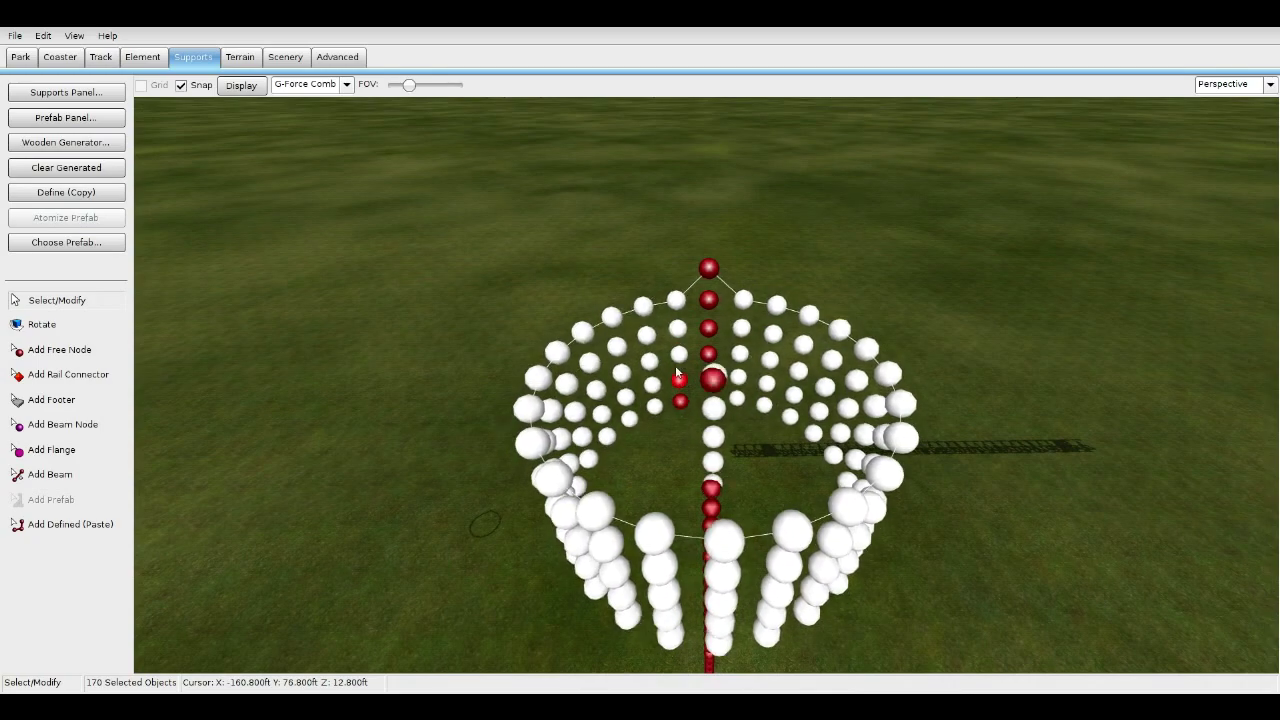
{"action": "left_click", "coordinate": [678, 355], "text": "ctrl"}
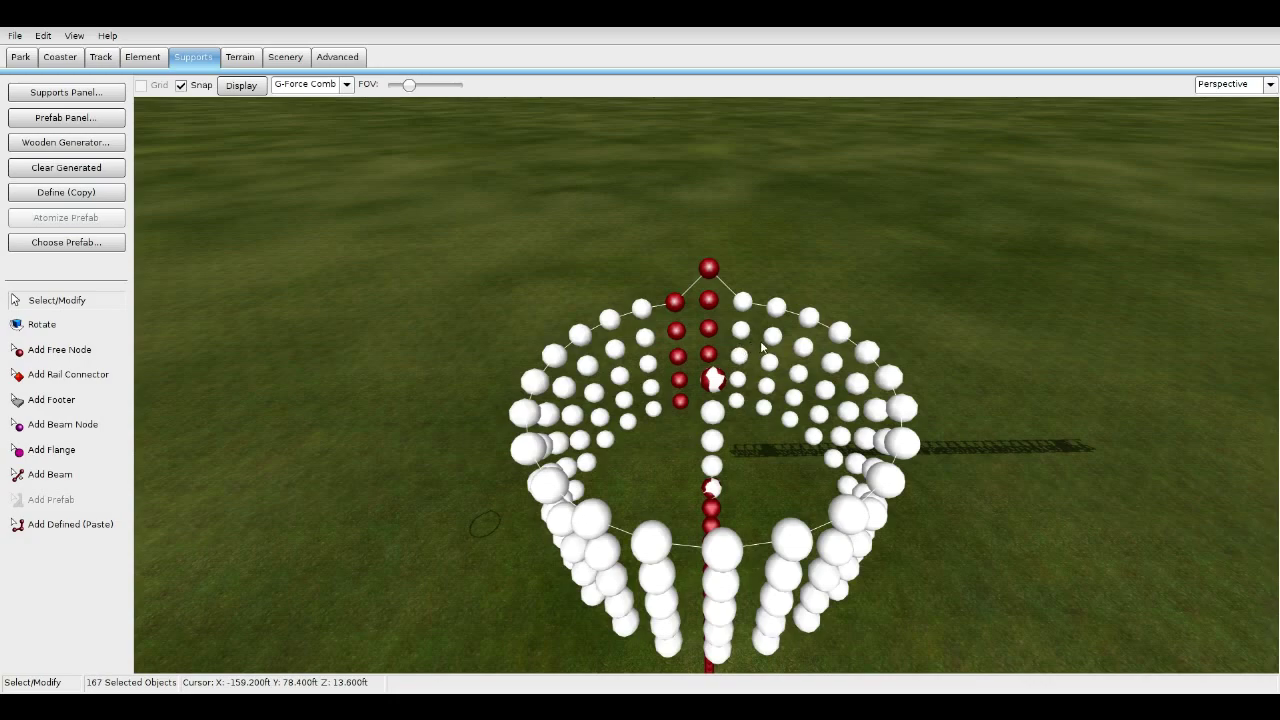
{"action": "left_click_drag", "start_coordinate": [738, 356], "coordinate": [732, 382]}
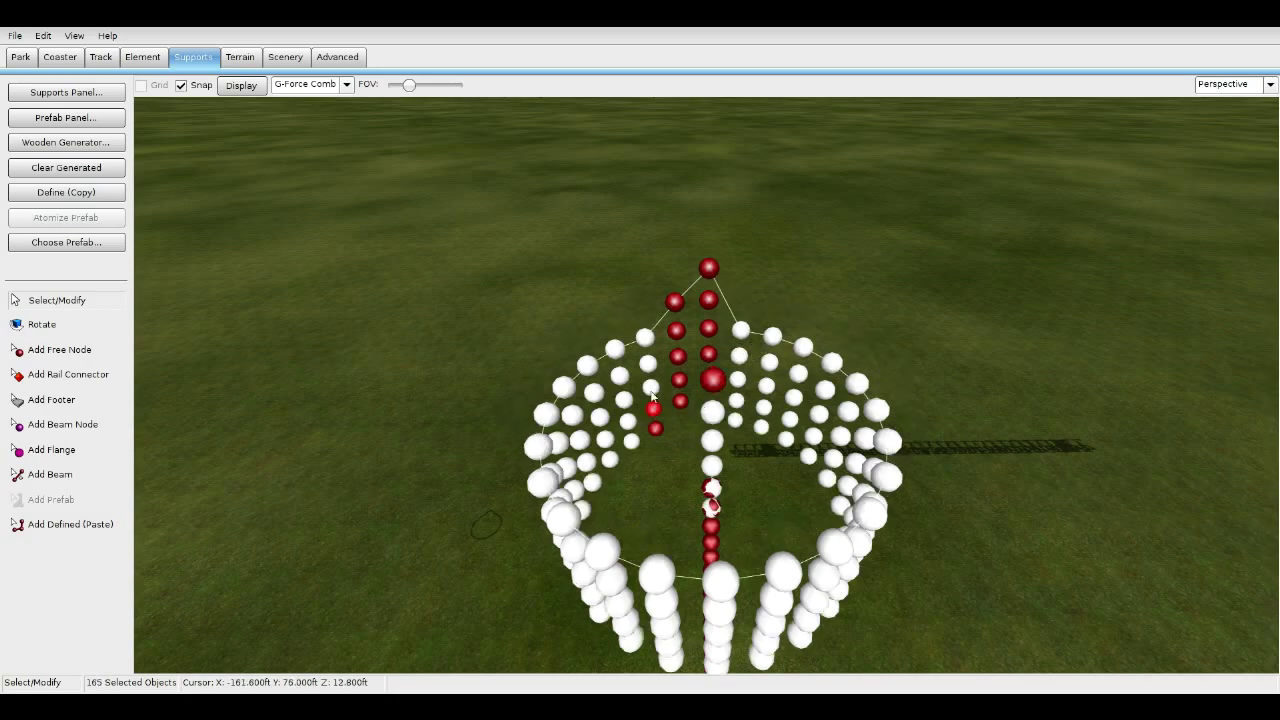
{"action": "left_click", "coordinate": [645, 340], "text": "ctrl"}
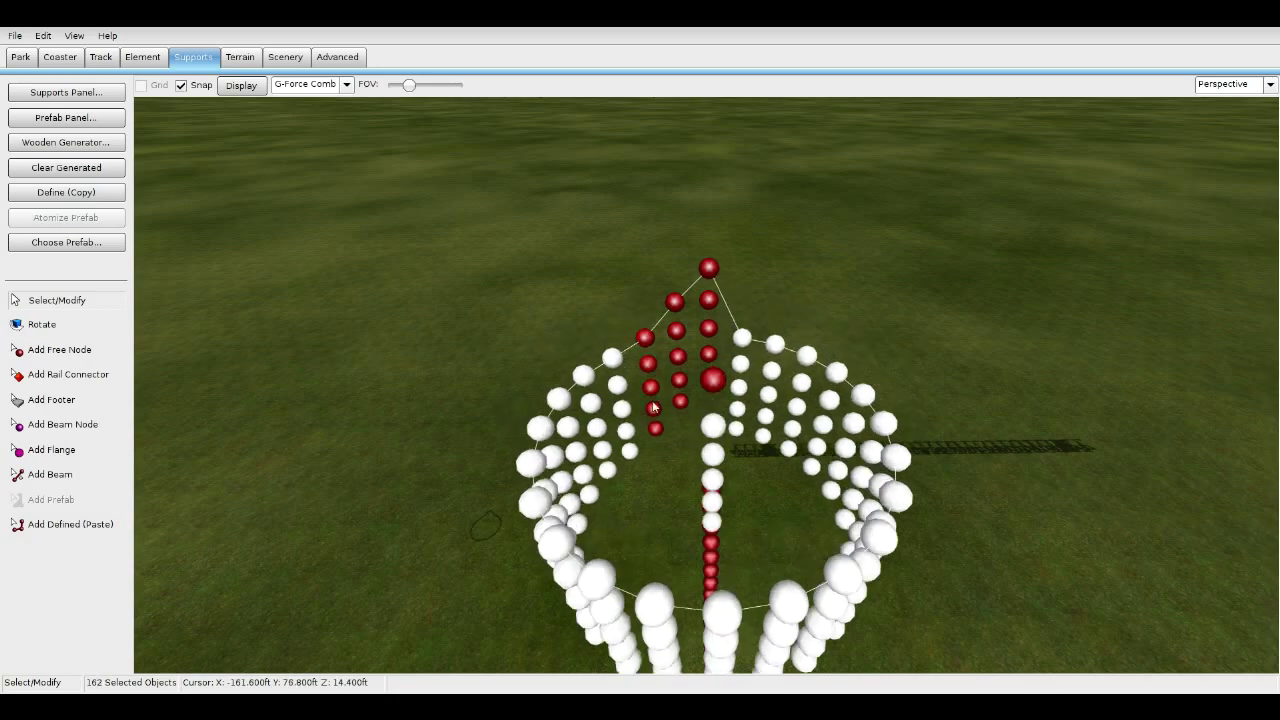
{"action": "left_click_drag", "start_coordinate": [697, 395], "coordinate": [688, 404]}
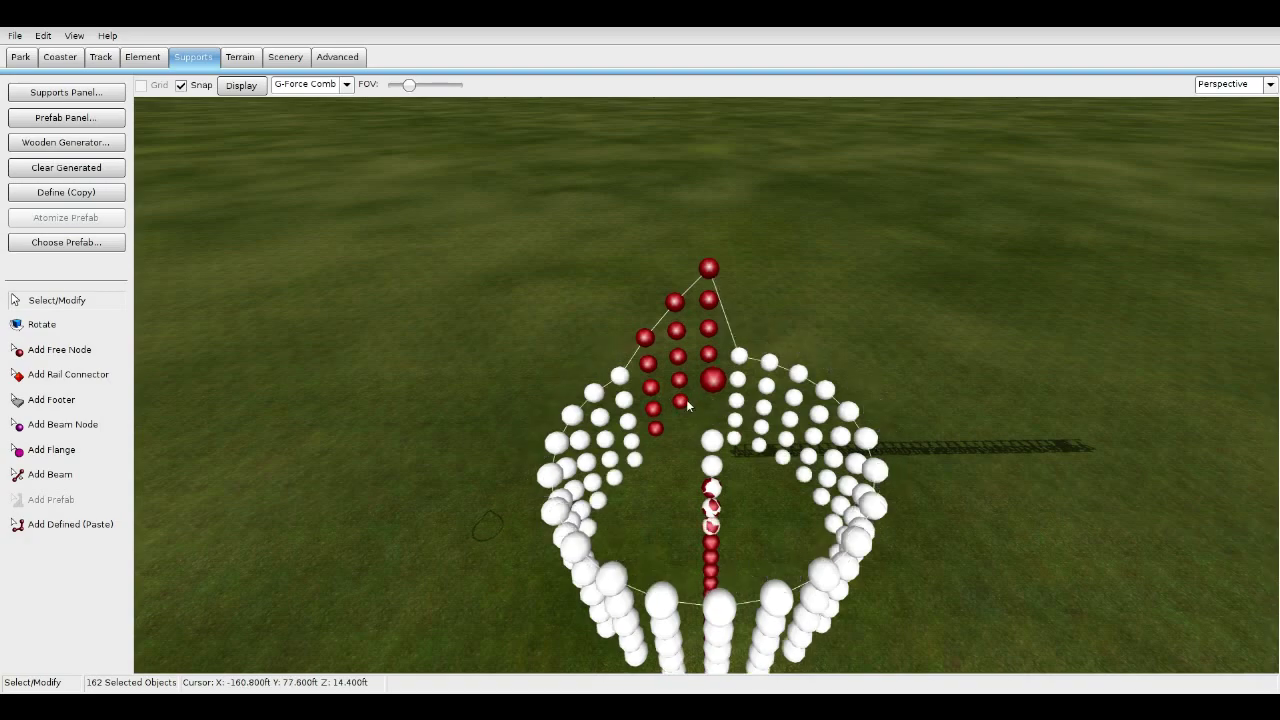
Deselect the five nodes of the fourth vertical row and lower the remaining selection by one node spacing.
{"action": "left_click", "coordinate": [637, 459], "text": "ctrl"}
{"action": "key", "text": "ctrl+z"}
{"action": "left_click", "coordinate": [633, 443], "text": "ctrl"}
{"action": "left_click", "coordinate": [628, 421], "text": "ctrl"}
{"action": "left_click", "coordinate": [624, 396], "text": "ctrl"}
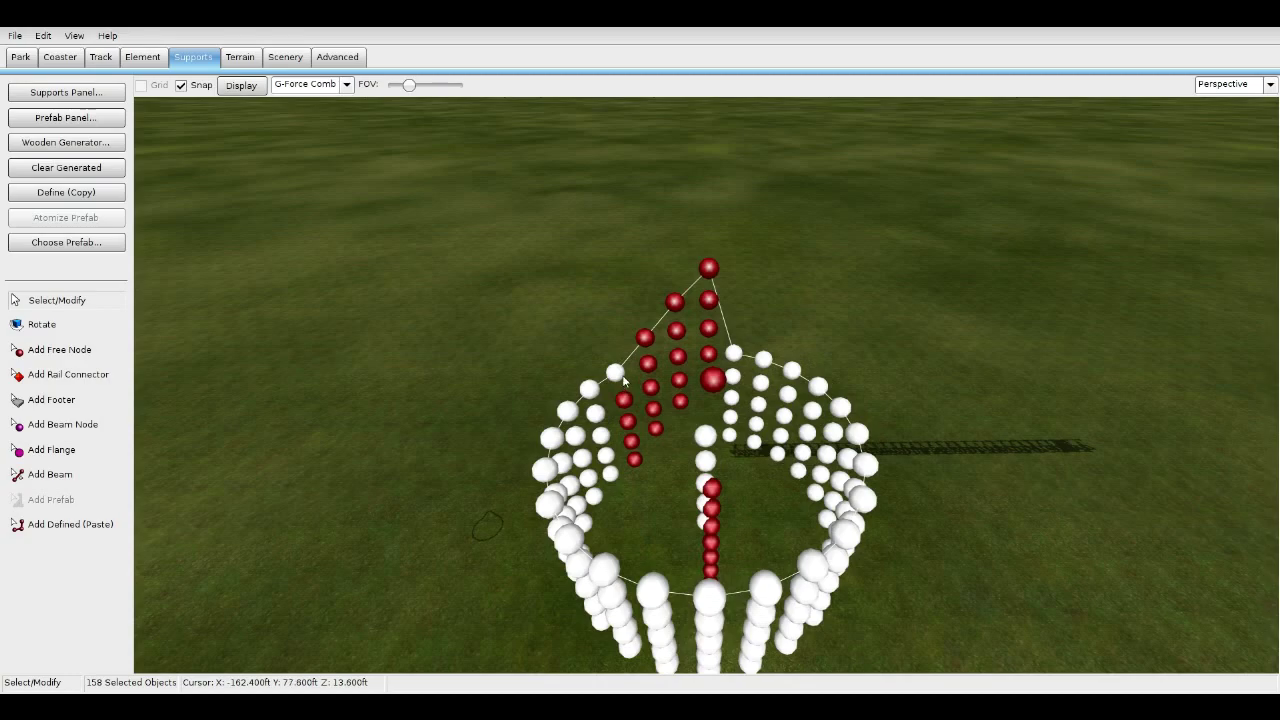
{"action": "key", "text": "ctrl+z"}
{"action": "left_click", "coordinate": [622, 377], "text": "ctrl"}
Deselect the five nodes of the fifth vertical row and lower the remaining selection by one node spacing.
{"action": "mouse_move", "coordinate": [646, 461]}
{"action": "middle_mouse_down"}
{"action": "mouse_move", "coordinate": [643, 450]}
{"action": "mouse_move", "coordinate": [629, 475]}
{"action": "middle_mouse_up"}
{"action": "left_click", "coordinate": [704, 409], "text": "ctrl"}
{"action": "key", "text": "ctrl+z"}
{"action": "left_click", "coordinate": [705, 382], "text": "ctrl"}
{"action": "key", "text": "ctrl+z"}
{"action": "left_click", "coordinate": [703, 298], "text": "ctrl"}
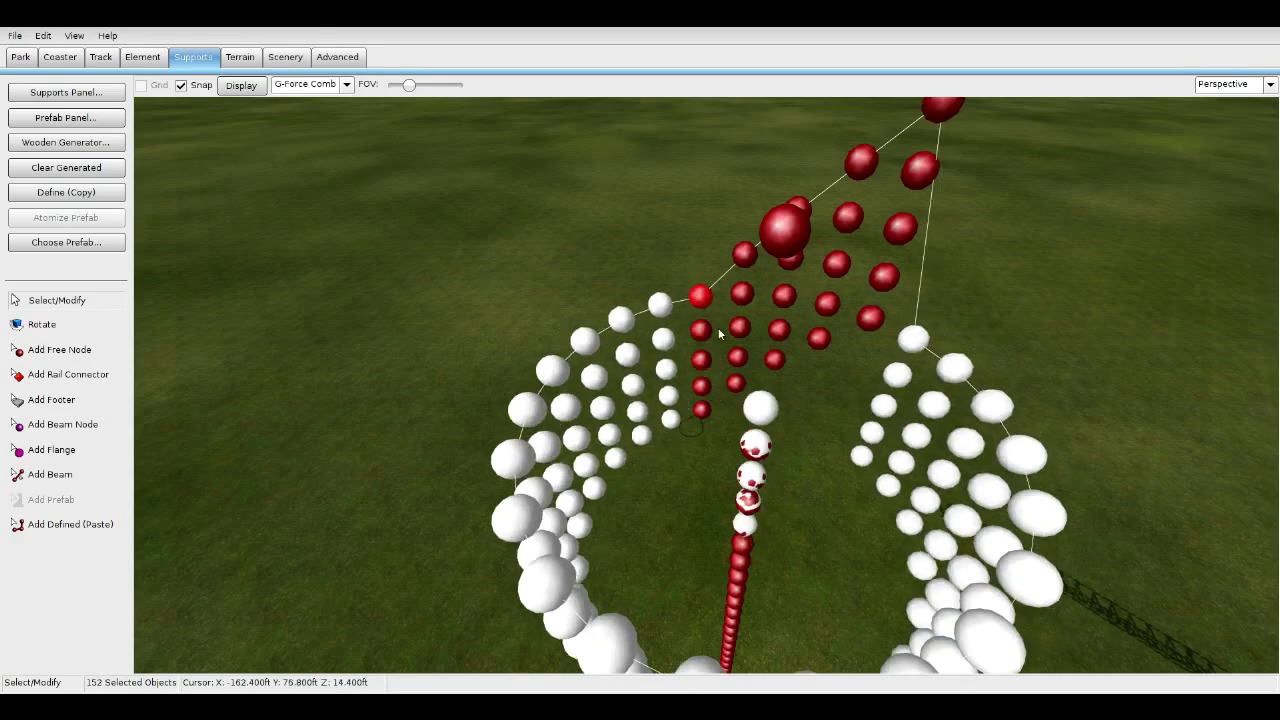
{"action": "key", "text": "Down"}
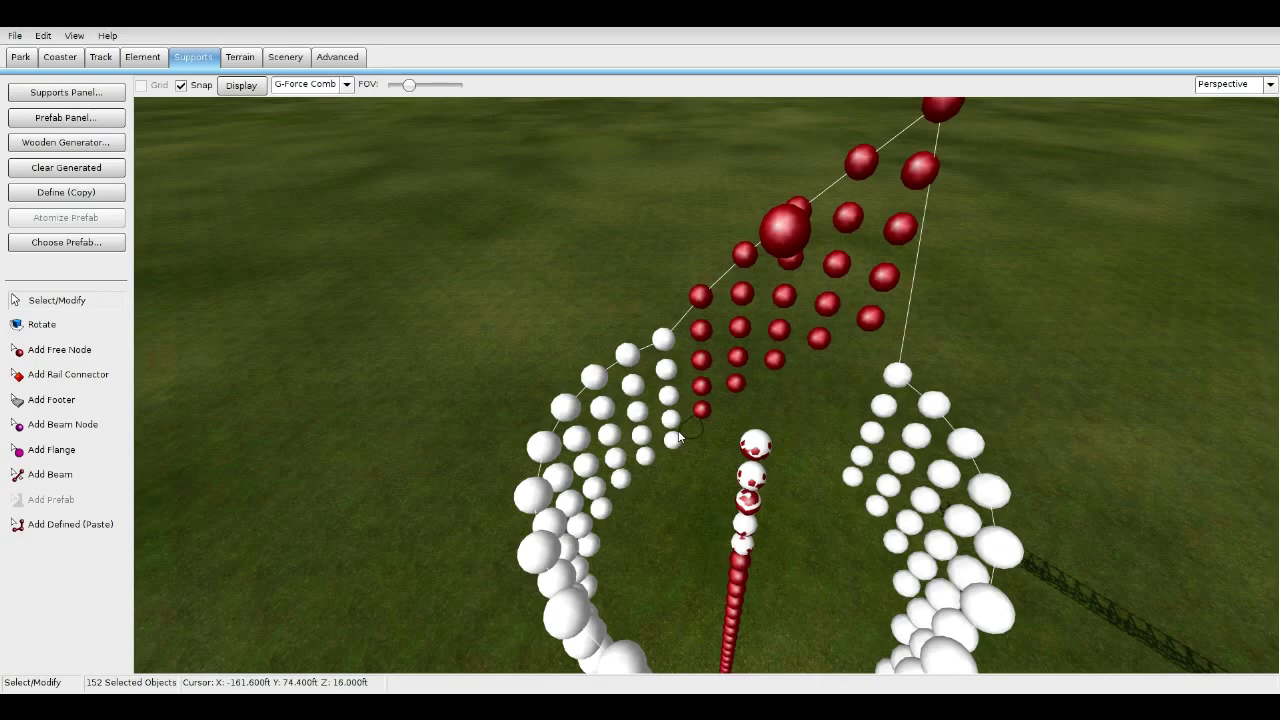
Deselect the sixth through twelfth vertical rows one after another, lowering the remaining selection by one node spacing after each.
{"action": "left_click", "coordinate": [678, 417], "text": "ctrl"}
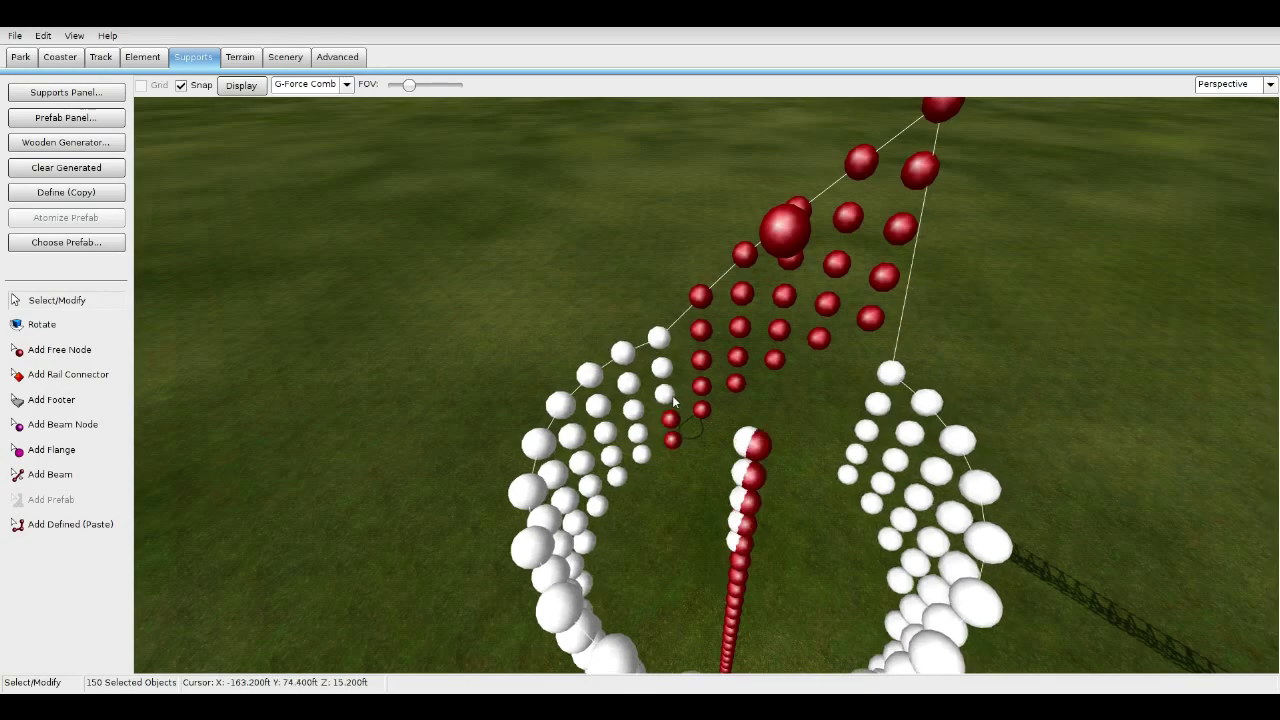
{"action": "left_click", "coordinate": [671, 397], "text": "ctrl"}
{"action": "left_click", "coordinate": [668, 373], "text": "ctrl"}
{"action": "left_click", "coordinate": [668, 343], "text": "ctrl"}
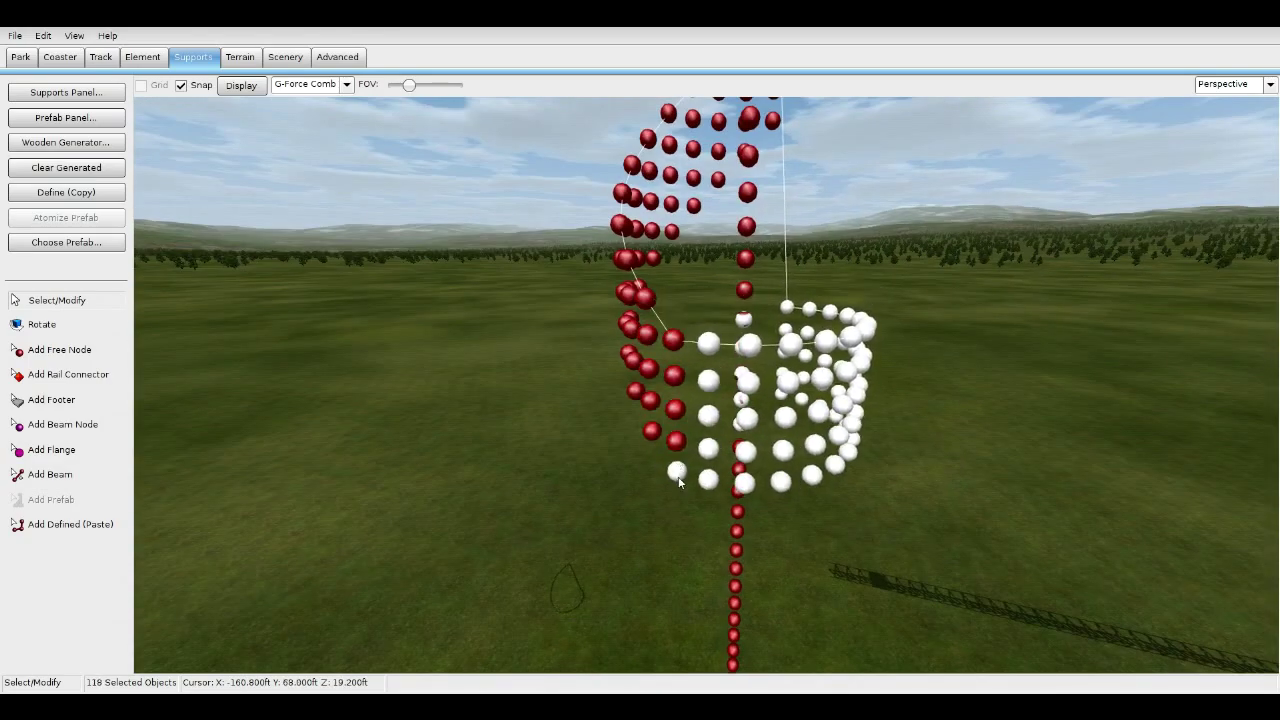
{"action": "left_click", "coordinate": [677, 473], "text": "ctrl"}
Continue the spiral with the thirteenth through seventeenth vertical rows, deselecting each row and lowering the remaining selection by one node spacing.
{"action": "left_click", "coordinate": [708, 415], "text": "ctrl"}
{"action": "left_click_drag", "start_coordinate": [710, 481], "coordinate": [743, 541]}
{"action": "left_click", "coordinate": [708, 449], "text": "ctrl"}
{"action": "left_click", "coordinate": [746, 452], "text": "ctrl"}
{"action": "left_click", "coordinate": [745, 483], "text": "ctrl"}
{"action": "left_click", "coordinate": [743, 541], "text": "ctrl"}
{"action": "left_click", "coordinate": [688, 409], "text": "shift"}
{"action": "left_click", "coordinate": [688, 441], "text": "shift"}
{"action": "left_click", "coordinate": [688, 498], "text": "shift"}
{"action": "left_click_drag", "start_coordinate": [762, 520], "coordinate": [762, 548]}
{"action": "left_click", "coordinate": [720, 446], "text": "shift"}
{"action": "left_click", "coordinate": [717, 537], "text": "shift"}
{"action": "left_click", "coordinate": [566, 453], "text": "shift"}
{"action": "left_click", "coordinate": [573, 584], "text": "shift"}
Carry the spiral on through the following vertical rows, deselecting each five-node row and lowering the remaining selection by one node spacing.
{"action": "scroll", "coordinate": [809, 555], "scroll_direction": "down", "scroll_amount": 5}
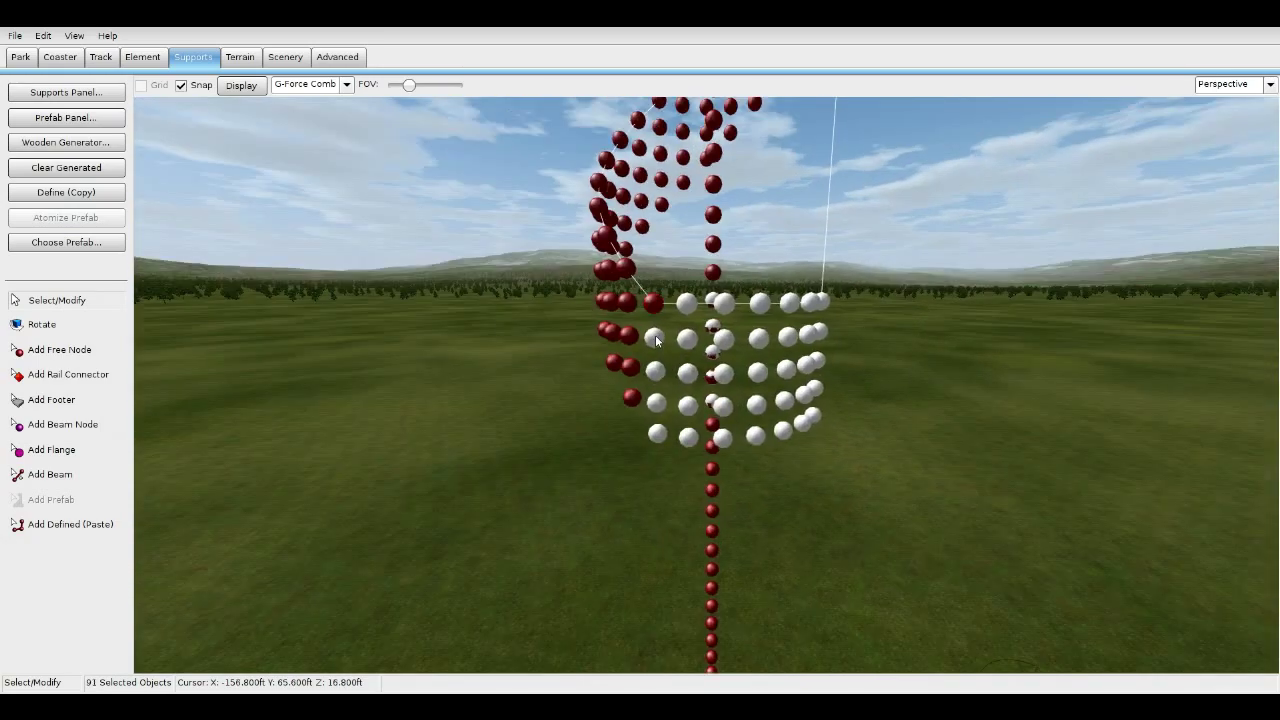
{"action": "left_click", "coordinate": [724, 440], "text": "shift"}
{"action": "left_click", "coordinate": [724, 469], "text": "shift"}
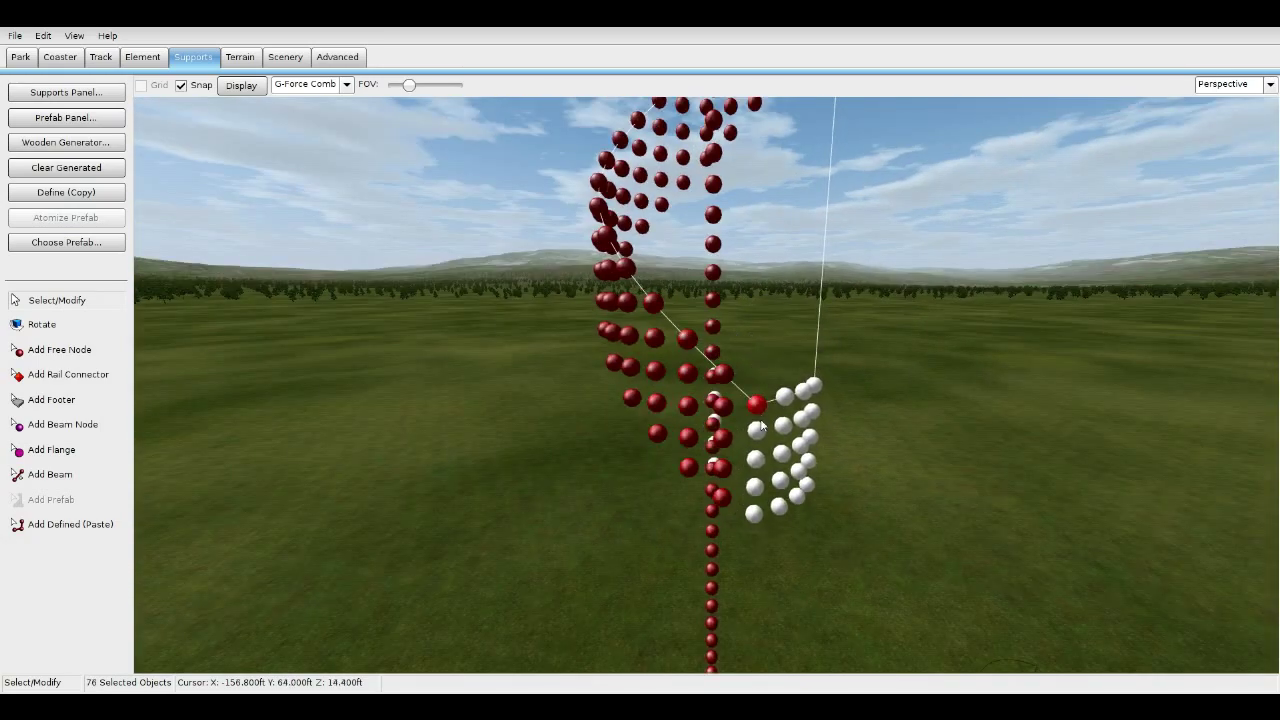
{"action": "left_click", "coordinate": [756, 436], "text": "shift"}
{"action": "left_click", "coordinate": [755, 466], "text": "shift"}
{"action": "left_click", "coordinate": [782, 460], "text": "shift"}
{"action": "left_click", "coordinate": [779, 539], "text": "shift"}
{"action": "left_click", "coordinate": [801, 452], "text": "shift"}
{"action": "left_click", "coordinate": [797, 527], "text": "shift"}
{"action": "left_click", "coordinate": [795, 551], "text": "shift"}
Deselect the five nodes of the last vertical row at the lower end of the spiral.
{"action": "middle_click_drag", "start_coordinate": [799, 553], "coordinate": [853, 471]}
{"action": "left_click_drag", "start_coordinate": [766, 364], "coordinate": [768, 395]}
{"action": "left_click", "coordinate": [768, 395], "text": "shift"}
{"action": "left_click", "coordinate": [767, 426], "text": "shift"}
{"action": "left_click", "coordinate": [765, 456], "text": "shift"}
{"action": "left_click", "coordinate": [764, 483], "text": "shift"}
{"action": "left_click", "coordinate": [762, 509], "text": "shift"}
Examine the whole node spiral and the still selected row beside the column's upper end from several sides.
{"action": "scroll", "coordinate": [762, 509], "scroll_direction": "down", "scroll_amount": 5}
{"action": "middle_click_drag", "start_coordinate": [762, 509], "coordinate": [782, 360]}
{"action": "scroll", "coordinate": [798, 502], "scroll_direction": "up", "scroll_amount": 4}
{"action": "key", "text": "Left"}
{"action": "scroll", "coordinate": [786, 405], "scroll_direction": "down", "scroll_amount": 4}
{"action": "key", "text": "Up"}
{"action": "key", "text": "Up"}
{"action": "key", "text": "Up"}
{"action": "key", "text": "Up"}
{"action": "key", "text": "Up"}
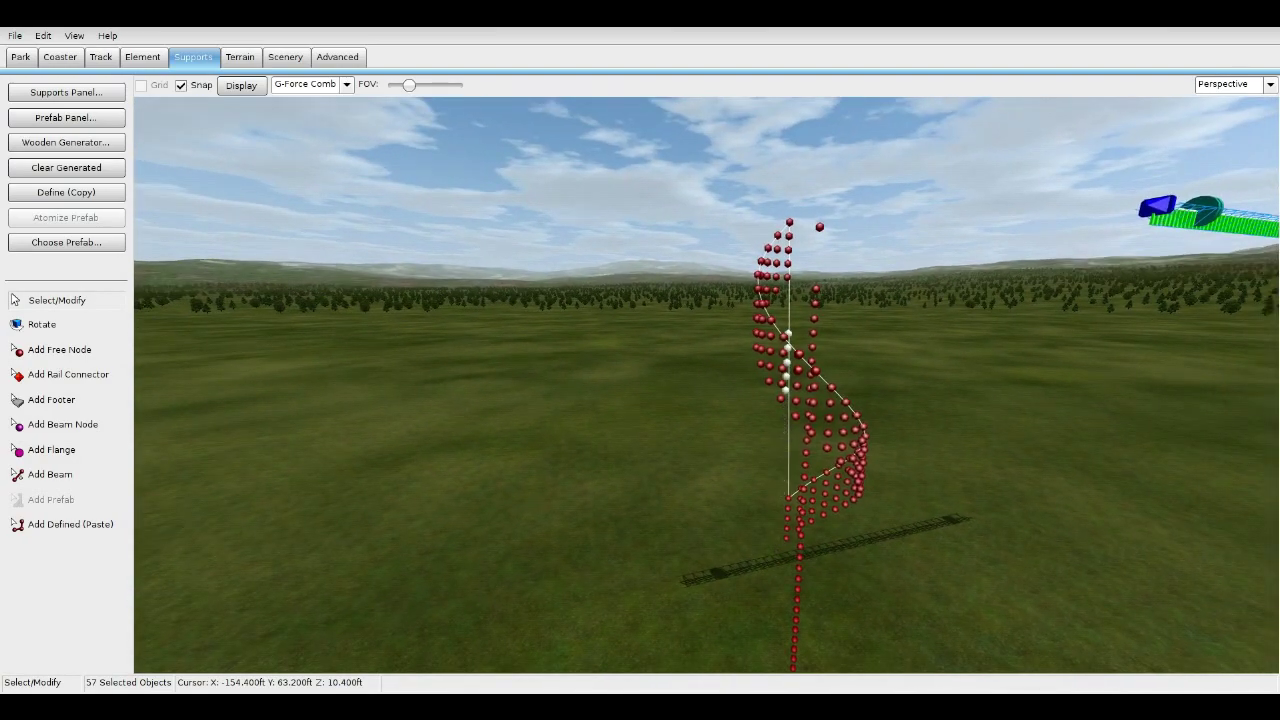
{"action": "key", "text": "Right"}
{"action": "key", "text": "Right"}
{"action": "key", "text": "Right"}
{"action": "middle_click_drag", "start_coordinate": [782, 360], "coordinate": [725, 300]}
{"action": "scroll", "coordinate": [750, 335], "scroll_direction": "up", "scroll_amount": 5}
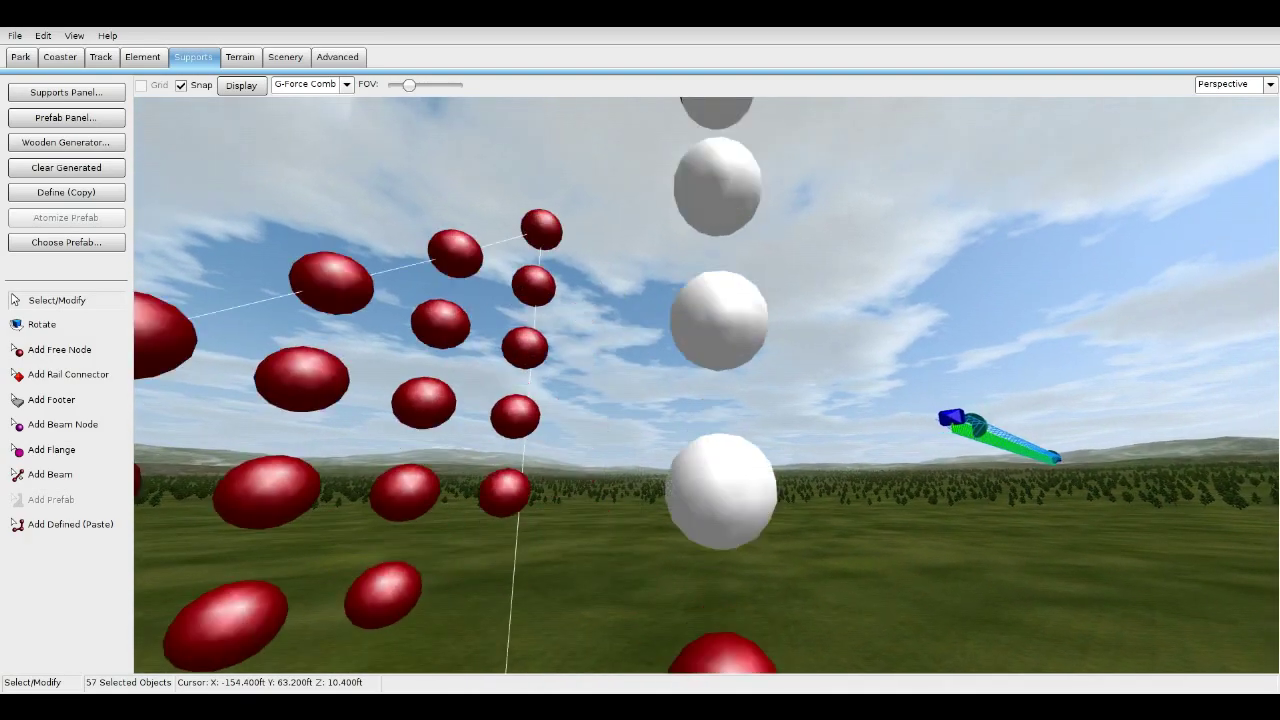
{"action": "scroll", "coordinate": [808, 473], "scroll_direction": "down", "scroll_amount": 5}
{"action": "middle_click_drag", "start_coordinate": [808, 473], "coordinate": [801, 461]}
{"action": "key", "text": "Left"}
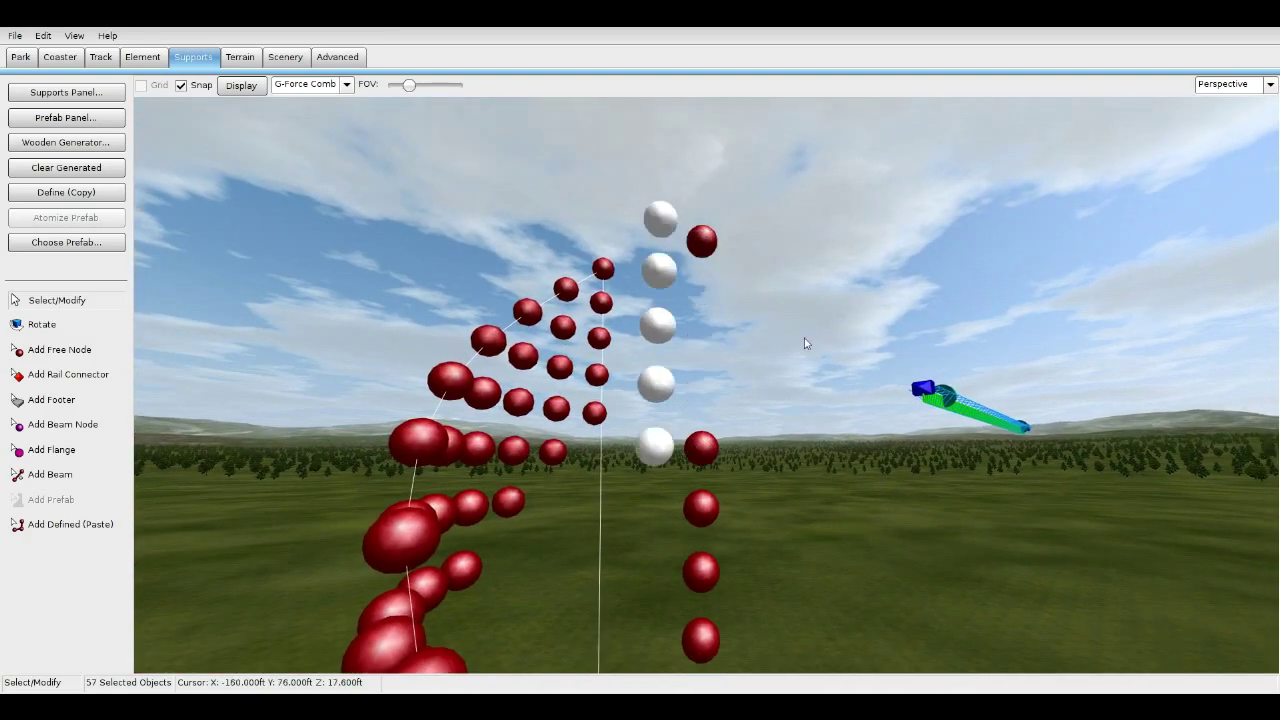
Delete the surplus five-node row beside the column, restore the column's three missing upper nodes and clear the selection.
{"action": "left_click", "coordinate": [806, 343]}
{"action": "left_click", "coordinate": [662, 215]}
{"action": "left_click", "coordinate": [652, 430], "text": "shift"}
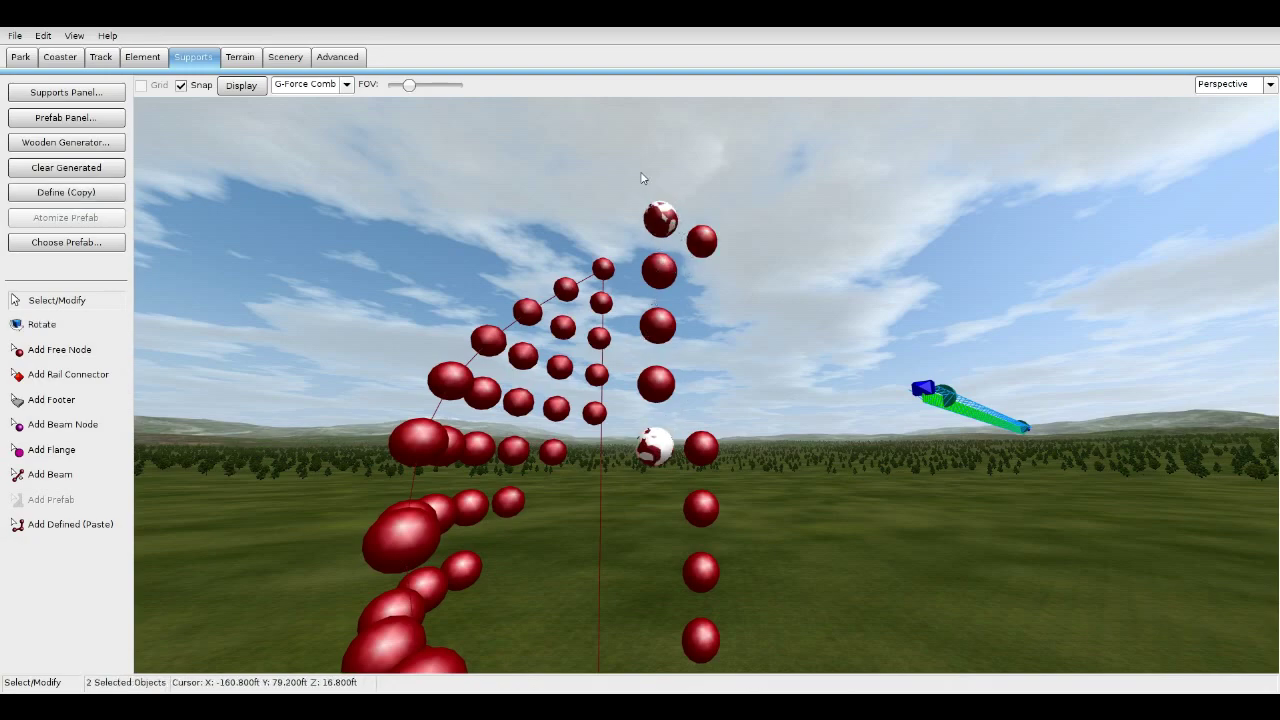
{"action": "key", "text": "ctrl+z"}
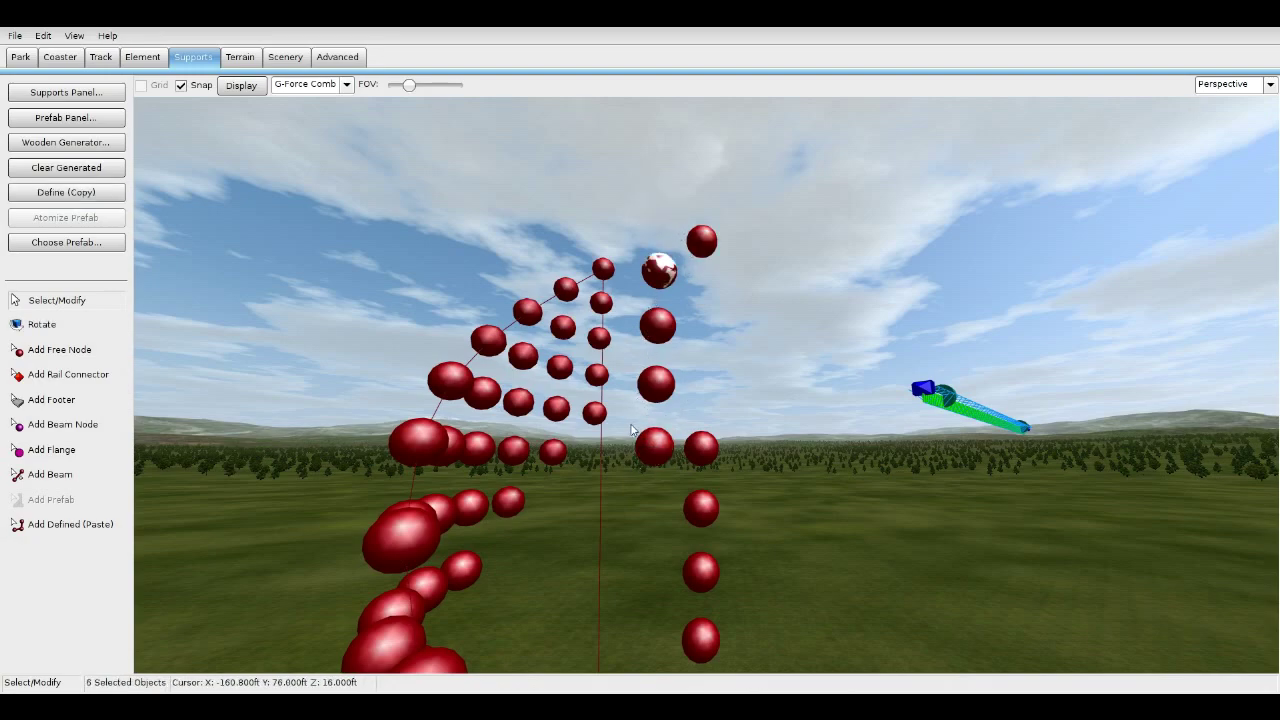
{"action": "left_click_drag", "start_coordinate": [631, 425], "coordinate": [661, 465], "text": "shift"}
{"action": "key", "text": "Delete"}
{"action": "left_click_drag", "start_coordinate": [642, 254], "coordinate": [713, 400]}
{"action": "key", "text": "ctrl+z"}
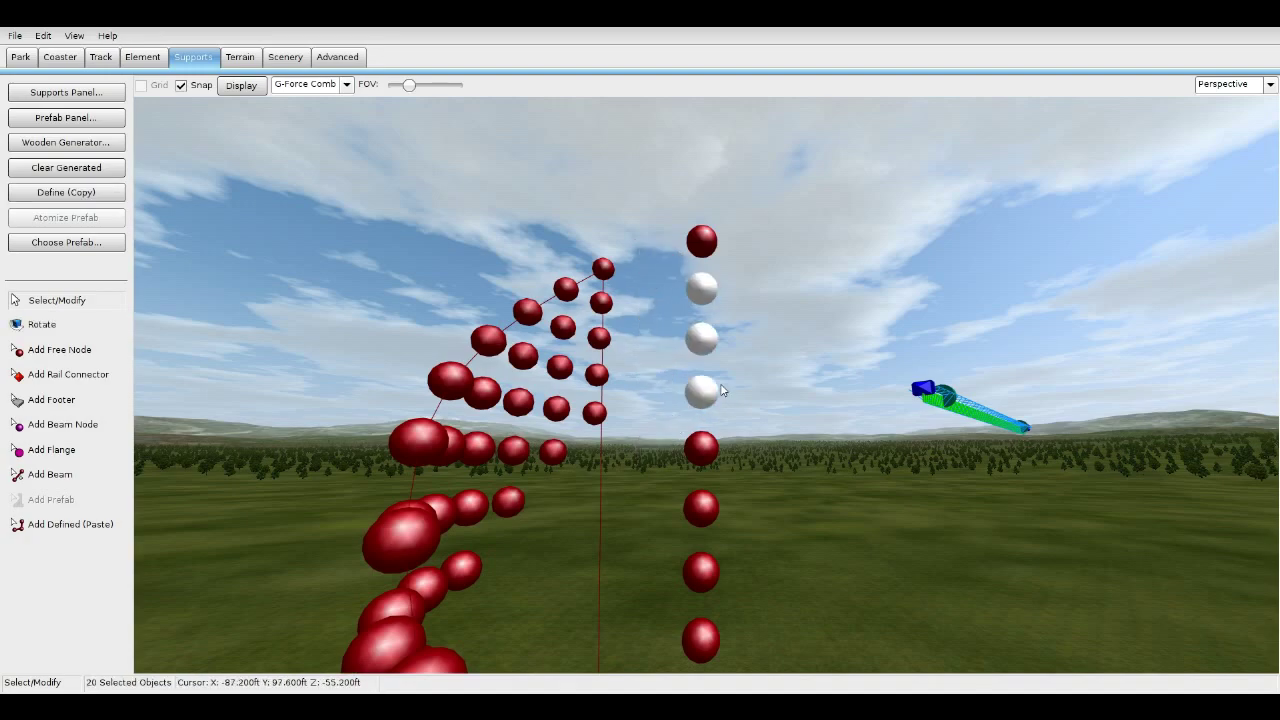
{"action": "right_click_drag", "start_coordinate": [771, 354], "coordinate": [820, 310]}
{"action": "scroll", "coordinate": [760, 404], "scroll_direction": "up", "scroll_amount": 6}
{"action": "scroll", "coordinate": [755, 396], "scroll_direction": "down", "scroll_amount": 6}
{"action": "left_click", "coordinate": [788, 374]}
Set the outer diameter of new Custom Pipe beams to 0.13 ft and start Add Beam.
{"action": "scroll", "coordinate": [820, 310], "scroll_direction": "up", "scroll_amount": 4}
{"action": "scroll", "coordinate": [786, 386], "scroll_direction": "up", "scroll_amount": 4}
{"action": "right_click_drag", "start_coordinate": [786, 386], "coordinate": [840, 418]}
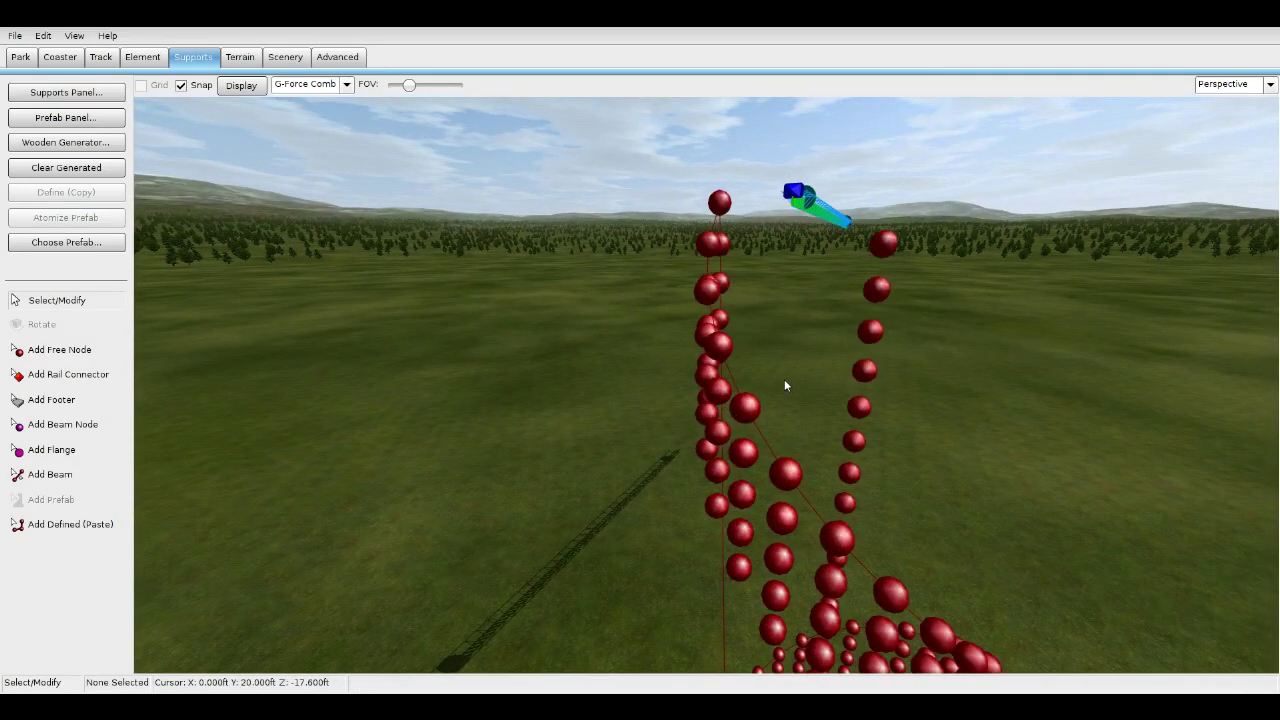
{"action": "left_click", "coordinate": [65, 93]}
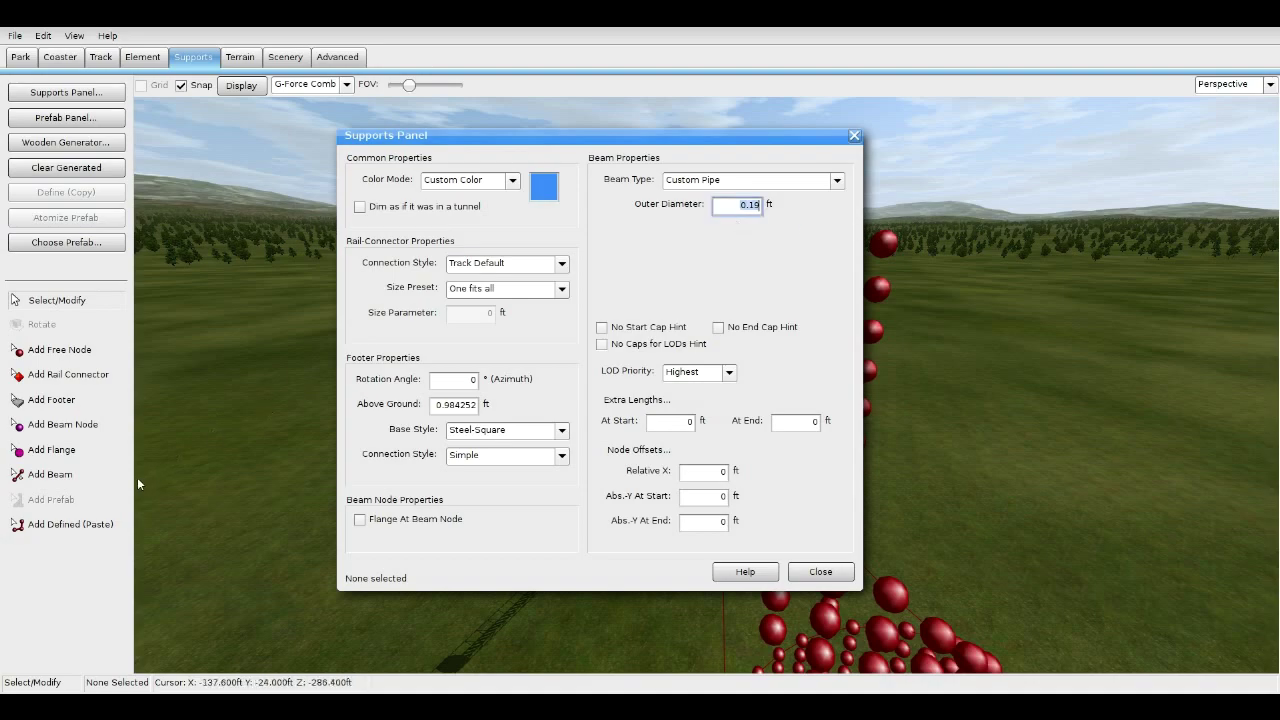
{"action": "left_click", "coordinate": [110, 475]}
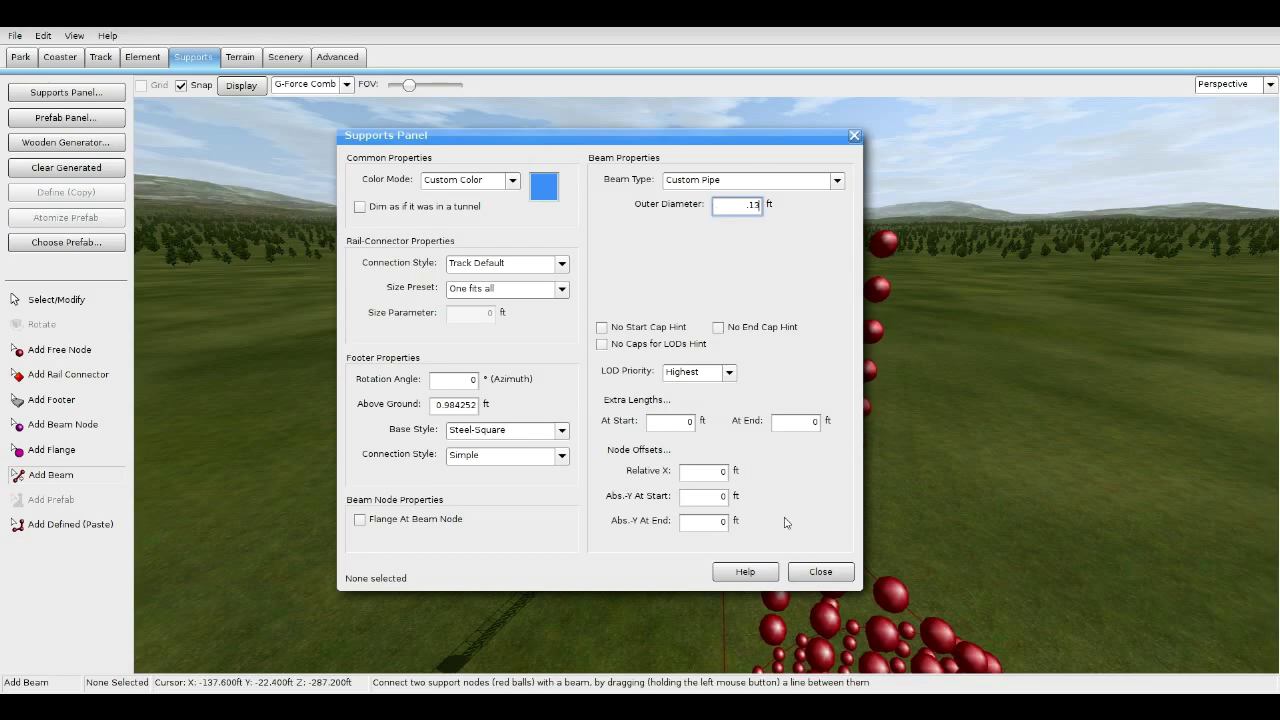
{"action": "left_click", "coordinate": [812, 572]}
Connect neighbouring nodes of the second helical row with beams following the spiral downwards.
{"action": "right_click_drag", "start_coordinate": [790, 480], "coordinate": [632, 286]}
{"action": "left_click_drag", "start_coordinate": [628, 236], "coordinate": [857, 528]}
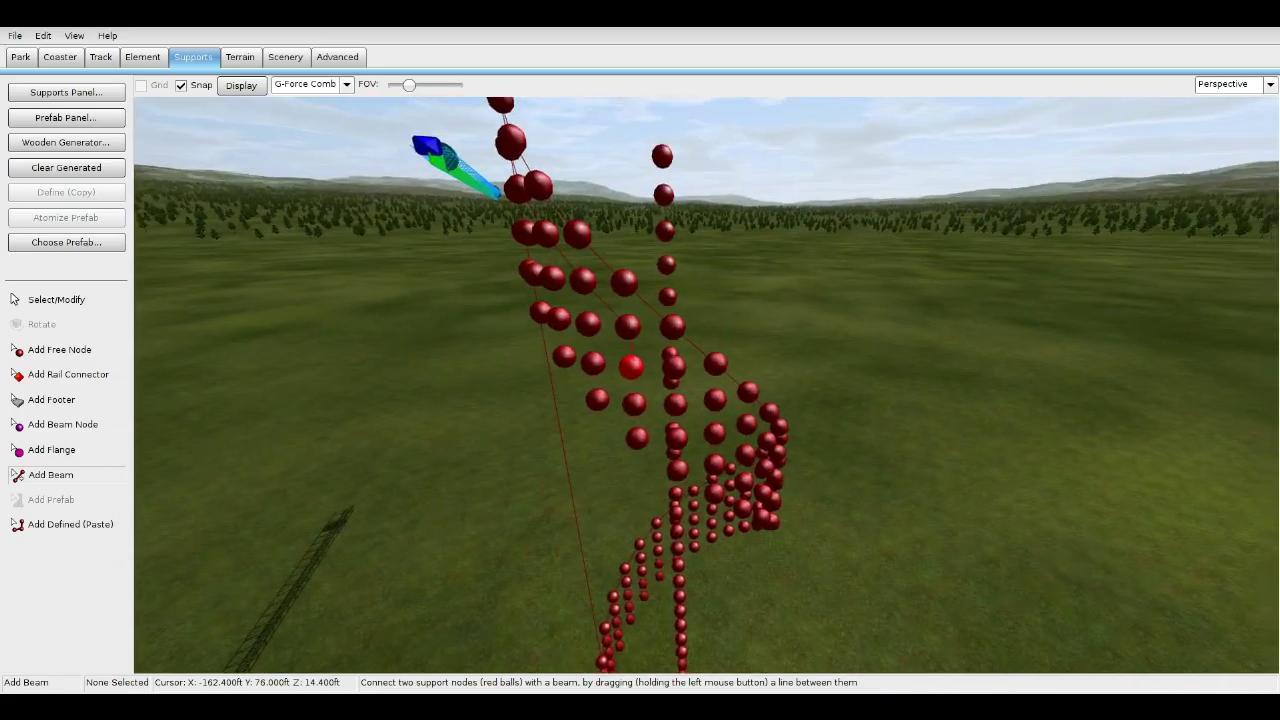
{"action": "right_click_drag", "start_coordinate": [860, 580], "coordinate": [870, 533]}
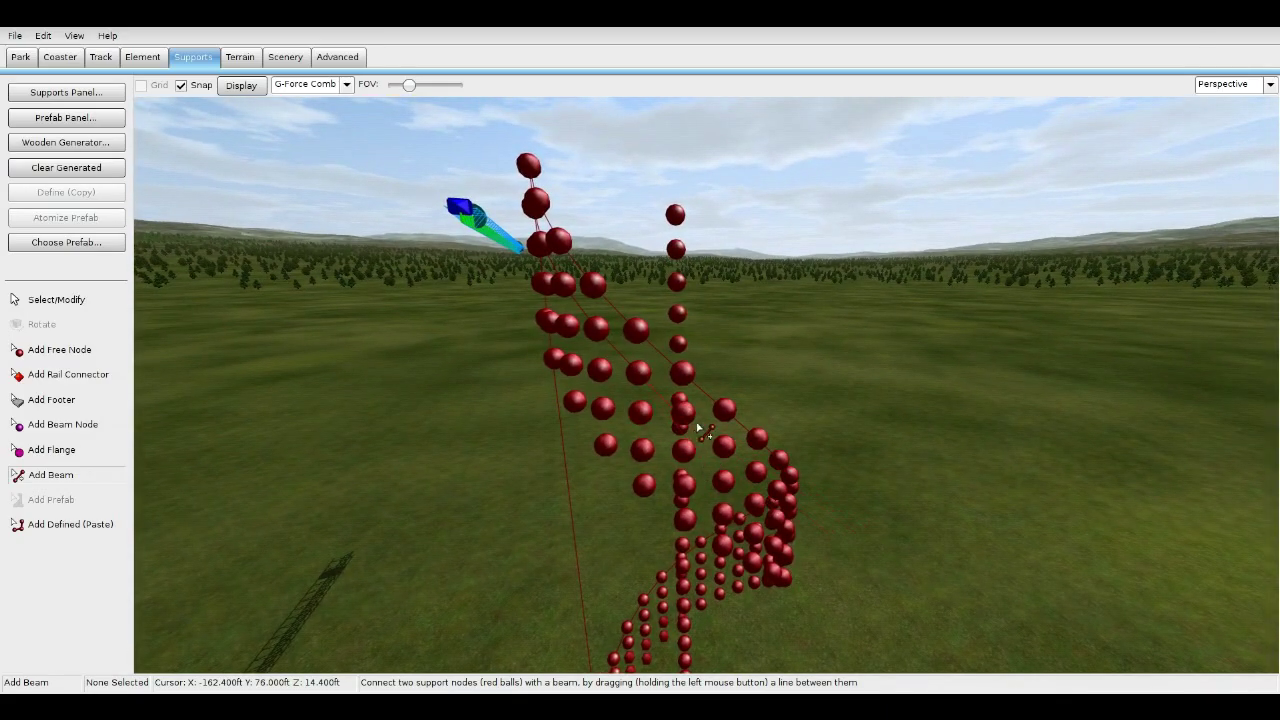
{"action": "right_click_drag", "start_coordinate": [685, 416], "coordinate": [823, 526]}
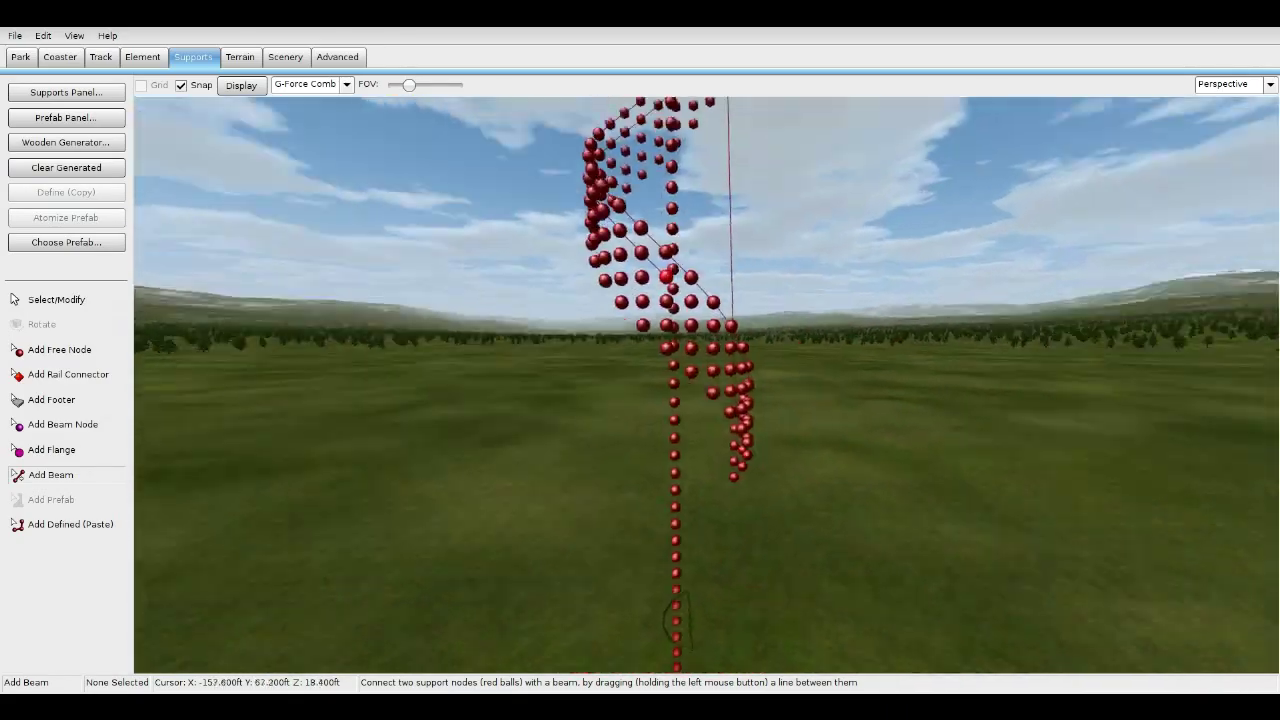
{"action": "right_click_drag", "start_coordinate": [663, 330], "coordinate": [772, 377]}
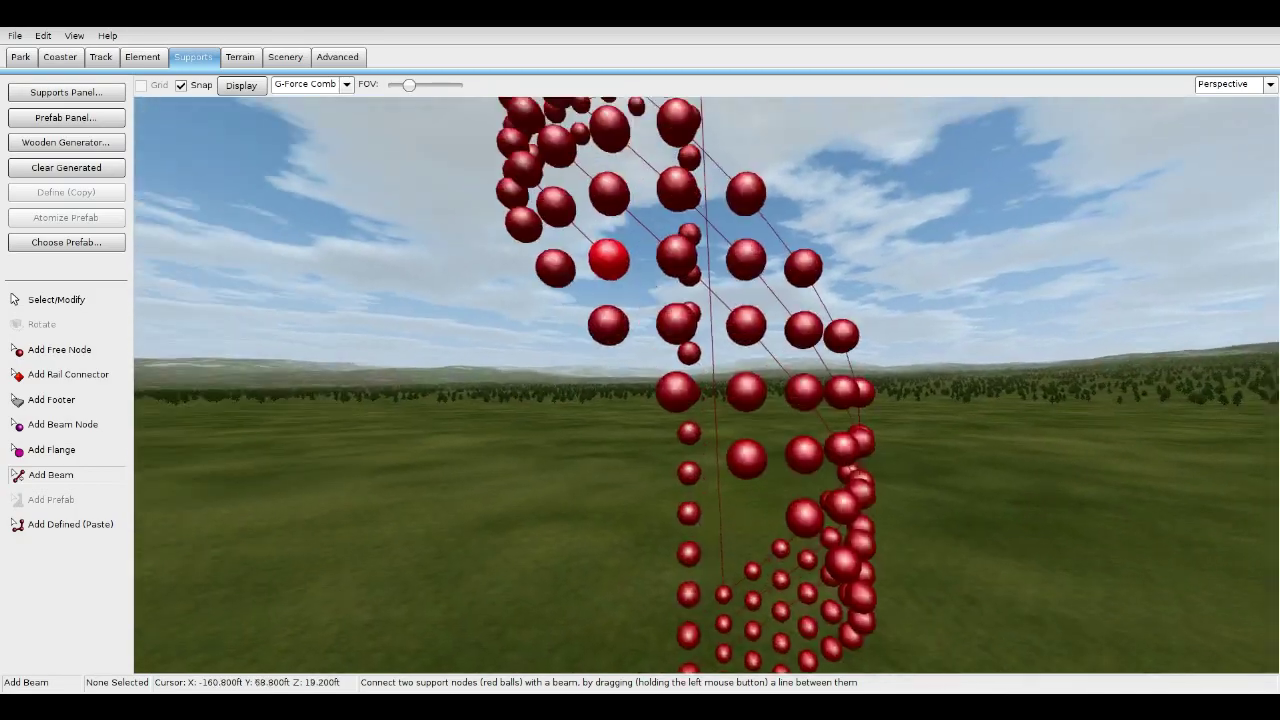
Connect the nodes of the remaining helical rows, down to the fourth, with beams reaching the spiral's lower end.
{"action": "right_click_drag", "start_coordinate": [609, 259], "coordinate": [720, 346]}
{"action": "scroll", "coordinate": [720, 346], "scroll_direction": "down", "scroll_amount": 5}
{"action": "scroll", "coordinate": [640, 300], "scroll_direction": "up", "scroll_amount": 5}
{"action": "left_click_drag", "start_coordinate": [605, 391], "coordinate": [683, 501]}
{"action": "right_click_drag", "start_coordinate": [683, 501], "coordinate": [640, 460]}
{"action": "scroll", "coordinate": [670, 570], "scroll_direction": "down", "scroll_amount": 5}
{"action": "scroll", "coordinate": [640, 460], "scroll_direction": "up", "scroll_amount": 5}
{"action": "scroll", "coordinate": [880, 650], "scroll_direction": "down", "scroll_amount": 5}
{"action": "right_click_drag", "start_coordinate": [880, 650], "coordinate": [750, 665]}
{"action": "scroll", "coordinate": [774, 591], "scroll_direction": "up", "scroll_amount": 4}
{"action": "scroll", "coordinate": [872, 312], "scroll_direction": "up", "scroll_amount": 5}
{"action": "right_click_drag", "start_coordinate": [890, 380], "coordinate": [862, 296]}
{"action": "left_click_drag", "start_coordinate": [850, 276], "coordinate": [812, 316]}
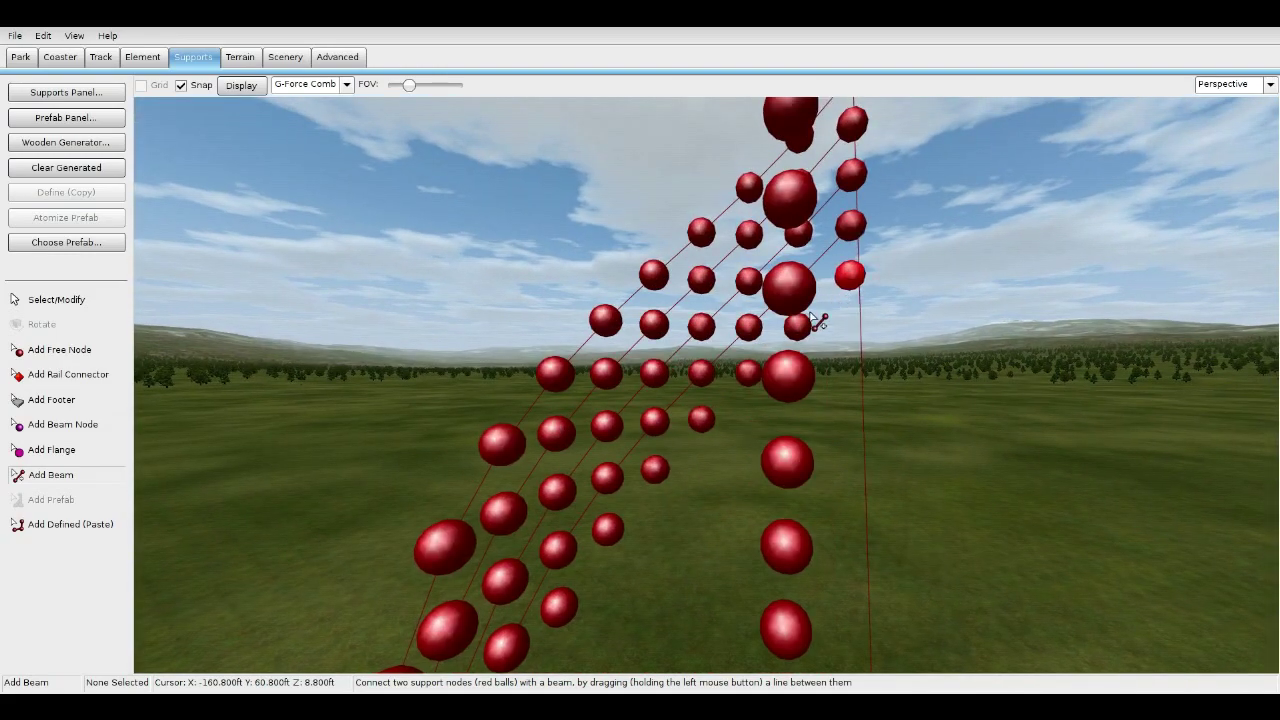
Freeze the stairs coaster to inspect its rendered helical beams, unfreeze it and return to support editing.
{"action": "scroll", "coordinate": [660, 560], "scroll_direction": "down", "scroll_amount": 5}
{"action": "right_click_drag", "start_coordinate": [660, 560], "coordinate": [554, 427]}
{"action": "scroll", "coordinate": [646, 463], "scroll_direction": "up", "scroll_amount": 5}
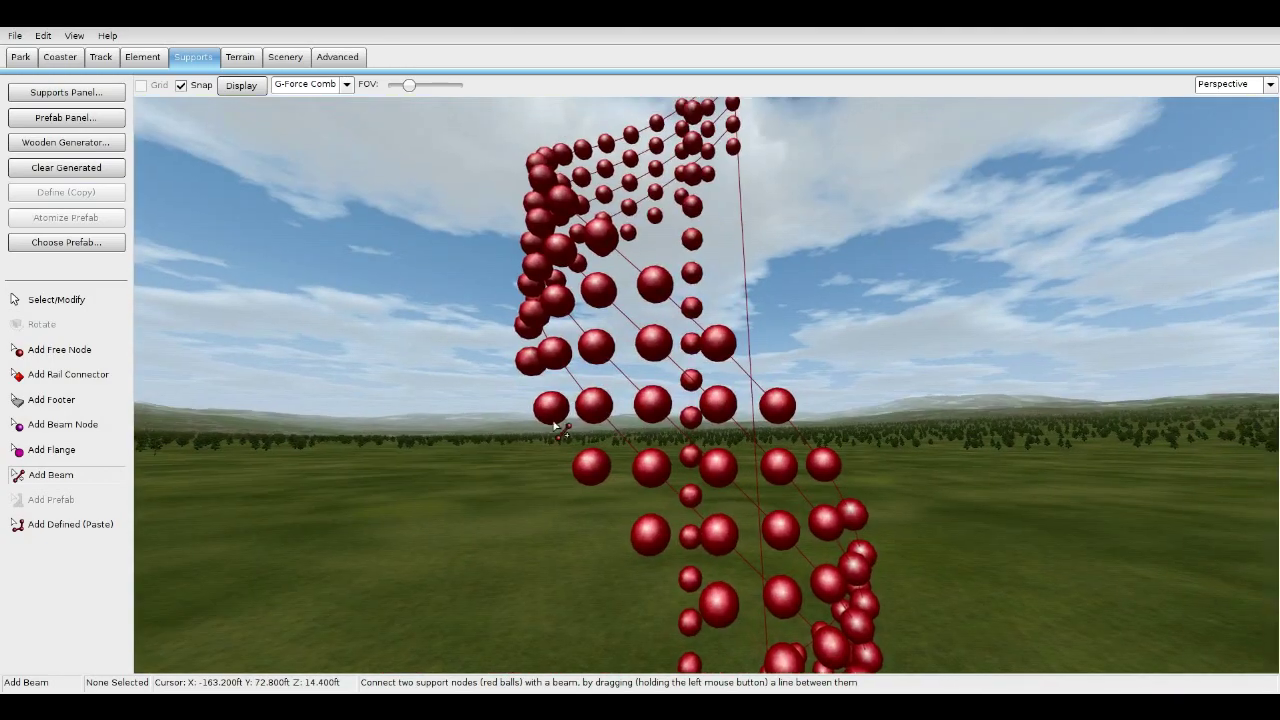
{"action": "left_click", "coordinate": [60, 57]}
{"action": "left_click", "coordinate": [66, 334]}
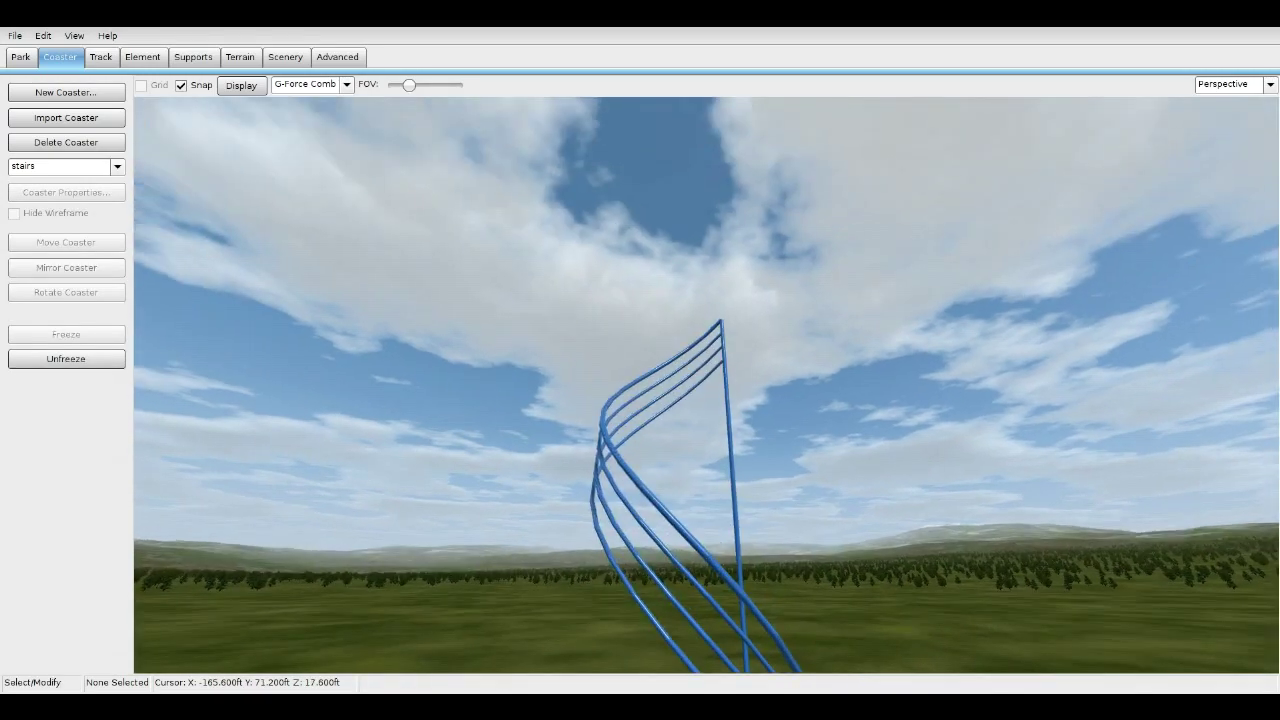
{"action": "right_click_drag", "start_coordinate": [706, 385], "coordinate": [700, 520]}
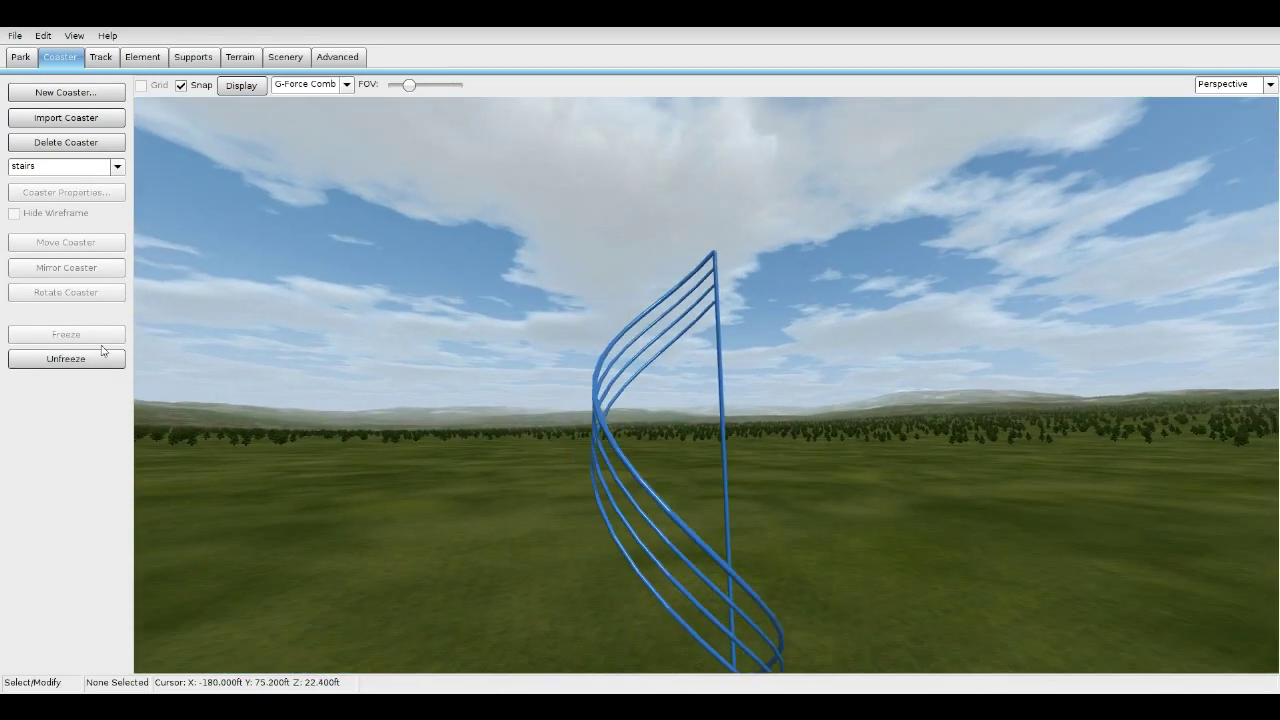
{"action": "left_click", "coordinate": [85, 362]}
{"action": "left_click", "coordinate": [205, 64]}
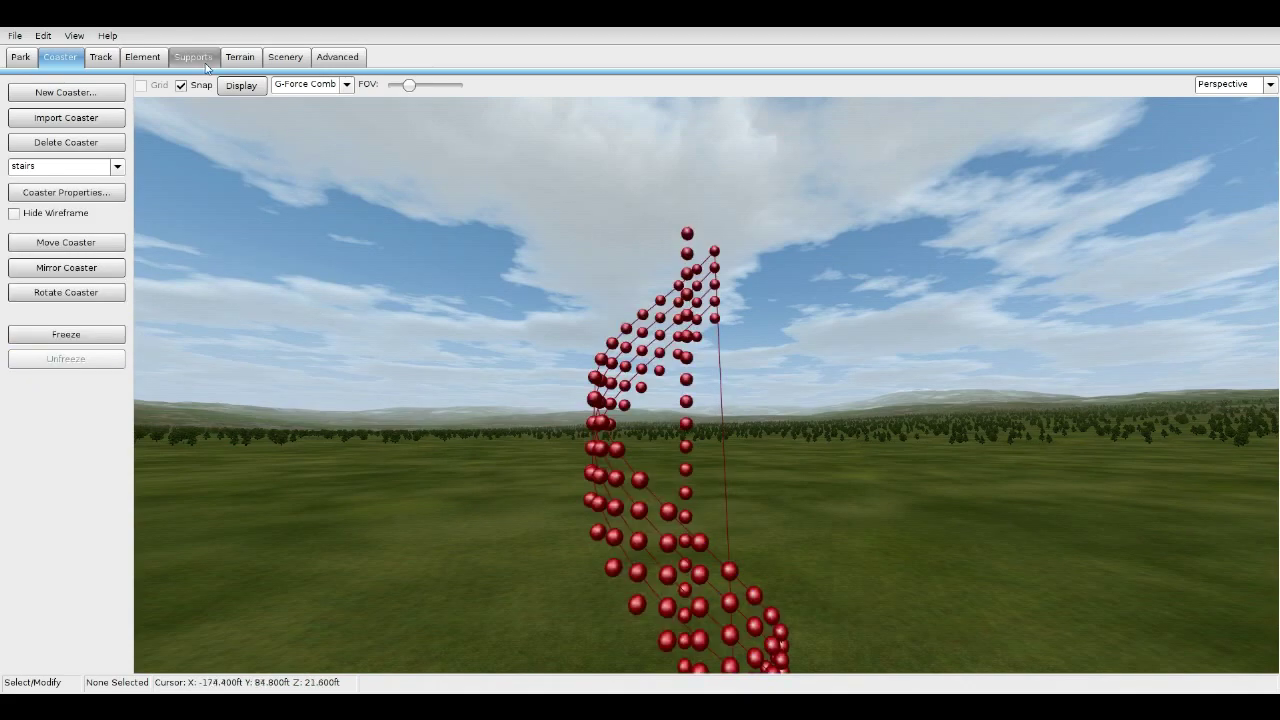
Set the outer diameter of new pipe beams to 0.19 ft and start Add Beam.
{"action": "left_click", "coordinate": [80, 96]}
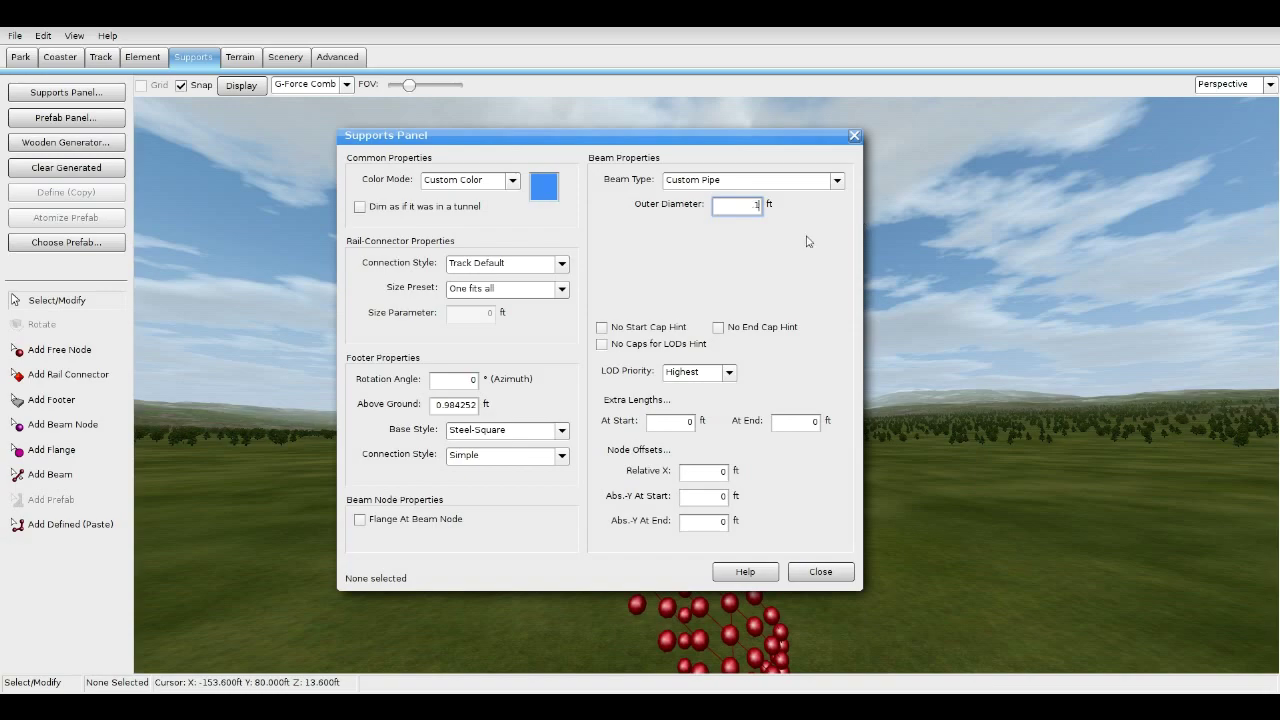
{"action": "left_click", "coordinate": [819, 572]}
{"action": "left_click", "coordinate": [50, 474]}
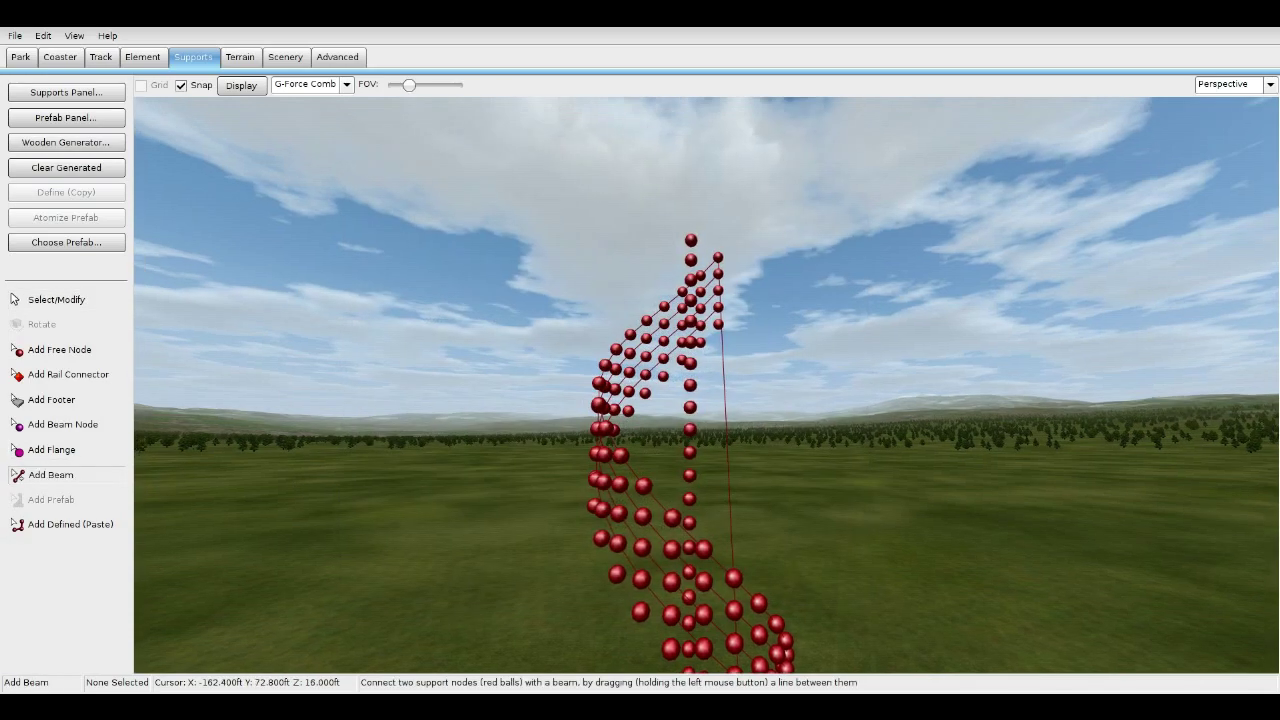
Delete the long straight beam that joins the spiral's upper end directly to its lower end.
{"action": "right_click_drag", "start_coordinate": [628, 360], "coordinate": [638, 409]}
{"action": "key", "text": "w"}
{"action": "mouse_move", "coordinate": [686, 302]}
{"action": "right_mouse_down"}
{"action": "mouse_move", "coordinate": [688, 350]}
{"action": "mouse_move", "coordinate": [686, 302]}
{"action": "right_mouse_up"}
{"action": "key", "text": "s"}
{"action": "key", "text": "Escape"}
{"action": "left_click", "coordinate": [583, 365]}
{"action": "right_click_drag", "start_coordinate": [583, 367], "coordinate": [585, 310]}
{"action": "key", "text": "w"}
{"action": "key", "text": "Delete"}
{"action": "key", "text": "s"}
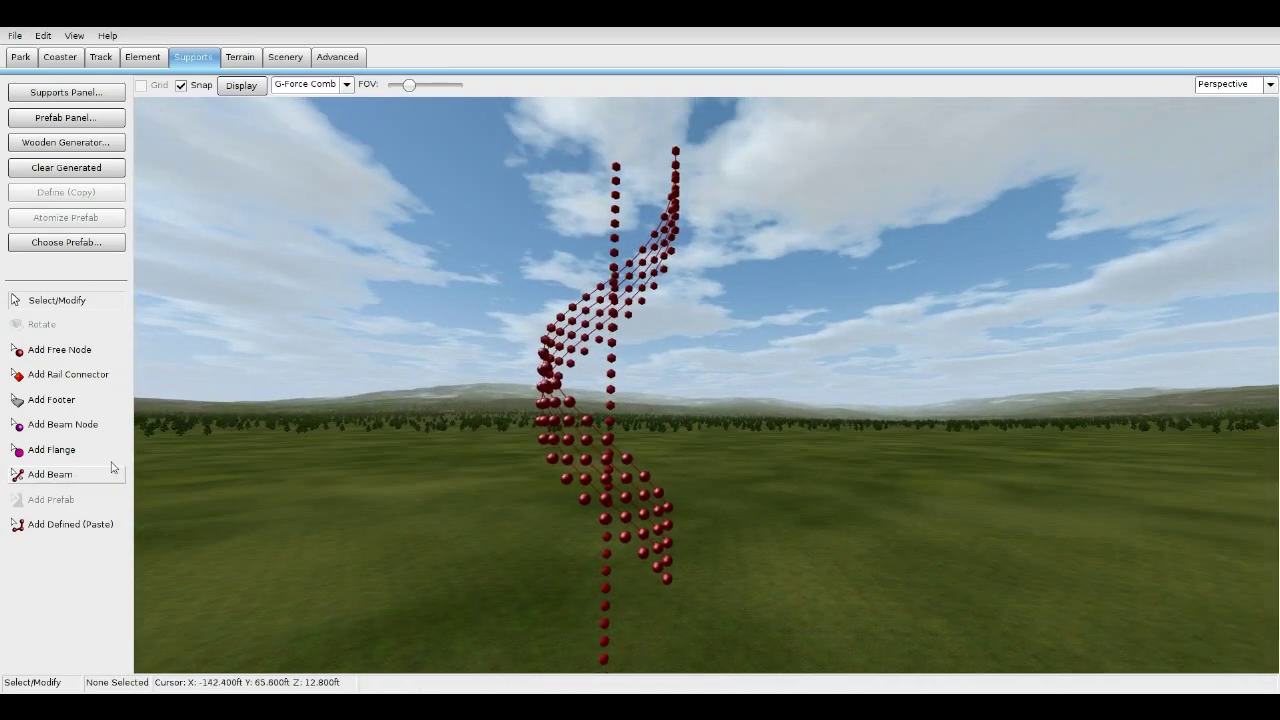
Check the pipe beam settings and connect the nodes of the spiral's upper vertical rows with vertical beams.
{"action": "left_click", "coordinate": [113, 469]}
{"action": "left_click", "coordinate": [71, 97]}
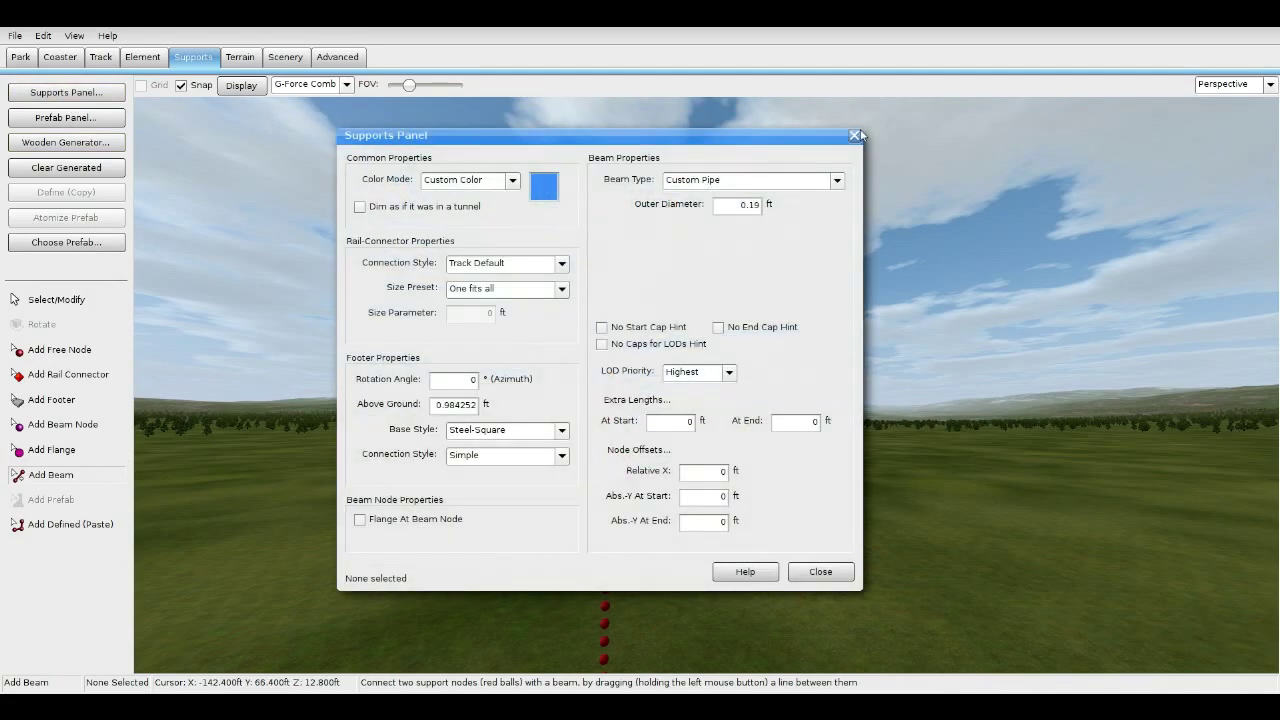
{"action": "left_click", "coordinate": [859, 138]}
{"action": "right_click_drag", "start_coordinate": [640, 300], "coordinate": [634, 250]}
{"action": "key", "text": "w"}
{"action": "key", "text": "w"}
{"action": "mouse_move", "coordinate": [854, 200]}
{"action": "right_mouse_down"}
{"action": "mouse_move", "coordinate": [854, 280]}
{"action": "mouse_move", "coordinate": [850, 185]}
{"action": "right_mouse_up"}
{"action": "key", "text": "s"}
{"action": "left_click_drag", "start_coordinate": [701, 237], "coordinate": [659, 297]}
{"action": "key", "text": "s"}
{"action": "right_click_drag", "start_coordinate": [645, 378], "coordinate": [705, 230]}
{"action": "key", "text": "w"}
{"action": "right_click_drag", "start_coordinate": [638, 365], "coordinate": [549, 500]}
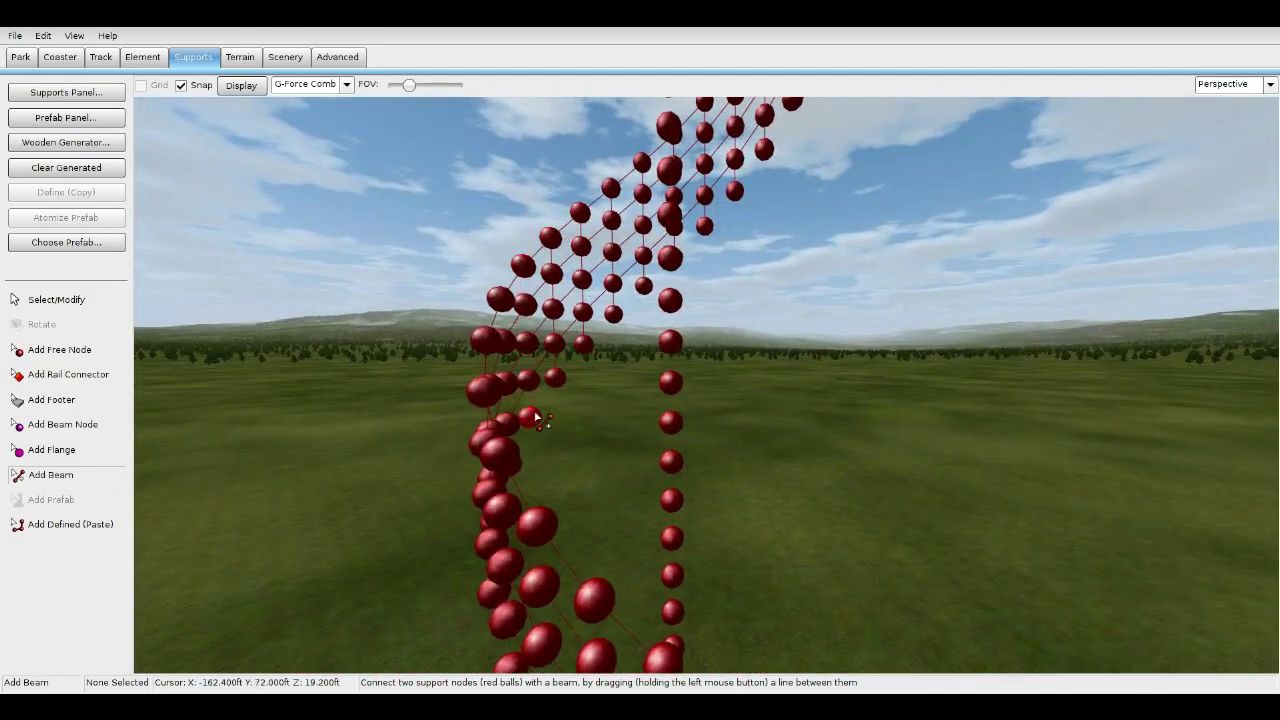
Add vertical beams through the remaining node rows around the spiral to its lower end.
{"action": "right_click_drag", "start_coordinate": [531, 417], "coordinate": [640, 440]}
{"action": "key", "text": "s"}
{"action": "key", "text": "w"}
{"action": "mouse_move", "coordinate": [735, 425]}
{"action": "right_mouse_down"}
{"action": "mouse_move", "coordinate": [718, 402]}
{"action": "mouse_move", "coordinate": [745, 435]}
{"action": "mouse_move", "coordinate": [742, 485]}
{"action": "mouse_move", "coordinate": [733, 447]}
{"action": "right_mouse_up"}
{"action": "key", "text": "s"}
{"action": "key", "text": "w"}
{"action": "left_click_drag", "start_coordinate": [733, 447], "coordinate": [738, 190]}
{"action": "key", "text": "s"}
{"action": "right_click_drag", "start_coordinate": [748, 228], "coordinate": [742, 196]}
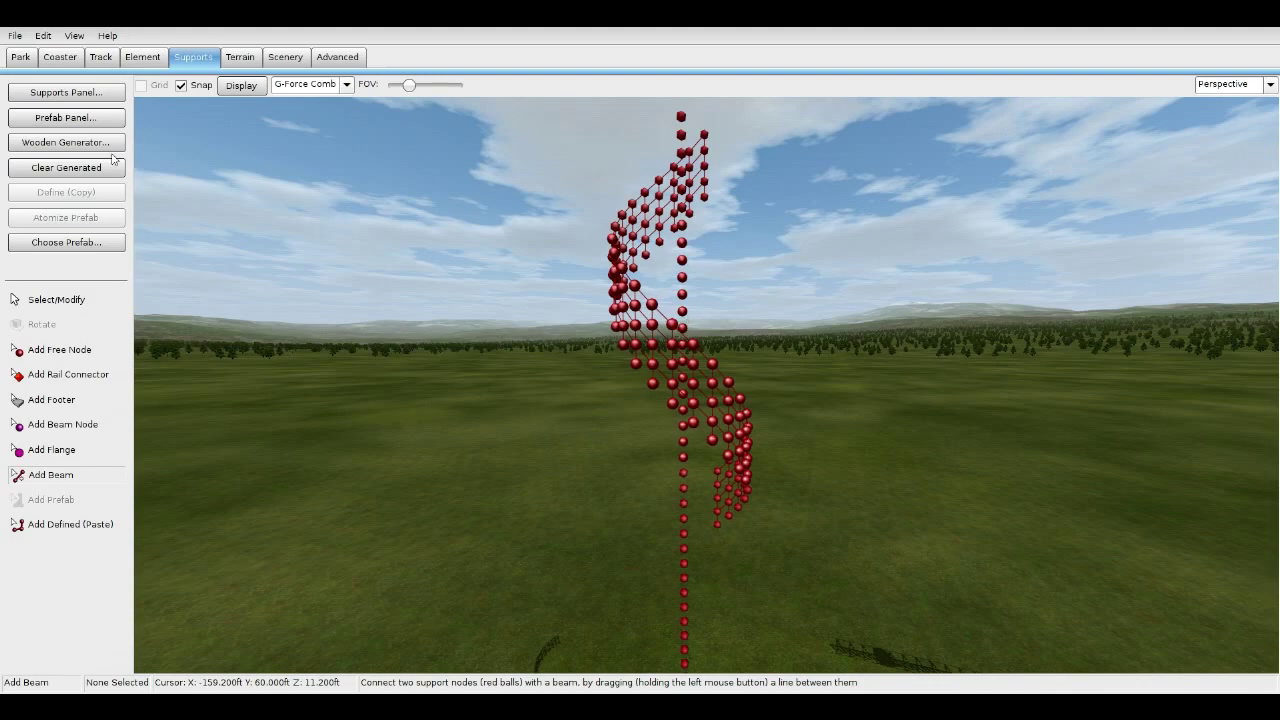
Freeze the stairs coaster, inspect the rendered grid of helical and vertical beams, and unfreeze it.
{"action": "left_click", "coordinate": [79, 59]}
{"action": "left_click", "coordinate": [60, 335]}
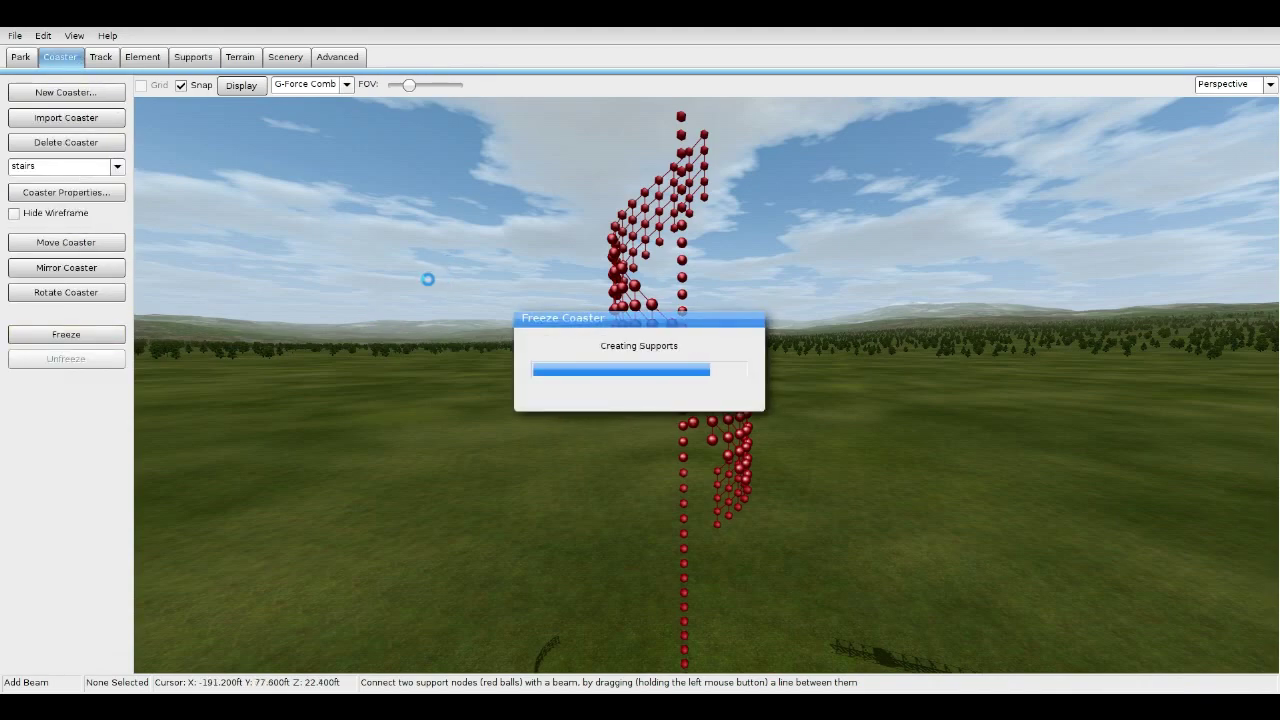
{"action": "key", "text": "w"}
{"action": "right_click_drag", "start_coordinate": [434, 288], "coordinate": [408, 290]}
{"action": "key", "text": "s"}
{"action": "key", "text": "w"}
{"action": "left_click", "coordinate": [66, 359]}
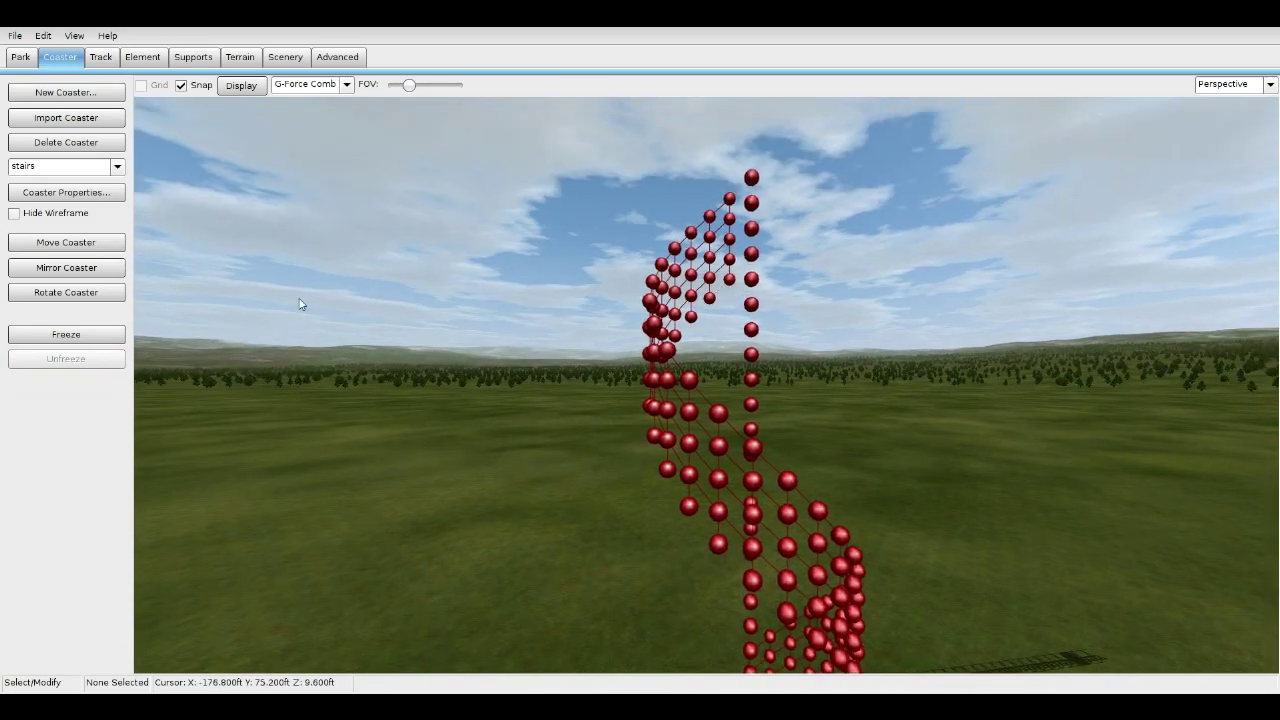
Change the support beam type to Custom Box Beam with a profile width of 0.8 ft and height of 0.2 ft.
{"action": "left_click", "coordinate": [200, 60]}
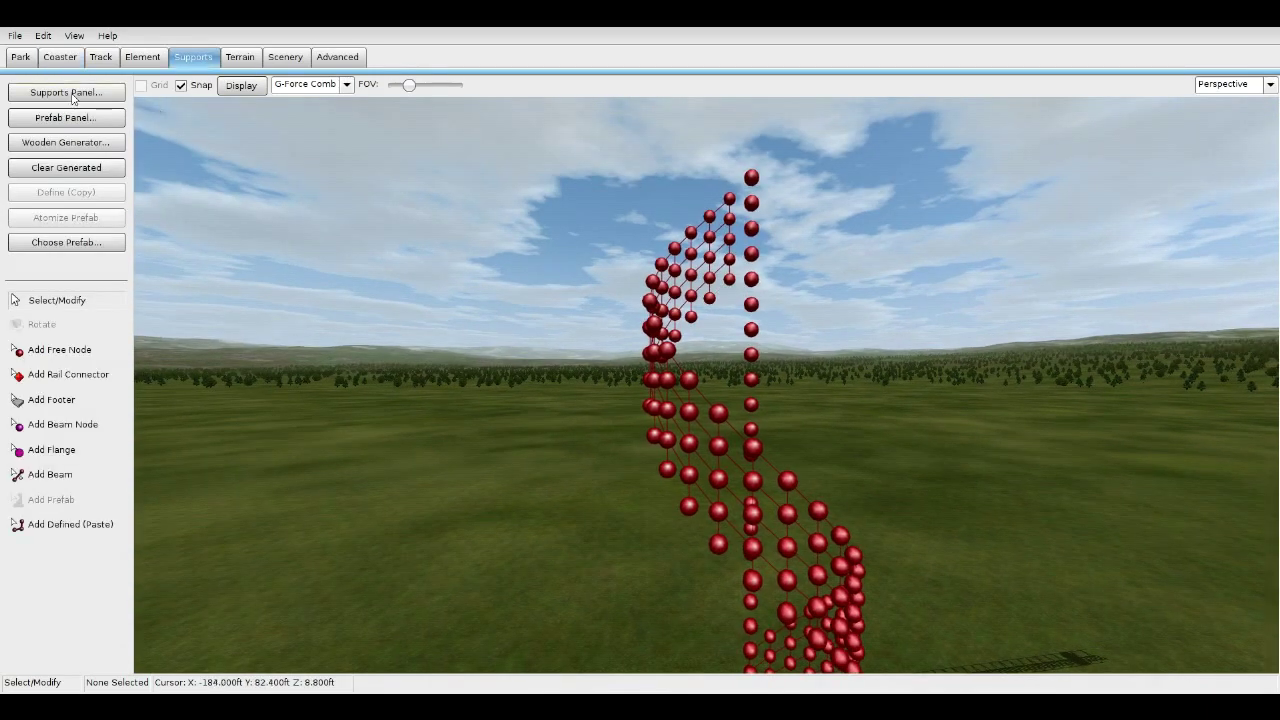
{"action": "left_click", "coordinate": [66, 92]}
{"action": "left_click", "coordinate": [837, 180]}
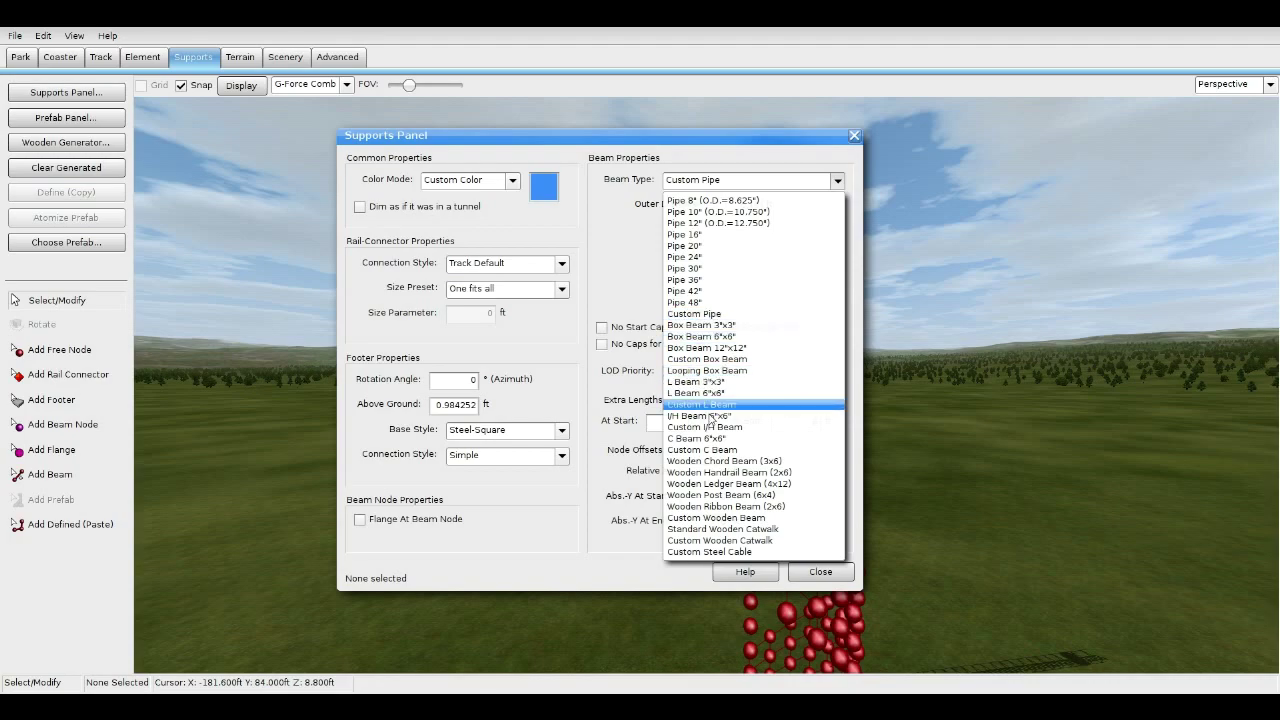
{"action": "left_click", "coordinate": [747, 359]}
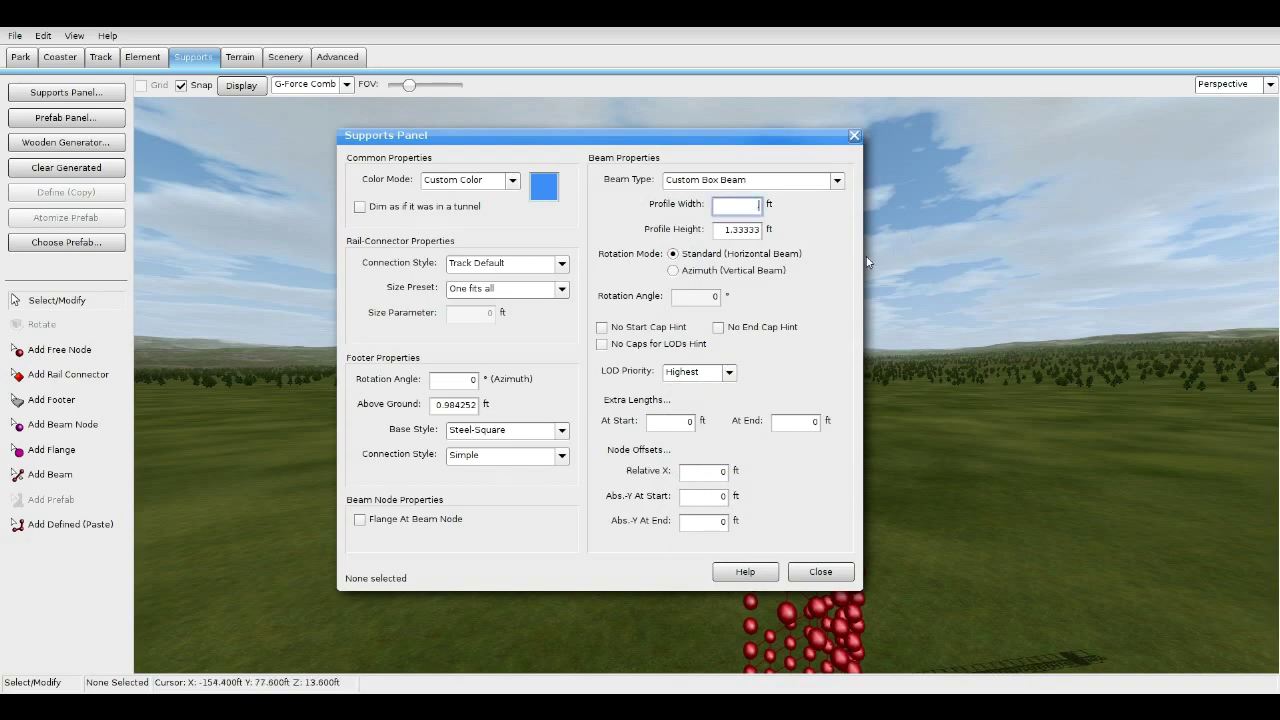
{"action": "left_click_drag", "start_coordinate": [721, 232], "coordinate": [806, 239]}
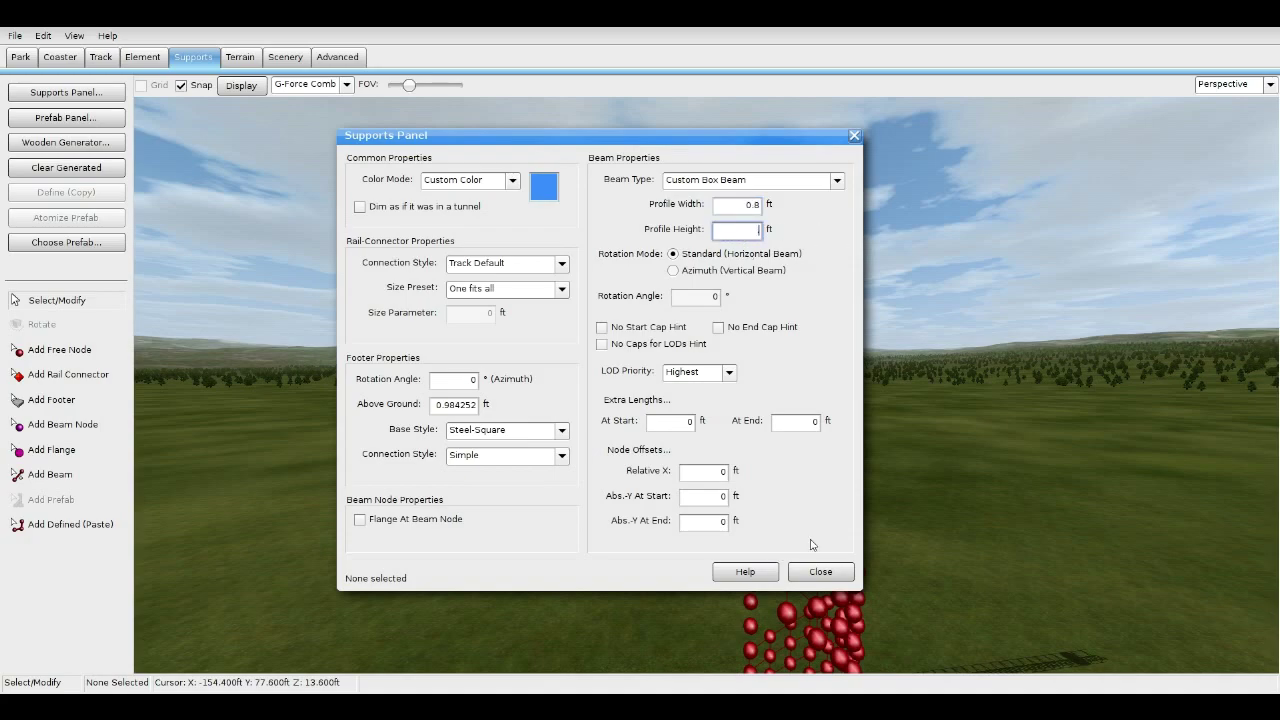
{"action": "left_click", "coordinate": [804, 577]}
Start Add Beam and give new box beams an extra length of 0.2 ft at the start.
{"action": "left_click", "coordinate": [70, 475]}
{"action": "mouse_move", "coordinate": [605, 407]}
{"action": "right_mouse_down"}
{"action": "mouse_move", "coordinate": [605, 300]}
{"action": "mouse_move", "coordinate": [605, 407]}
{"action": "right_mouse_up"}
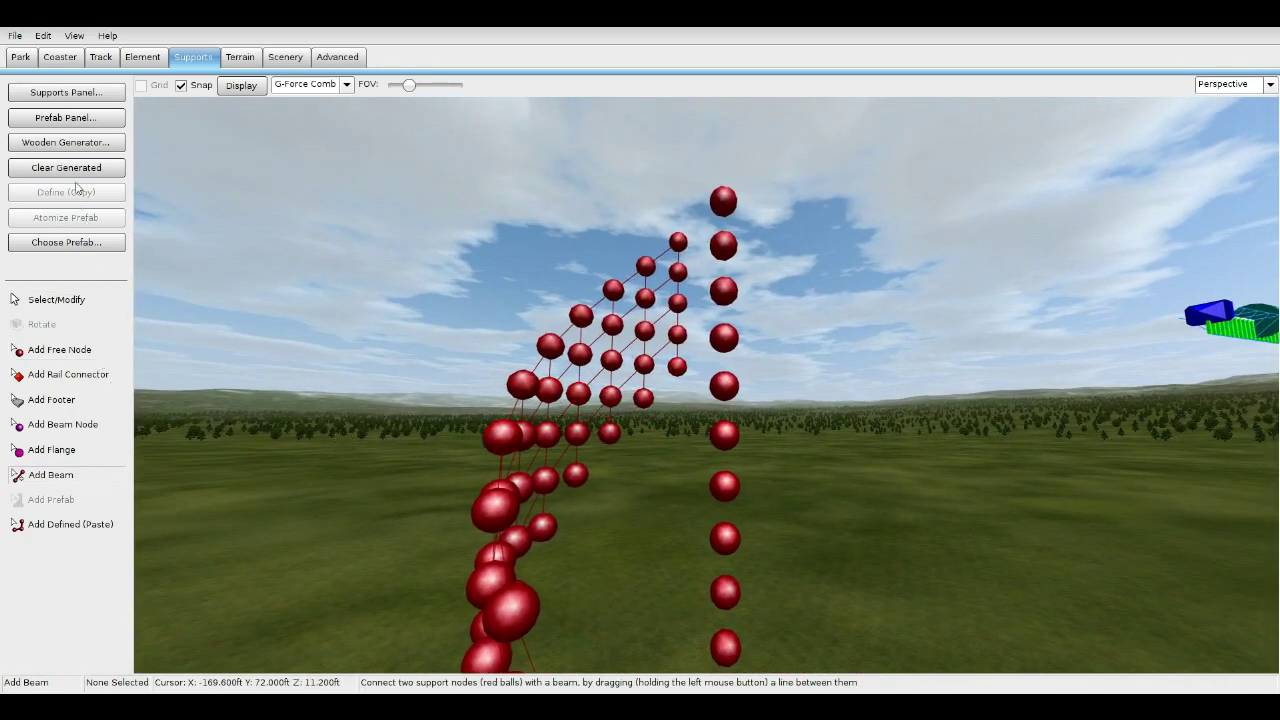
{"action": "left_click", "coordinate": [66, 92]}
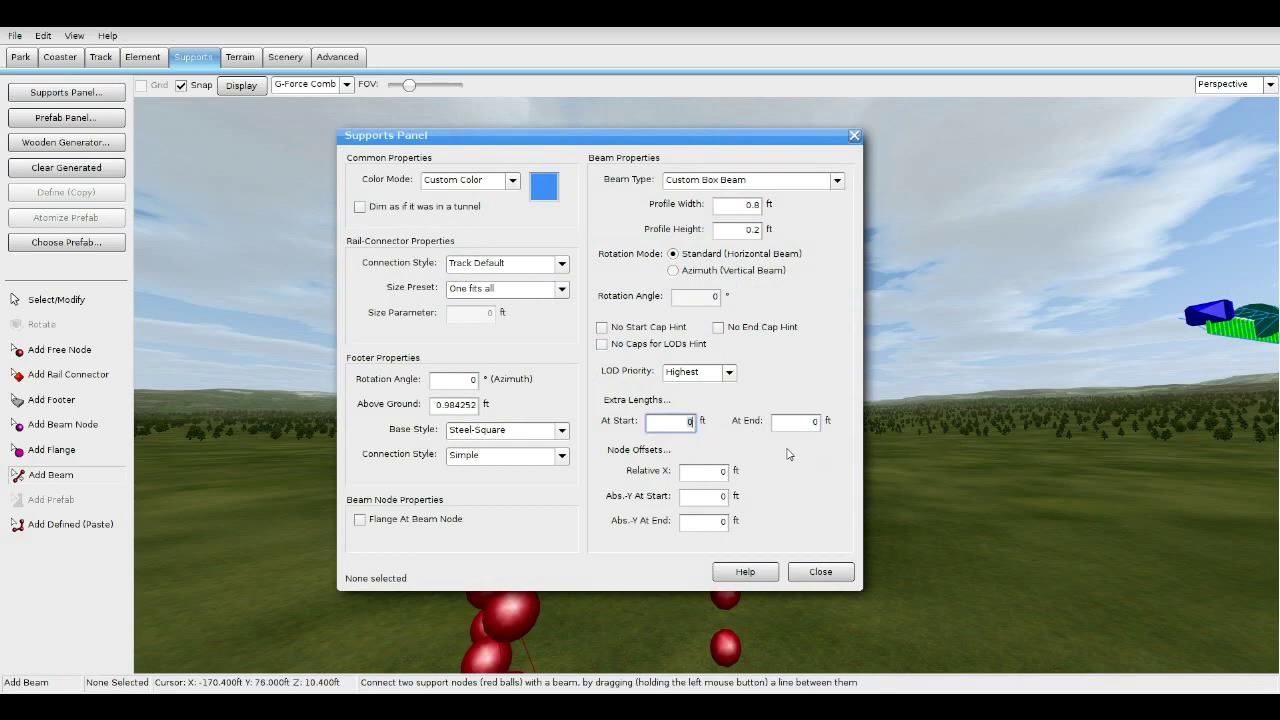
{"action": "left_click", "coordinate": [797, 576]}
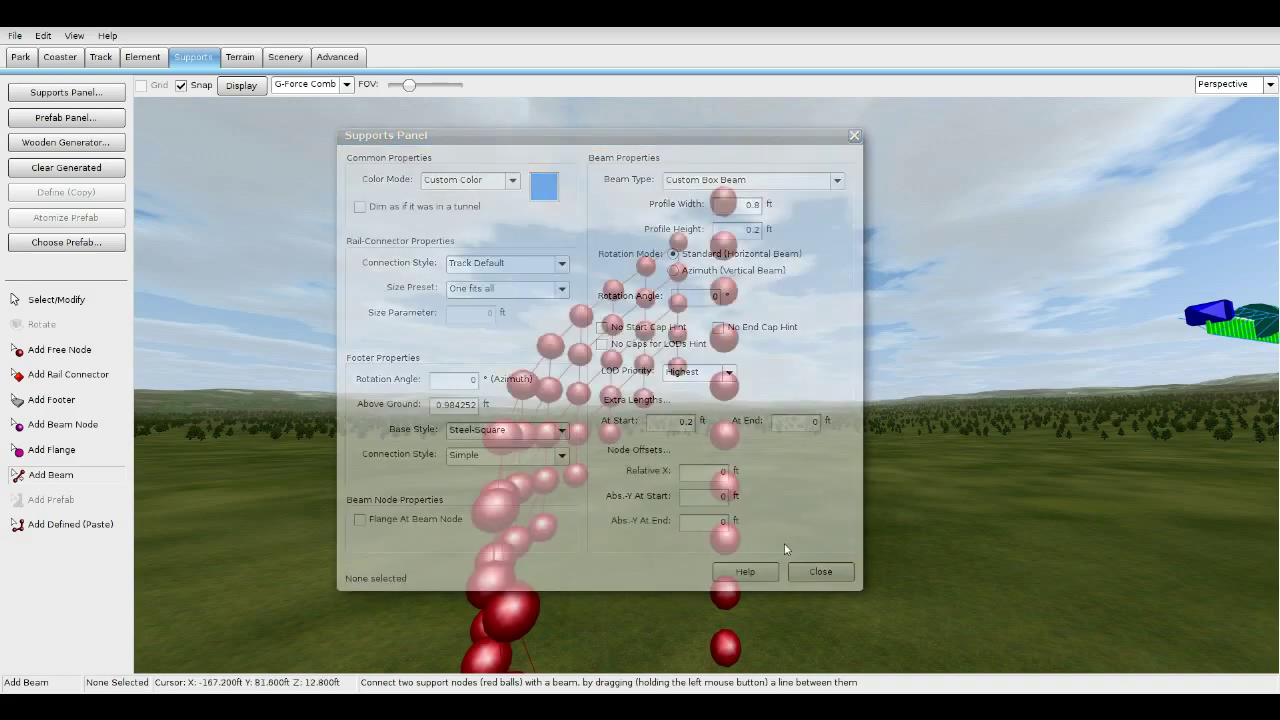
Try box beams as steps by connecting the upper spiral's lowest outer nodes to the central column nodes.
{"action": "left_click_drag", "start_coordinate": [678, 366], "coordinate": [725, 386]}
{"action": "scroll", "coordinate": [611, 360], "scroll_direction": "down", "scroll_amount": 3}
{"action": "scroll", "coordinate": [645, 366], "scroll_direction": "up", "scroll_amount": 4}
{"action": "right_click_drag", "start_coordinate": [645, 366], "coordinate": [522, 397]}
{"action": "scroll", "coordinate": [522, 397], "scroll_direction": "down", "scroll_amount": 2}
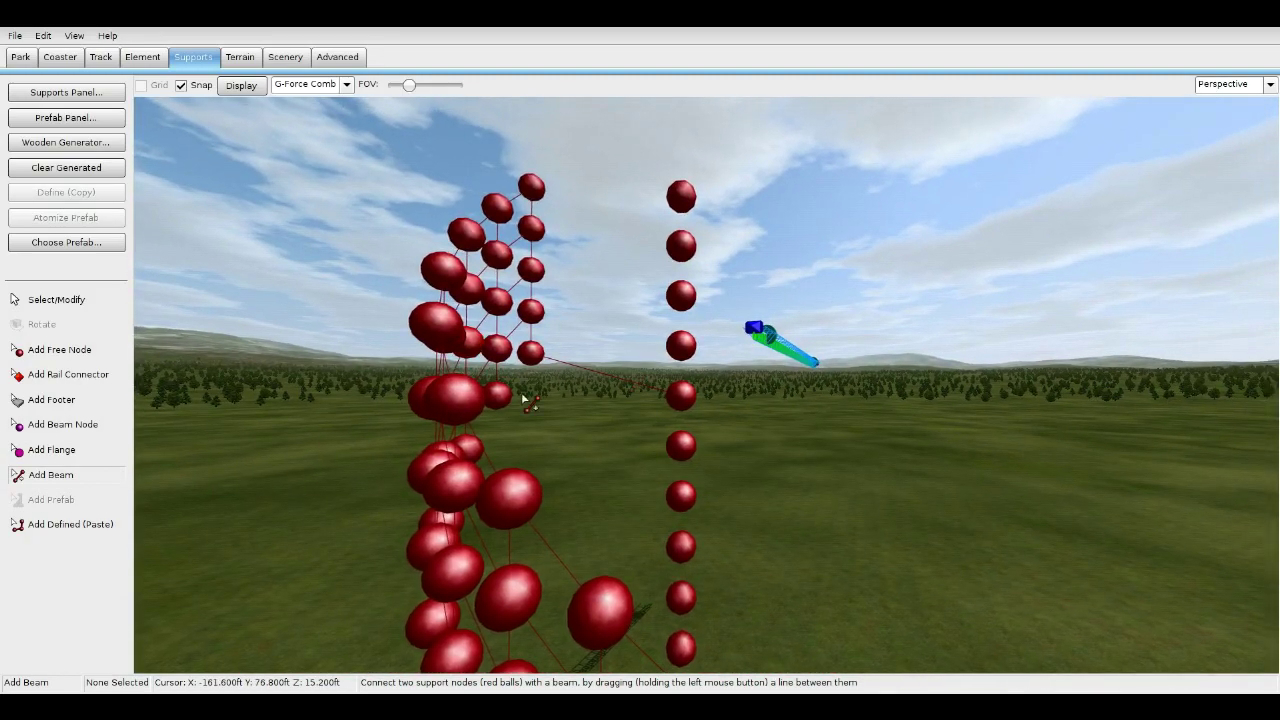
{"action": "left_click_drag", "start_coordinate": [503, 398], "coordinate": [686, 404]}
{"action": "left_click_drag", "start_coordinate": [531, 355], "coordinate": [671, 339]}
Freeze the stairs coaster, inspect the rendered trial steps from several angles, and unfreeze it.
{"action": "left_click", "coordinate": [76, 60]}
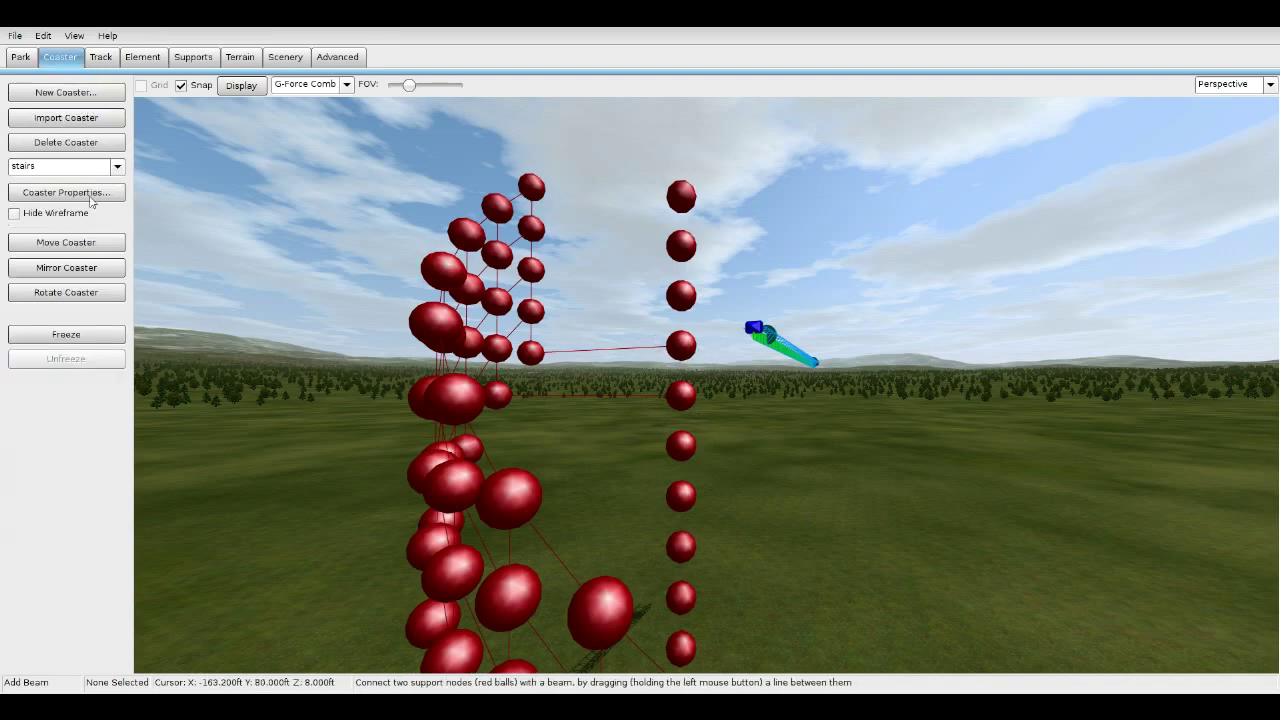
{"action": "left_click", "coordinate": [65, 339]}
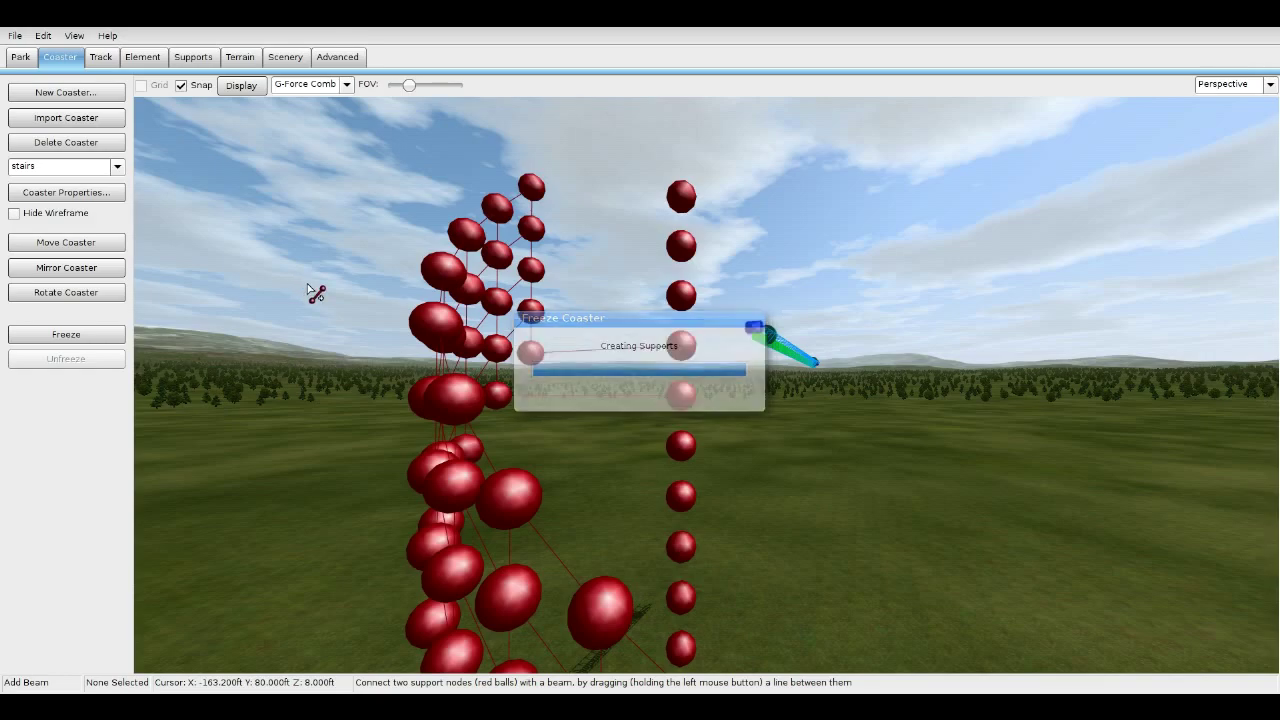
{"action": "key", "text": "w"}
{"action": "right_click_drag", "start_coordinate": [361, 278], "coordinate": [362, 406]}
{"action": "key", "text": "s"}
{"action": "key", "text": "w"}
{"action": "scroll", "coordinate": [706, 385], "scroll_direction": "down", "scroll_amount": 10}
{"action": "right_click_drag", "start_coordinate": [706, 385], "coordinate": [440, 290]}
{"action": "key", "text": "w"}
{"action": "key", "text": "s"}
{"action": "left_click", "coordinate": [86, 361]}
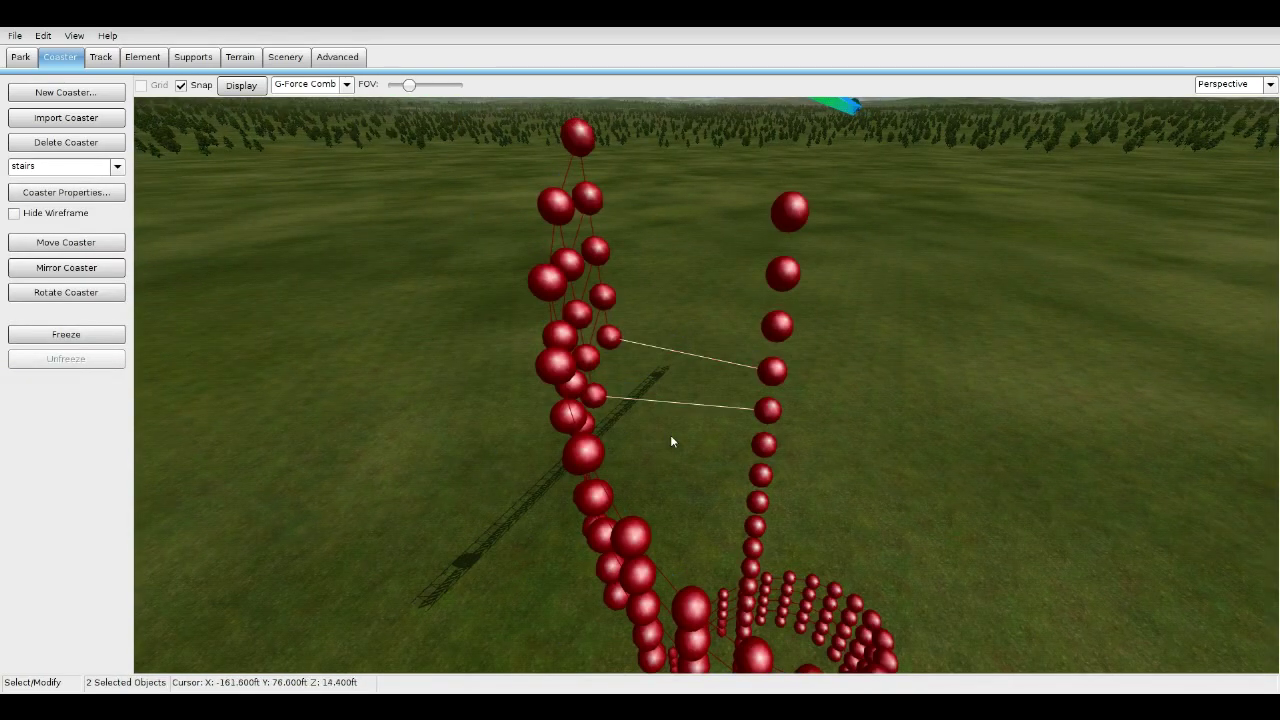
Delete the two trial step beams and set the custom support color to a neutral dark grey (R 104, G 104).
{"action": "left_click", "coordinate": [195, 57]}
{"action": "left_click", "coordinate": [78, 94]}
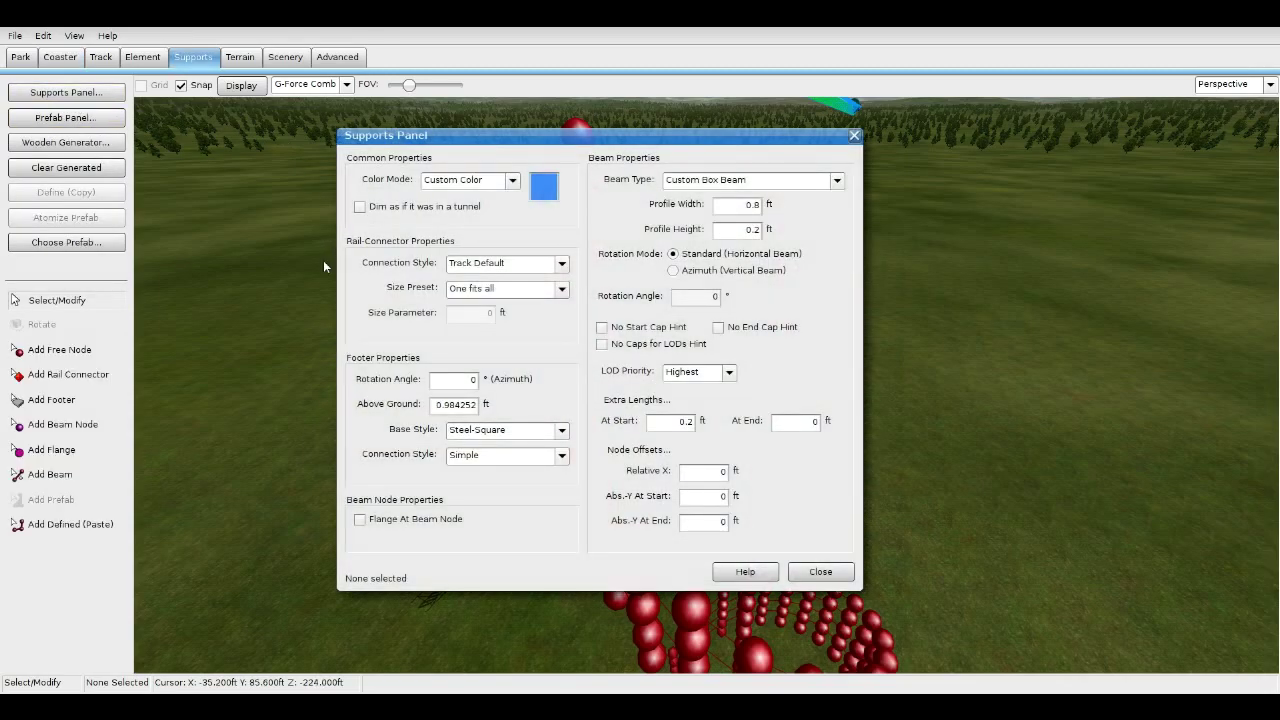
{"action": "left_click", "coordinate": [50, 474]}
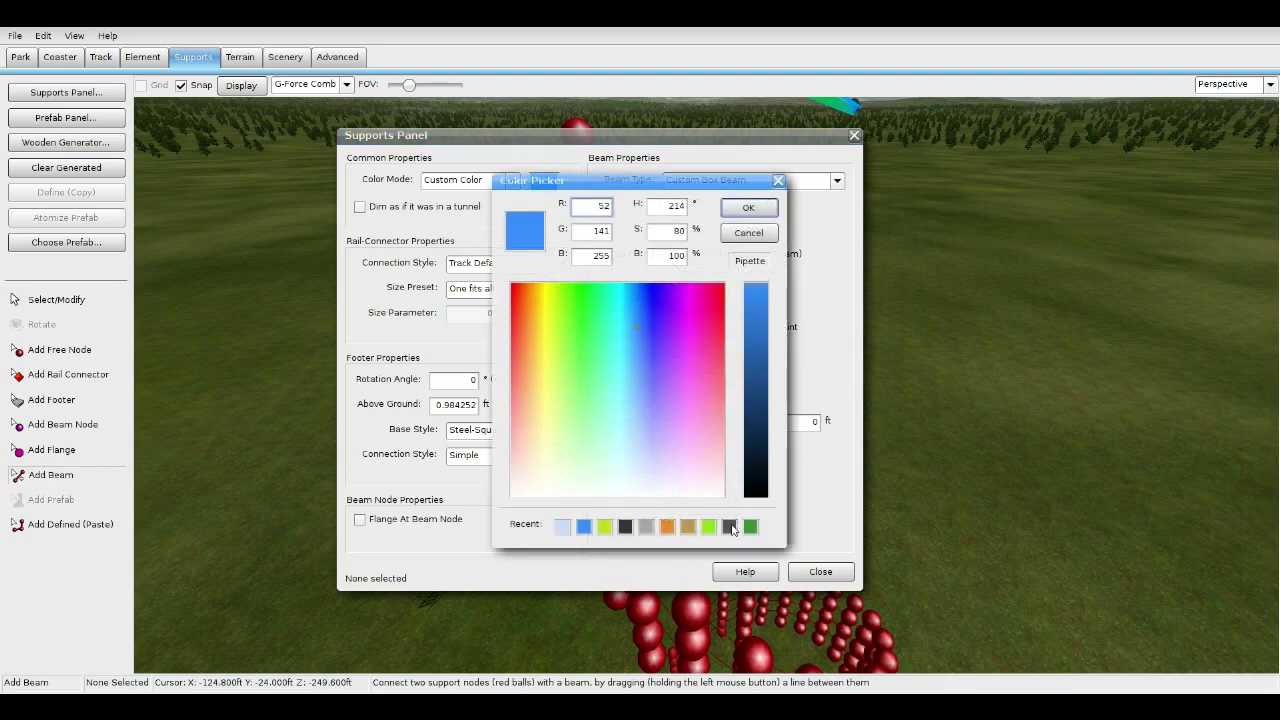
{"action": "left_click", "coordinate": [729, 527]}
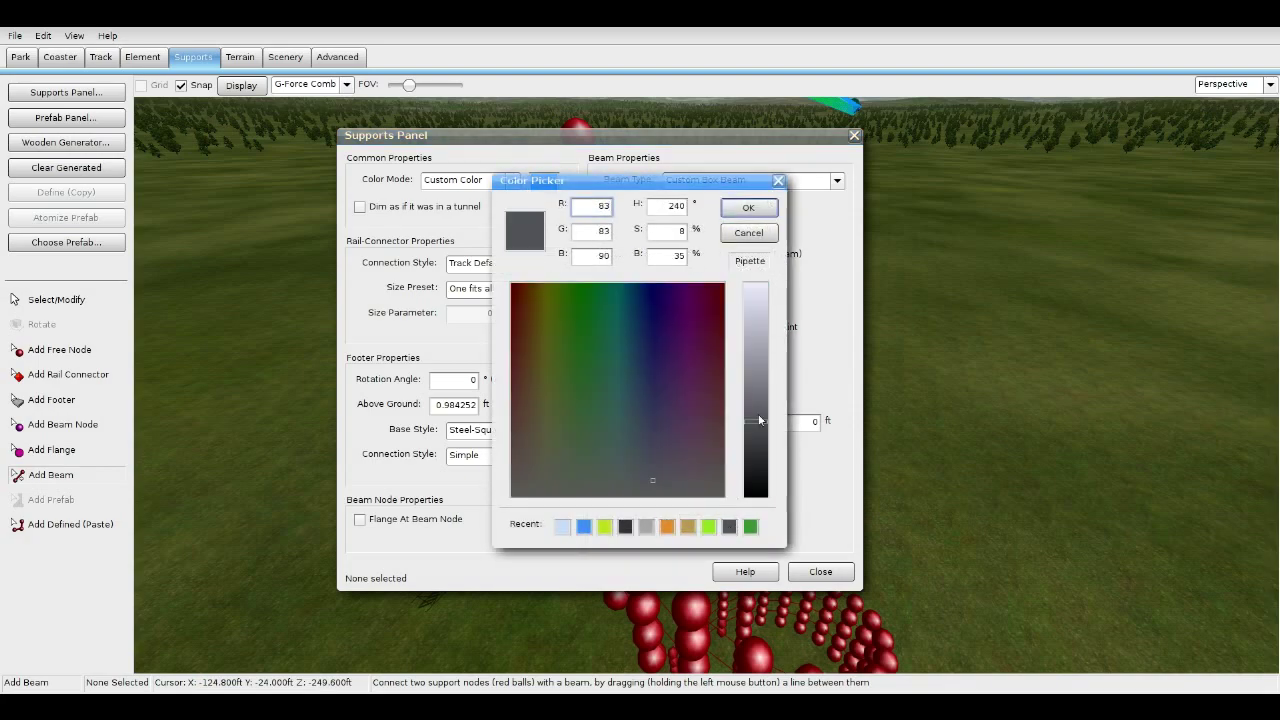
{"action": "left_click_drag", "start_coordinate": [759, 421], "coordinate": [761, 411]}
{"action": "left_click", "coordinate": [748, 207]}
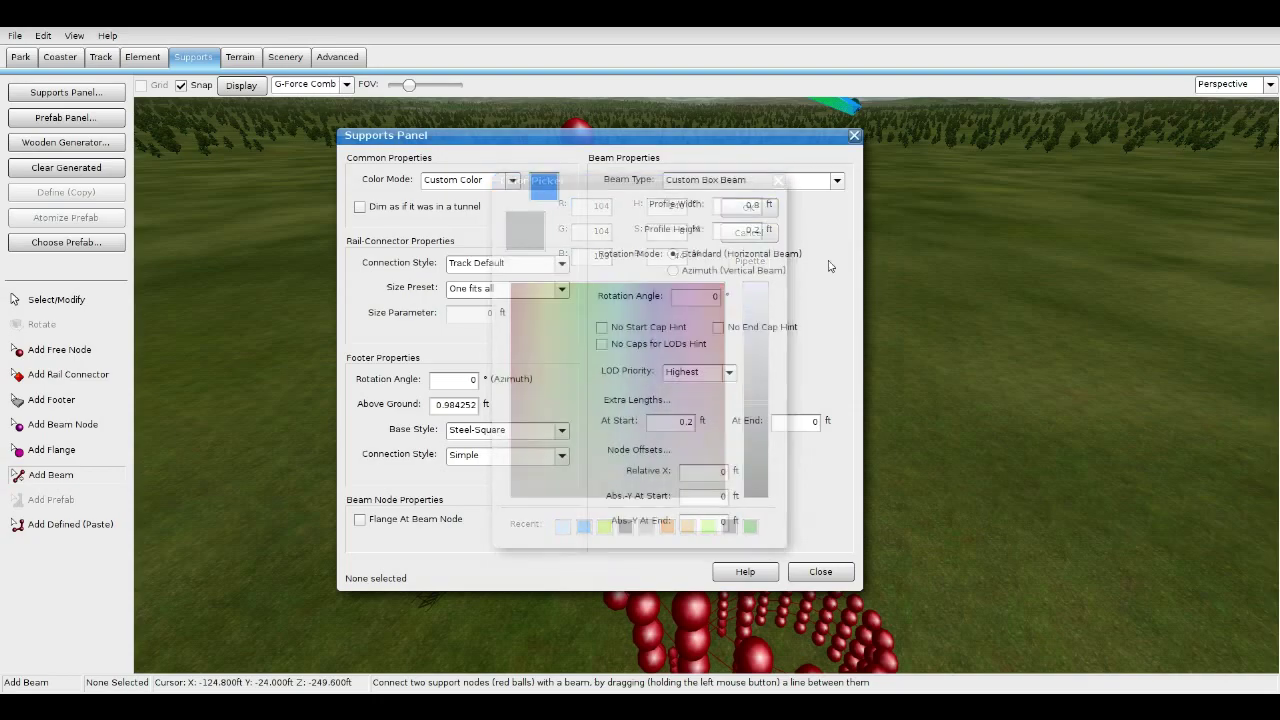
{"action": "left_click", "coordinate": [820, 572]}
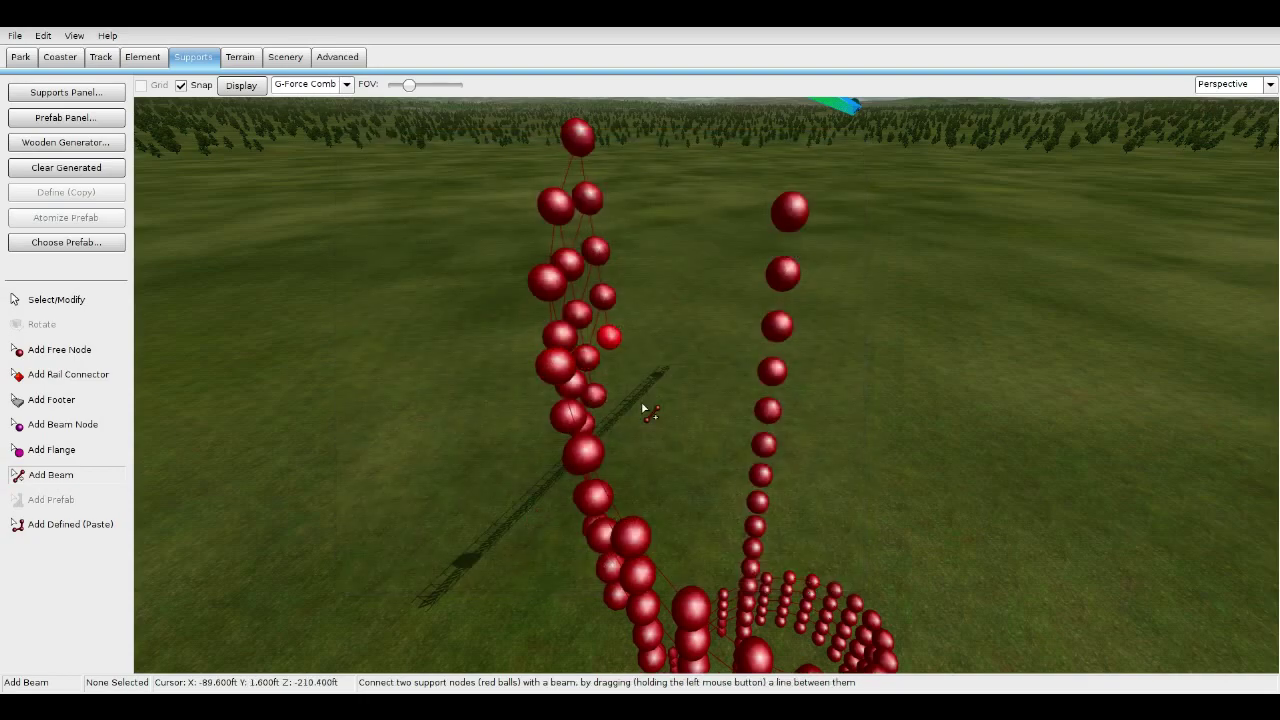
Add three grey box beams as steps from the lowest outer nodes at the spiral's upper end to the central column.
{"action": "right_click_drag", "start_coordinate": [554, 400], "coordinate": [549, 423]}
{"action": "left_click_drag", "start_coordinate": [557, 494], "coordinate": [748, 516]}
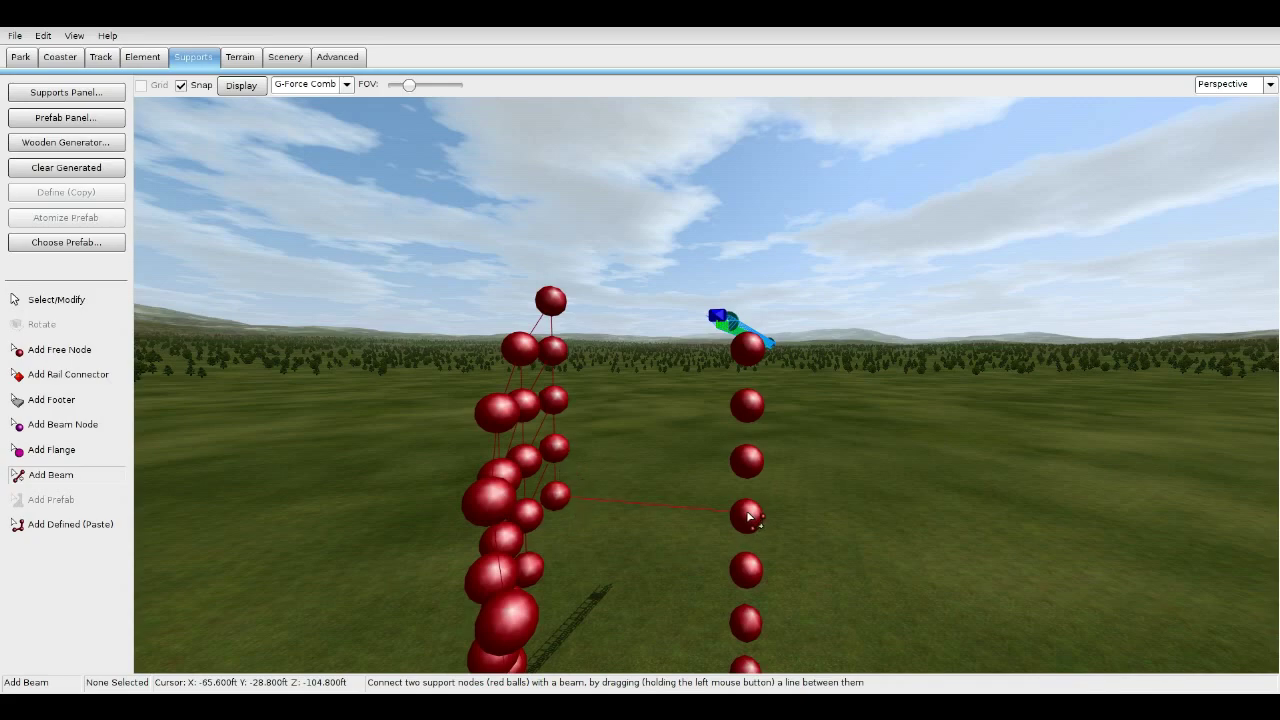
{"action": "mouse_move", "coordinate": [748, 516]}
{"action": "right_mouse_down"}
{"action": "mouse_move", "coordinate": [741, 612]}
{"action": "mouse_move", "coordinate": [738, 520]}
{"action": "mouse_move", "coordinate": [725, 518]}
{"action": "right_mouse_up"}
{"action": "left_click_drag", "start_coordinate": [588, 383], "coordinate": [727, 372]}
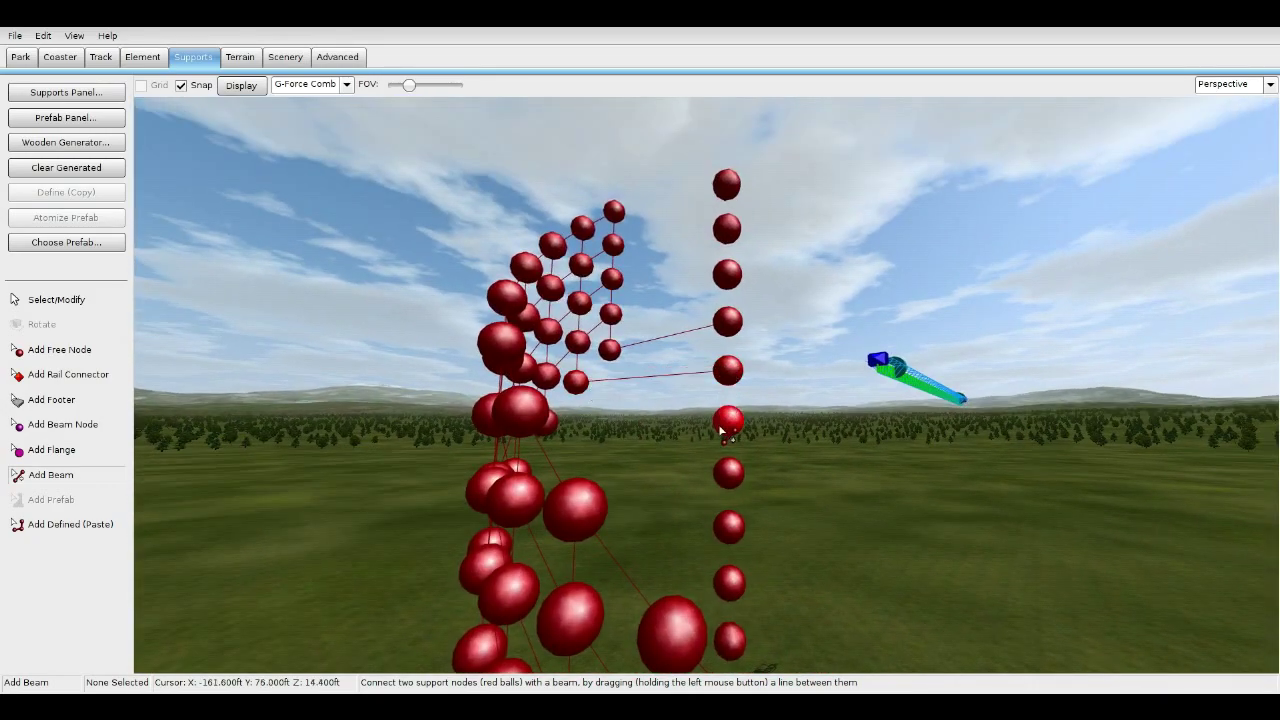
{"action": "right_click_drag", "start_coordinate": [727, 421], "coordinate": [394, 400]}
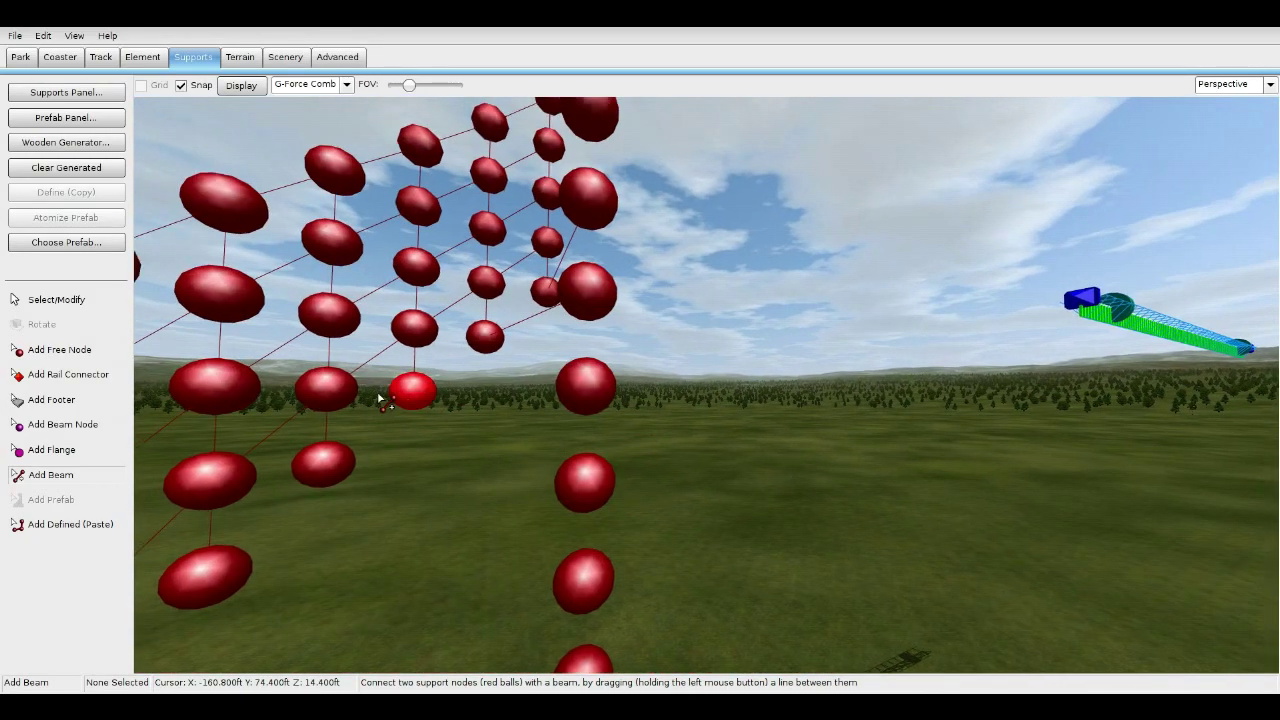
{"action": "left_click", "coordinate": [66, 92]}
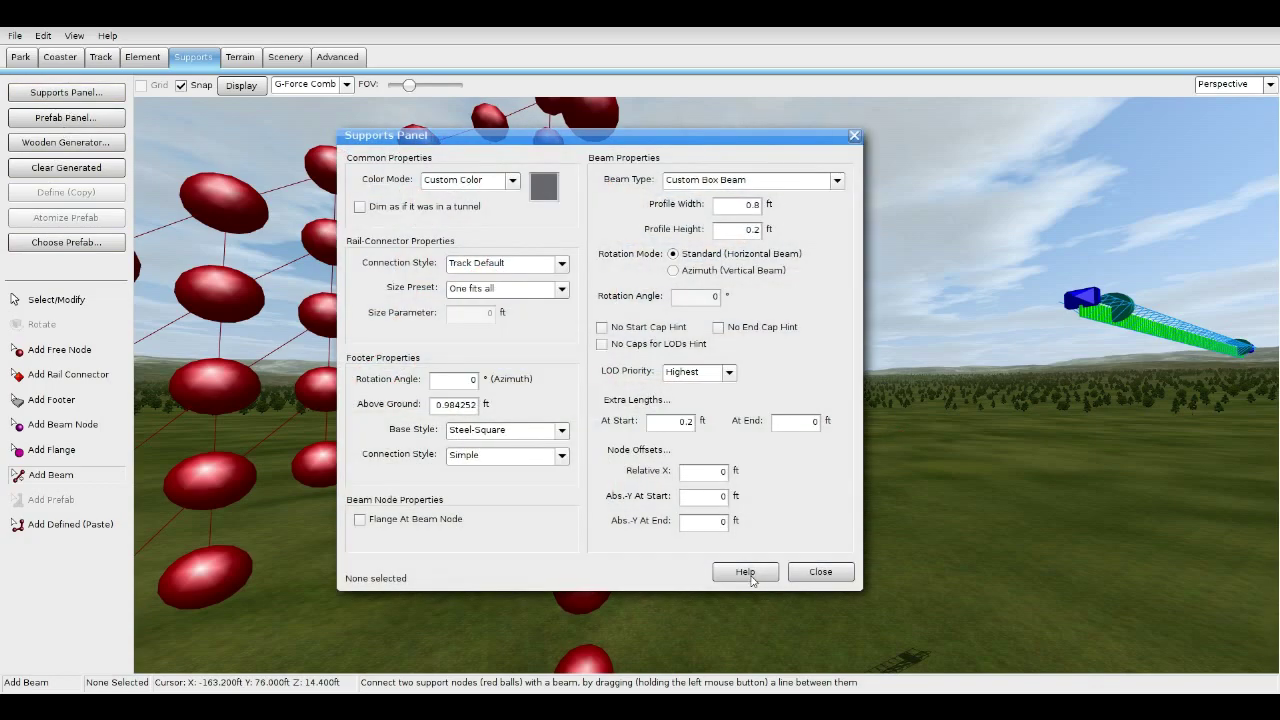
{"action": "left_click", "coordinate": [813, 580]}
{"action": "scroll", "coordinate": [700, 510], "scroll_direction": "down", "scroll_amount": 5}
{"action": "left_click_drag", "start_coordinate": [541, 396], "coordinate": [646, 396]}
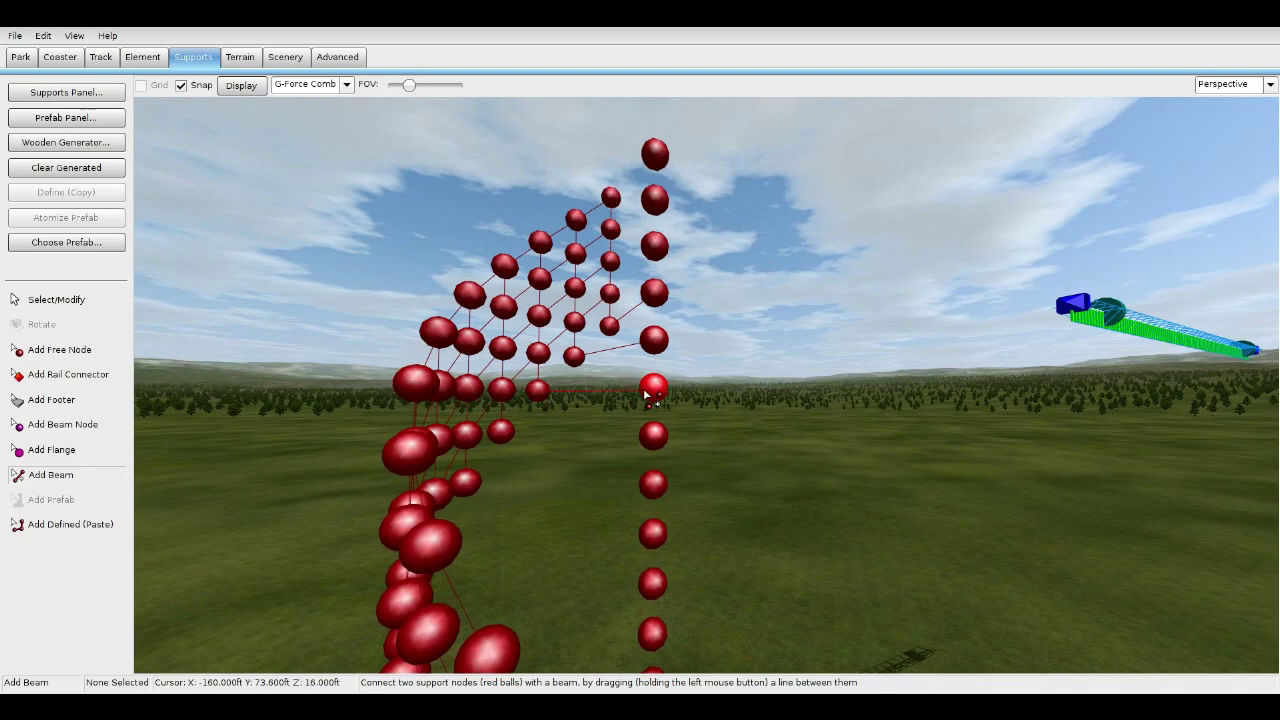
Connect the remaining lowest outer nodes down the spiral to the central column with step beams.
{"action": "middle_click_drag", "start_coordinate": [634, 480], "coordinate": [822, 322]}
{"action": "left_click_drag", "start_coordinate": [565, 296], "coordinate": [793, 306]}
{"action": "scroll", "coordinate": [793, 306], "scroll_direction": "down", "scroll_amount": 5}
{"action": "middle_click_drag", "start_coordinate": [774, 296], "coordinate": [726, 295]}
{"action": "left_click_drag", "start_coordinate": [634, 411], "coordinate": [729, 449]}
{"action": "scroll", "coordinate": [729, 449], "scroll_direction": "up", "scroll_amount": 5}
{"action": "left_click_drag", "start_coordinate": [537, 510], "coordinate": [763, 535]}
{"action": "left_click_drag", "start_coordinate": [586, 458], "coordinate": [817, 474]}
{"action": "middle_click_drag", "start_coordinate": [817, 474], "coordinate": [765, 495]}
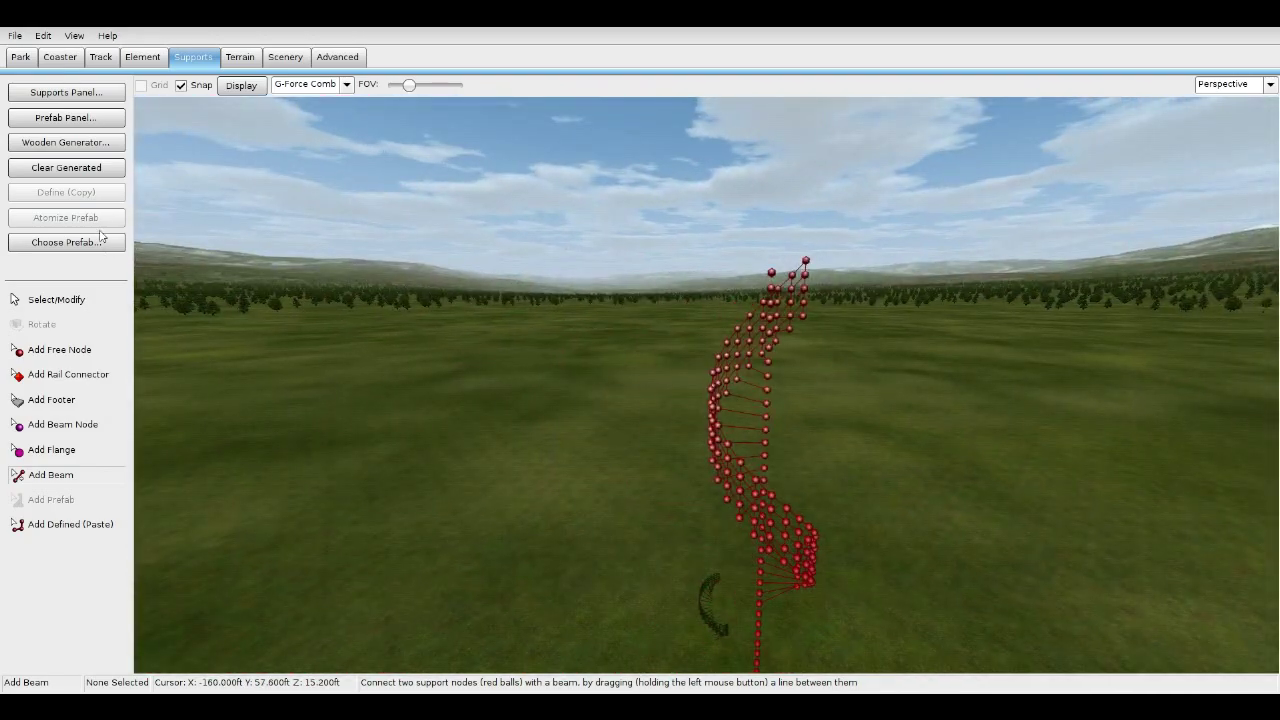
Freeze the stairs coaster, inspect the rendered steps, and unfreeze it.
{"action": "left_click", "coordinate": [75, 60]}
{"action": "left_click", "coordinate": [75, 336]}
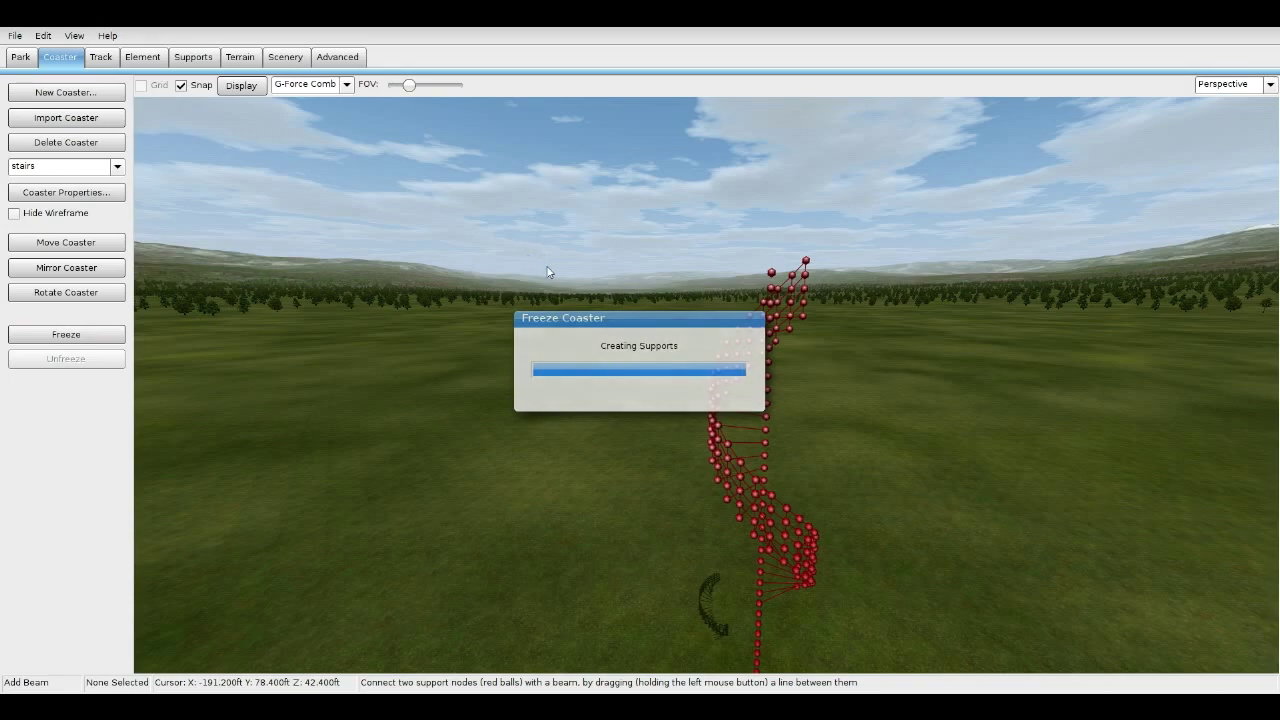
{"action": "scroll", "coordinate": [640, 400], "scroll_direction": "up", "scroll_amount": 5}
{"action": "middle_click_drag", "start_coordinate": [640, 400], "coordinate": [720, 500]}
{"action": "scroll", "coordinate": [706, 385], "scroll_direction": "up", "scroll_amount": 3}
{"action": "middle_click_drag", "start_coordinate": [706, 385], "coordinate": [553, 275]}
{"action": "left_click", "coordinate": [59, 353]}
Start Add Beam and change the beam type to Custom Pipe with an outer diameter of 1 ft.
{"action": "right_click_drag", "start_coordinate": [430, 350], "coordinate": [434, 267]}
{"action": "left_click", "coordinate": [192, 57]}
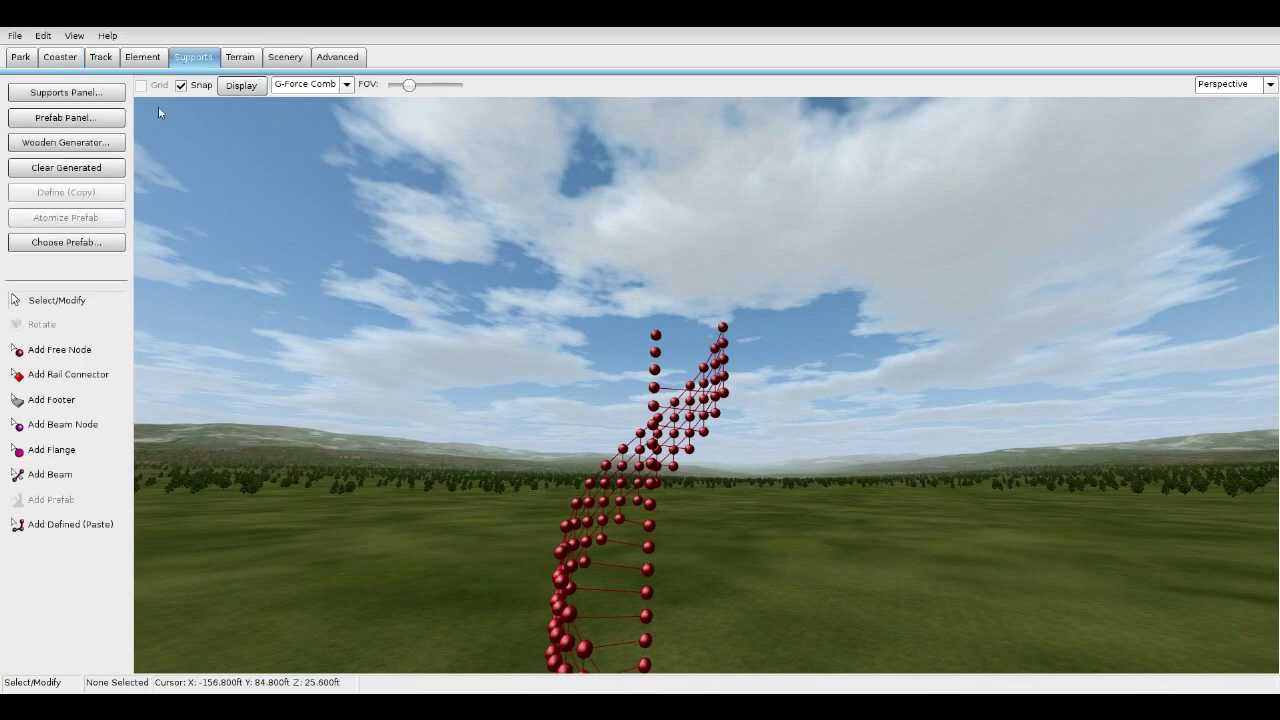
{"action": "left_click", "coordinate": [60, 478]}
{"action": "left_click", "coordinate": [66, 92]}
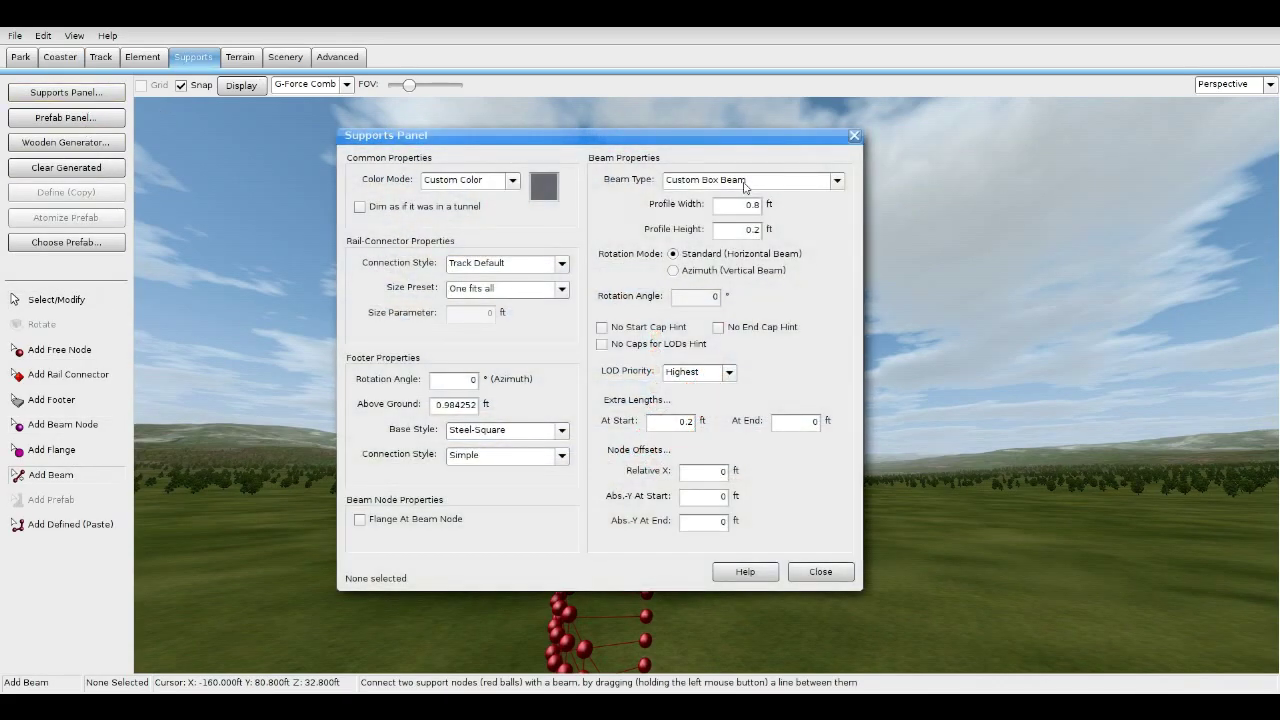
{"action": "left_click", "coordinate": [744, 181]}
{"action": "left_click", "coordinate": [700, 314]}
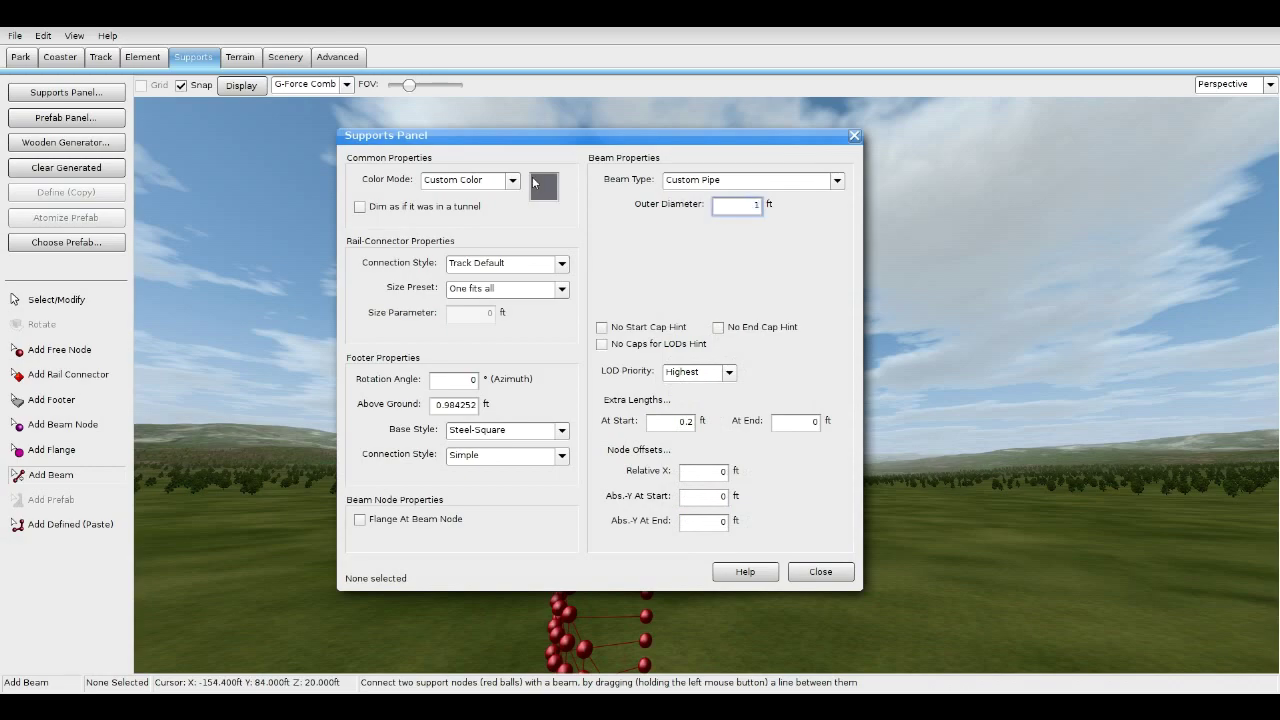
{"action": "left_click", "coordinate": [822, 572]}
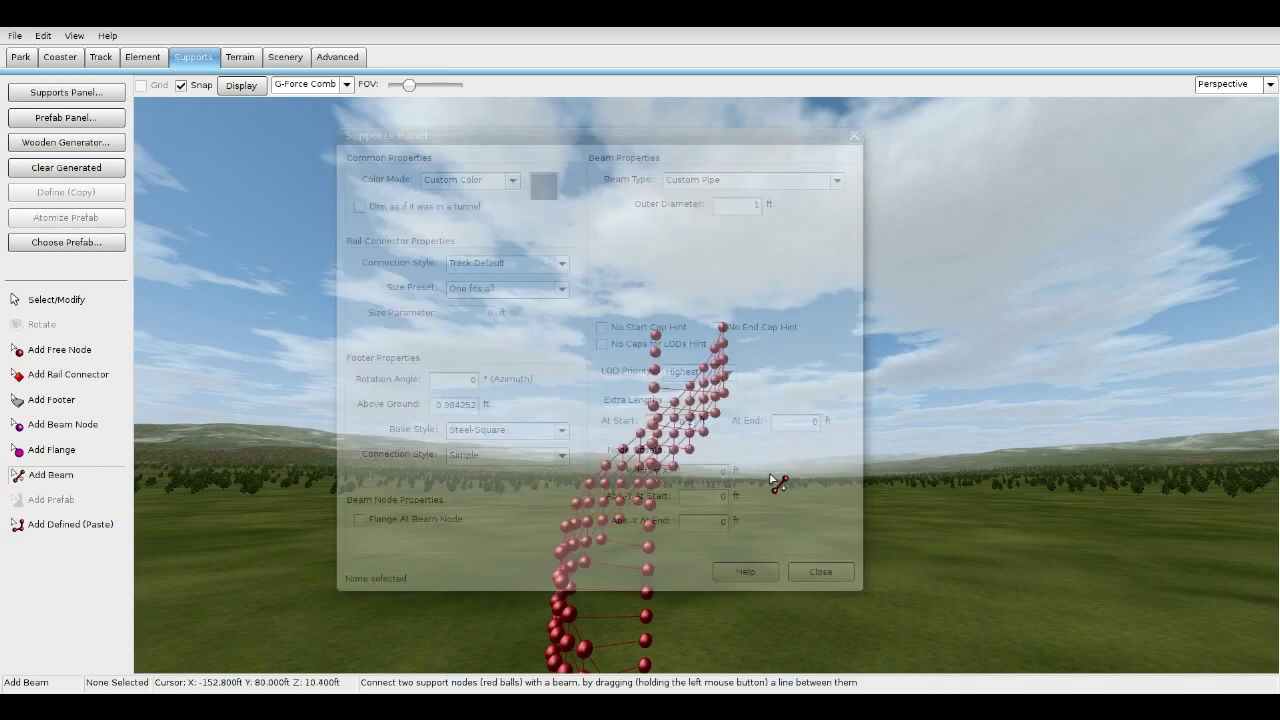
Connect the central column's nodes with vertical pipe beams along the height of the stairs.
{"action": "left_click_drag", "start_coordinate": [638, 342], "coordinate": [836, 422]}
{"action": "mouse_move", "coordinate": [836, 422]}
{"action": "right_mouse_down"}
{"action": "mouse_move", "coordinate": [836, 500]}
{"action": "mouse_move", "coordinate": [780, 580]}
{"action": "mouse_move", "coordinate": [740, 590]}
{"action": "mouse_move", "coordinate": [750, 540]}
{"action": "mouse_move", "coordinate": [834, 430]}
{"action": "right_mouse_up"}
{"action": "left_click_drag", "start_coordinate": [834, 430], "coordinate": [768, 360]}
{"action": "right_click_drag", "start_coordinate": [788, 383], "coordinate": [757, 400]}
{"action": "key", "text": "Escape"}
Select the surplus column nodes below the stairs and delete them.
{"action": "left_click_drag", "start_coordinate": [675, 355], "coordinate": [910, 650]}
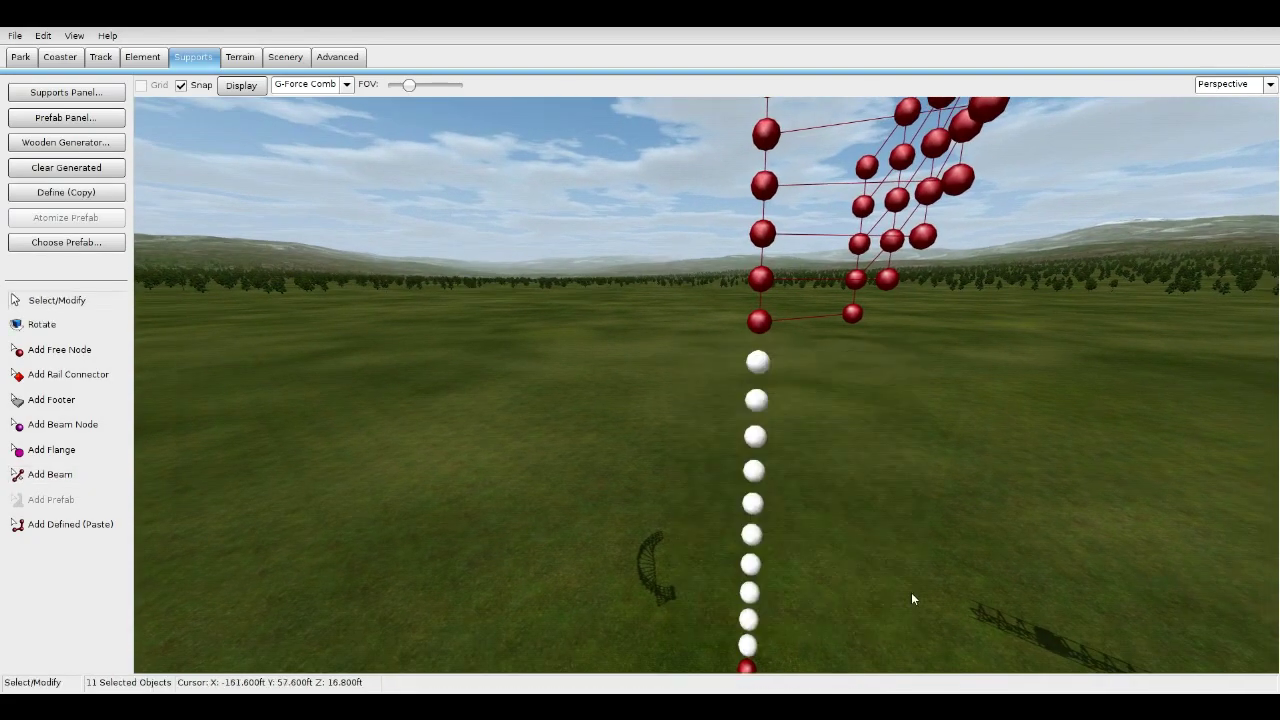
{"action": "right_click_drag", "start_coordinate": [911, 592], "coordinate": [855, 473]}
{"action": "left_click_drag", "start_coordinate": [645, 388], "coordinate": [802, 536], "text": "shift"}
{"action": "key", "text": "Delete"}
{"action": "right_click_drag", "start_coordinate": [825, 519], "coordinate": [770, 370]}
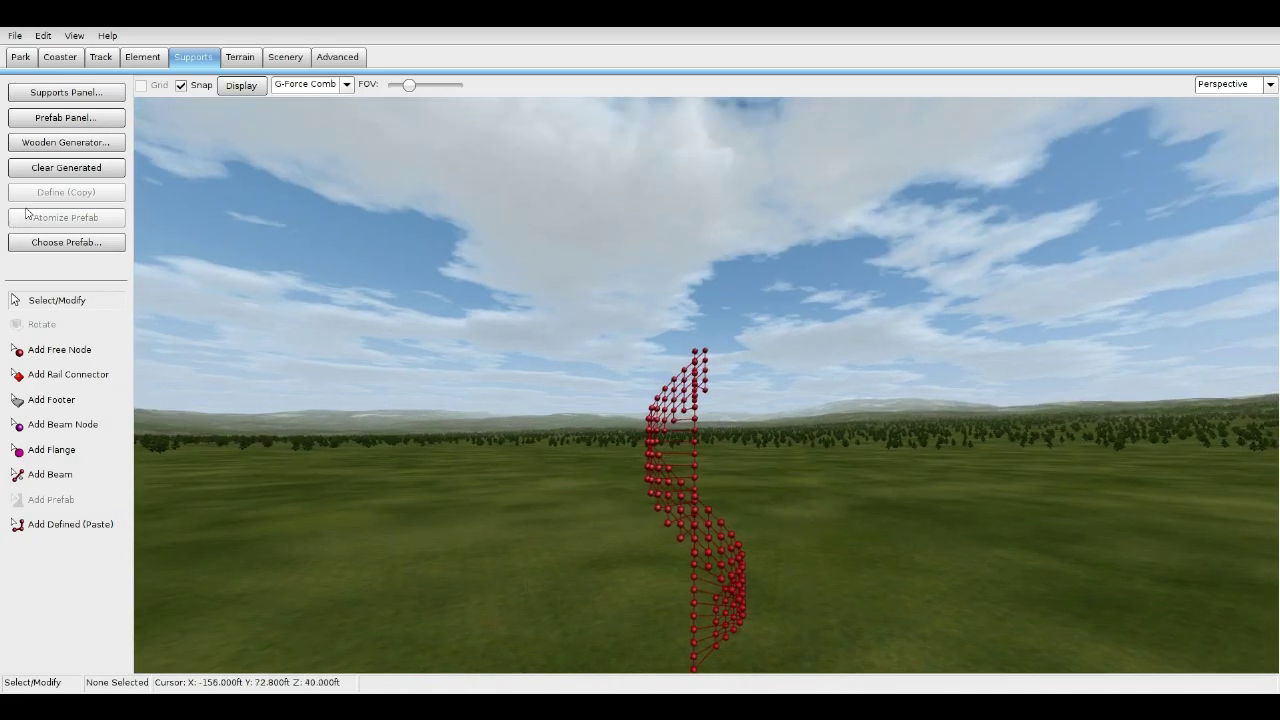
Freeze the stairs coaster, inspect the staircase with its central column, and unfreeze it.
{"action": "left_click", "coordinate": [59, 57]}
{"action": "left_click", "coordinate": [66, 334]}
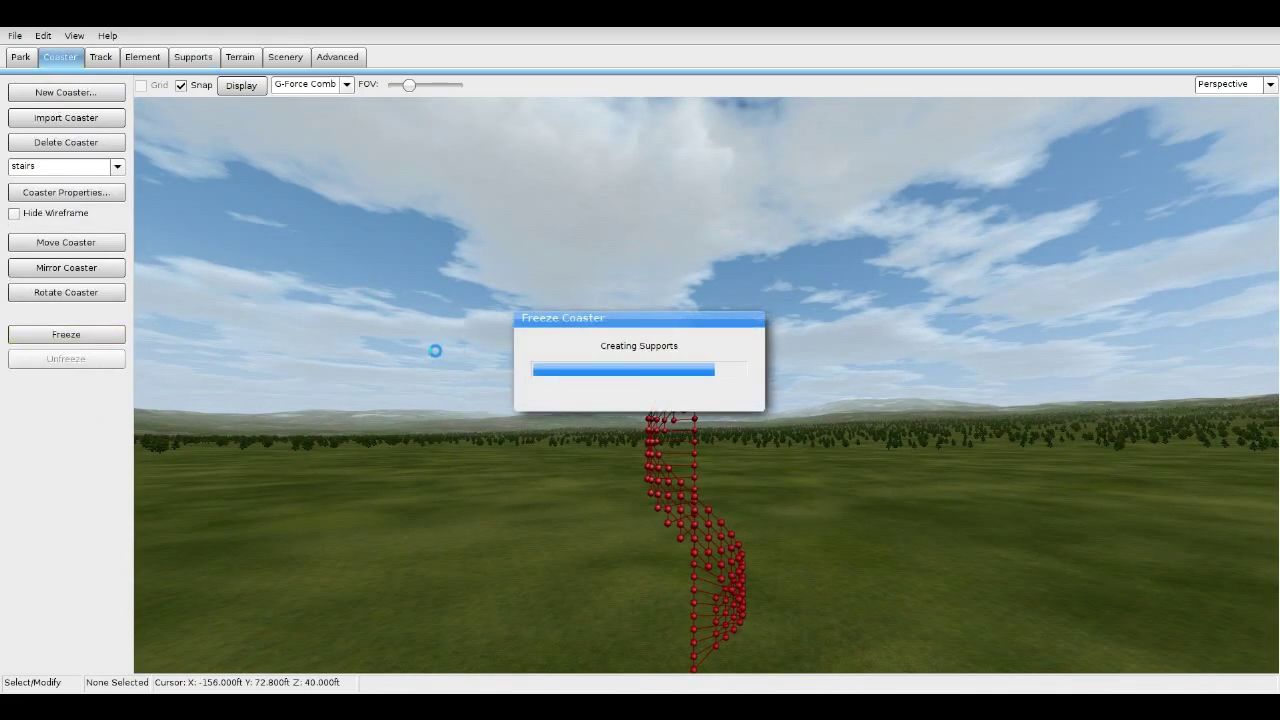
{"action": "right_click_drag", "start_coordinate": [443, 355], "coordinate": [455, 400]}
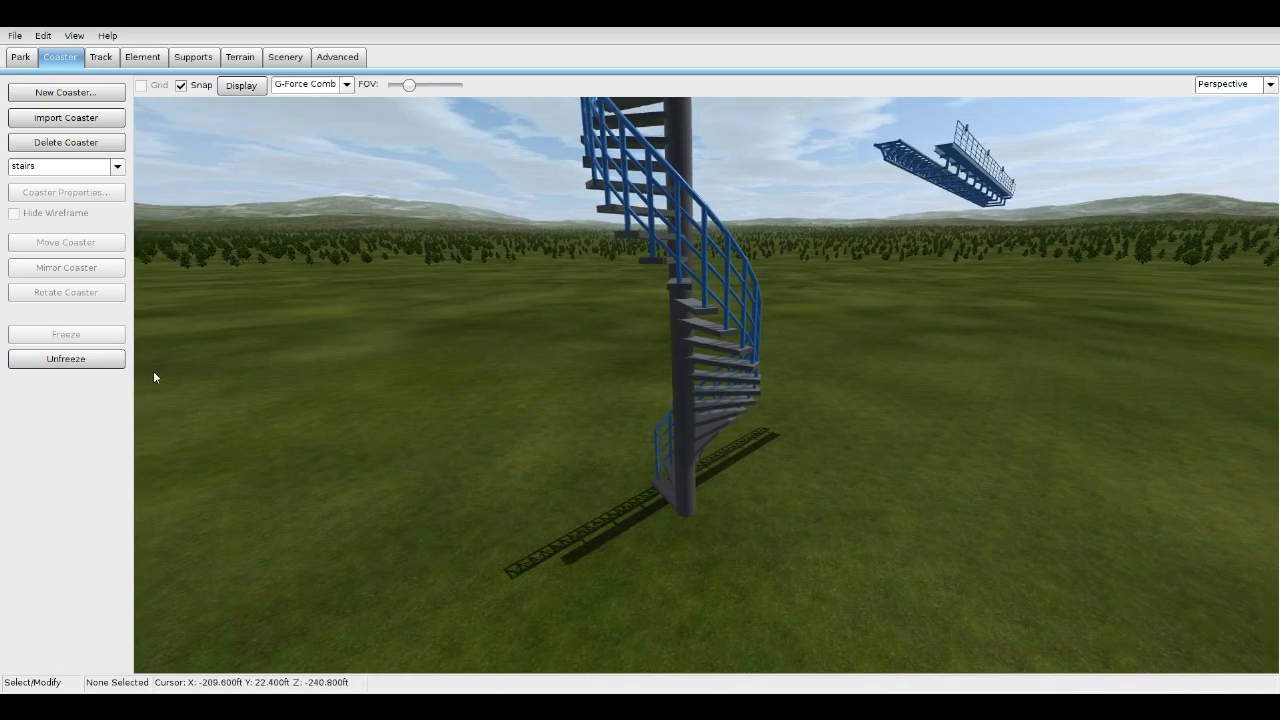
{"action": "left_click", "coordinate": [115, 361]}
Select the entire staircase and define it as a copy.
{"action": "right_click_drag", "start_coordinate": [420, 265], "coordinate": [404, 232]}
{"action": "left_click_drag", "start_coordinate": [439, 177], "coordinate": [930, 581]}
{"action": "left_click", "coordinate": [192, 56]}
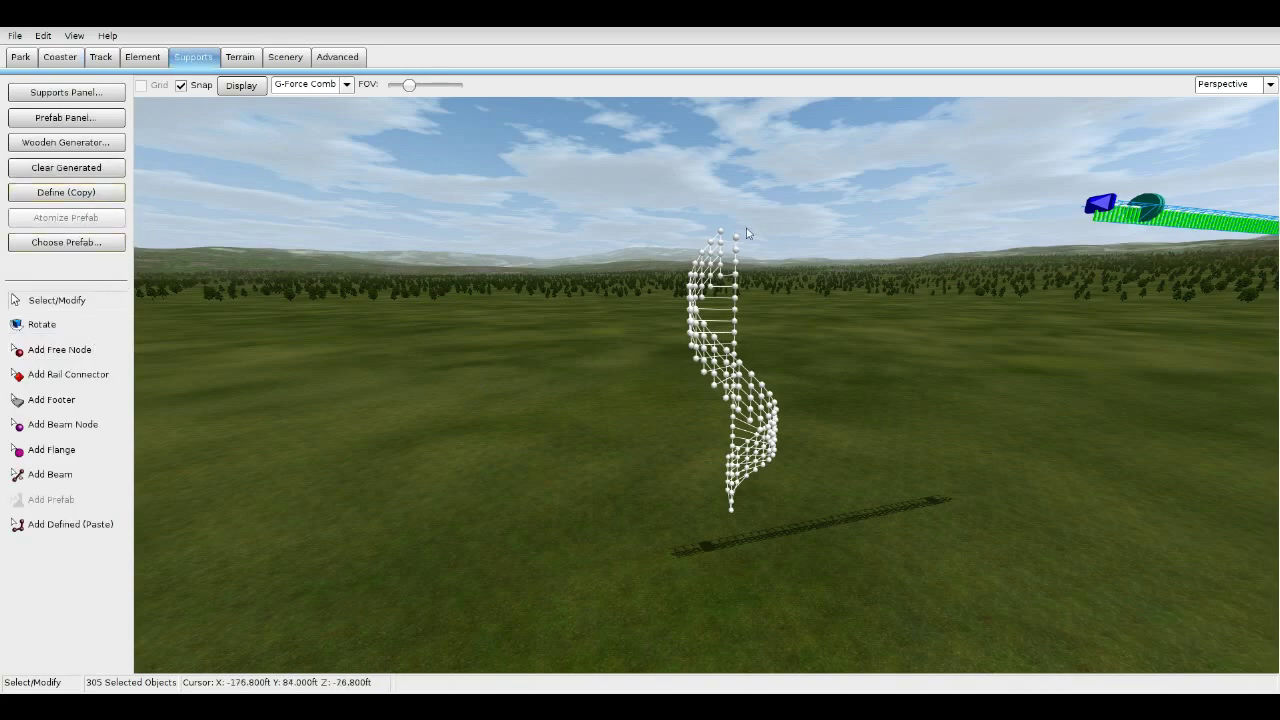
Paste two copies of the staircase beside the original in the Top view.
{"action": "left_click", "coordinate": [70, 524]}
{"action": "left_click", "coordinate": [1213, 87]}
{"action": "left_click", "coordinate": [1214, 108]}
{"action": "scroll", "coordinate": [692, 428], "scroll_direction": "down", "scroll_amount": 5}
{"action": "right_click_drag", "start_coordinate": [683, 434], "coordinate": [712, 469]}
{"action": "scroll", "coordinate": [592, 485], "scroll_direction": "up", "scroll_amount": 5}
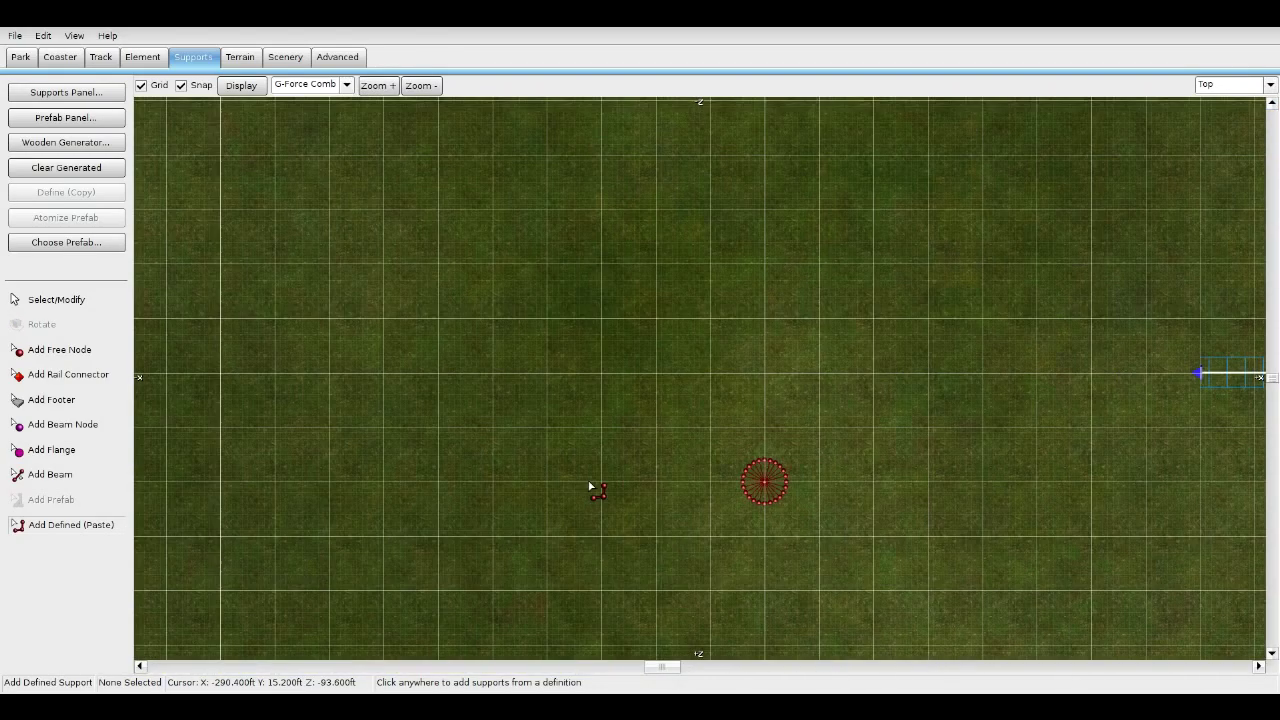
{"action": "left_click", "coordinate": [593, 483]}
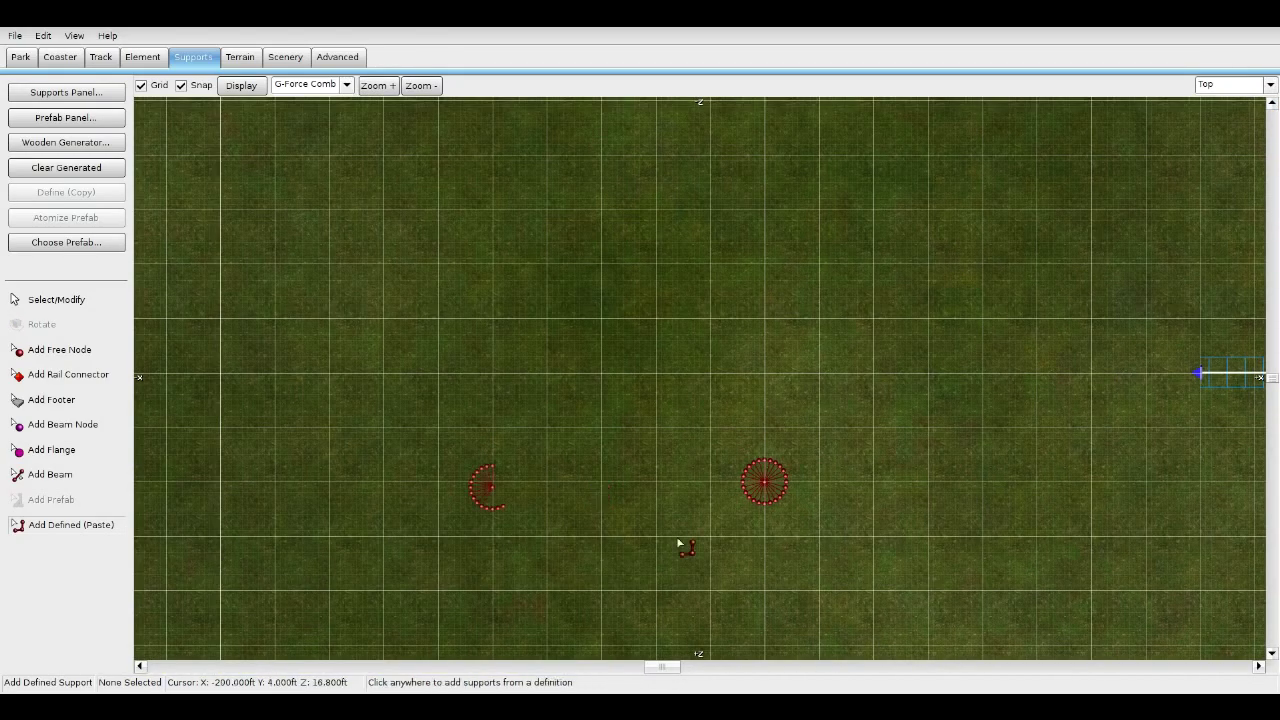
{"action": "right_click_drag", "start_coordinate": [631, 556], "coordinate": [727, 516]}
{"action": "key", "text": "Escape"}
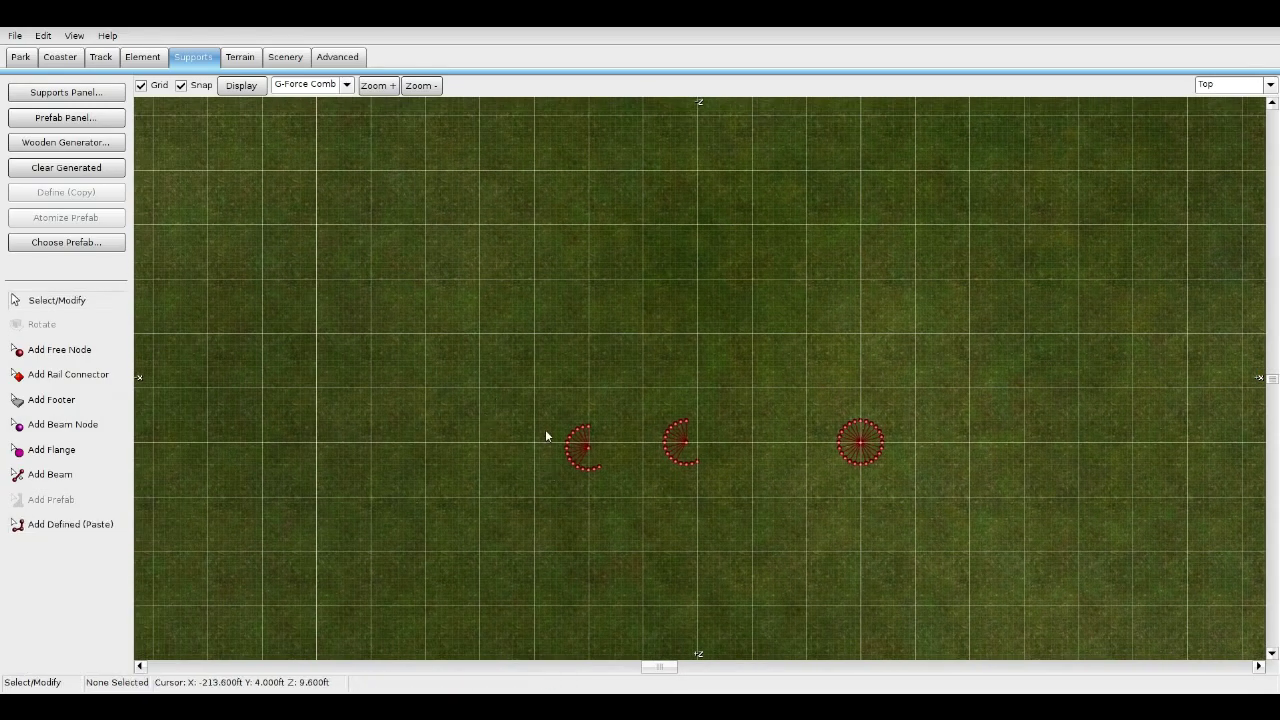
Select only the copy nearest the original staircase and move it closer to the original.
{"action": "left_click_drag", "start_coordinate": [498, 398], "coordinate": [734, 510]}
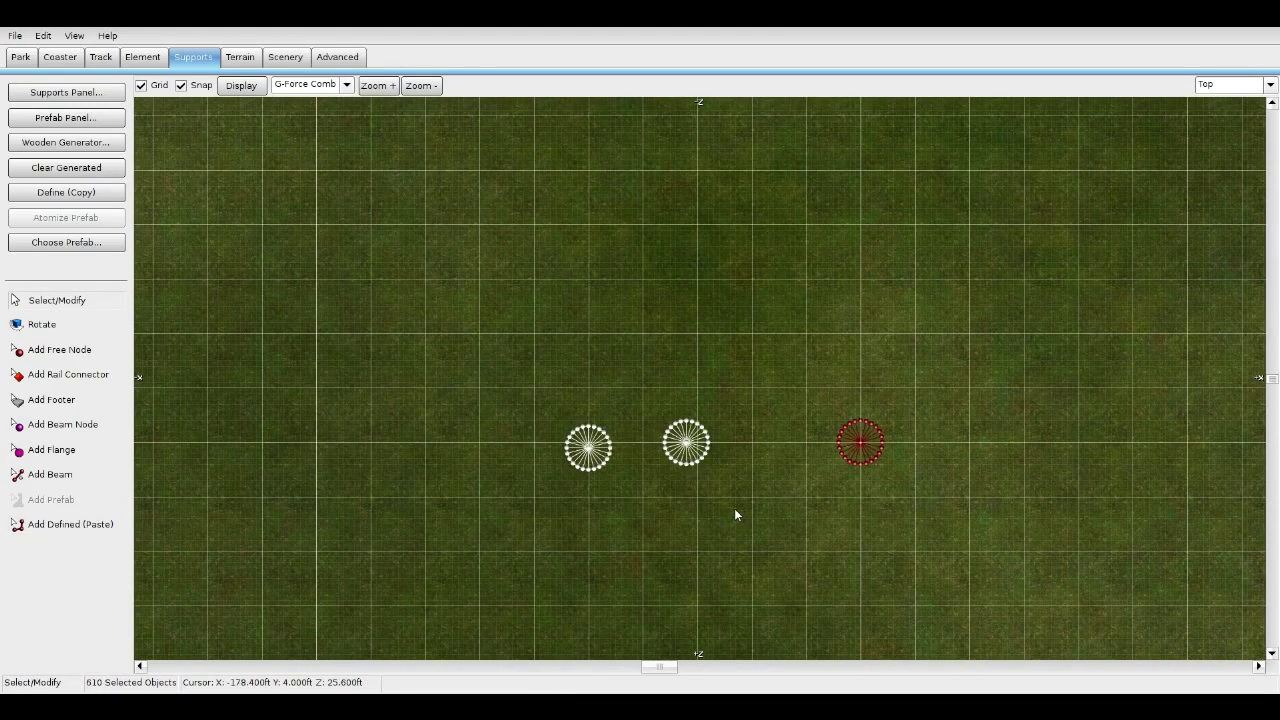
{"action": "left_click_drag", "start_coordinate": [662, 391], "coordinate": [765, 517]}
{"action": "scroll", "coordinate": [782, 476], "scroll_direction": "up", "scroll_amount": 5}
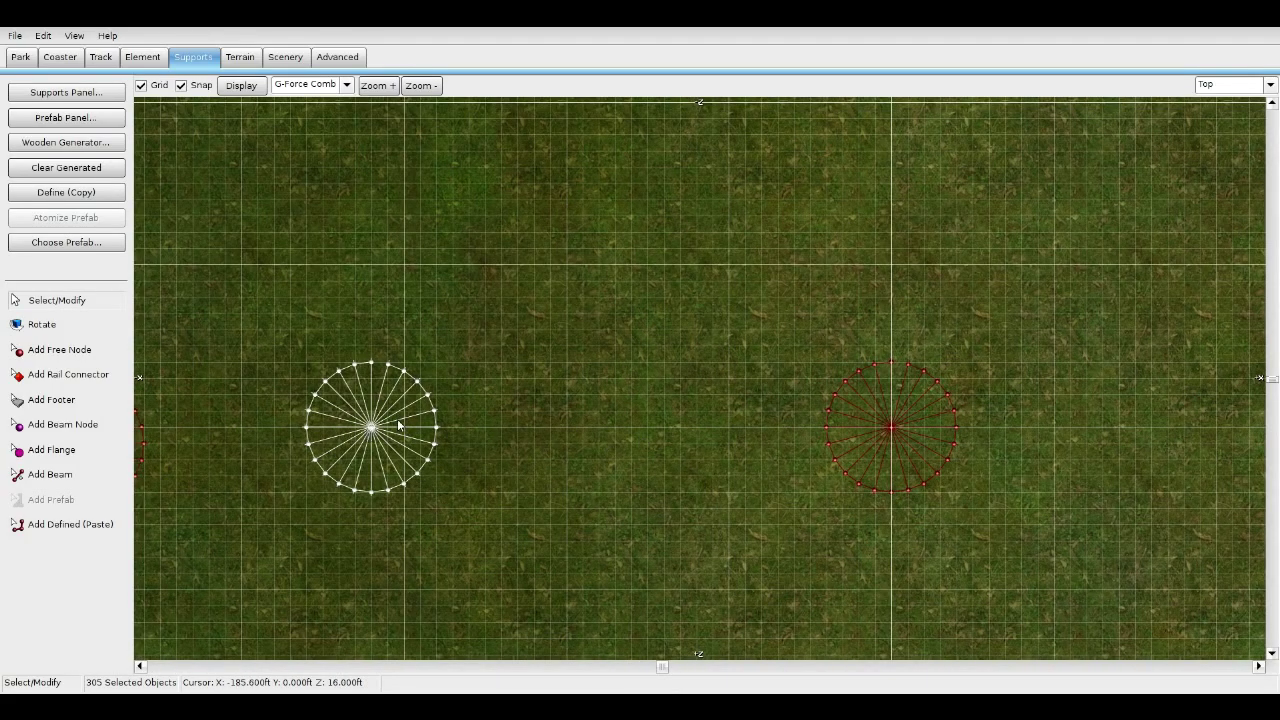
{"action": "left_click", "coordinate": [513, 381]}
{"action": "double_click", "coordinate": [418, 449]}
{"action": "left_click_drag", "start_coordinate": [378, 430], "coordinate": [508, 430]}
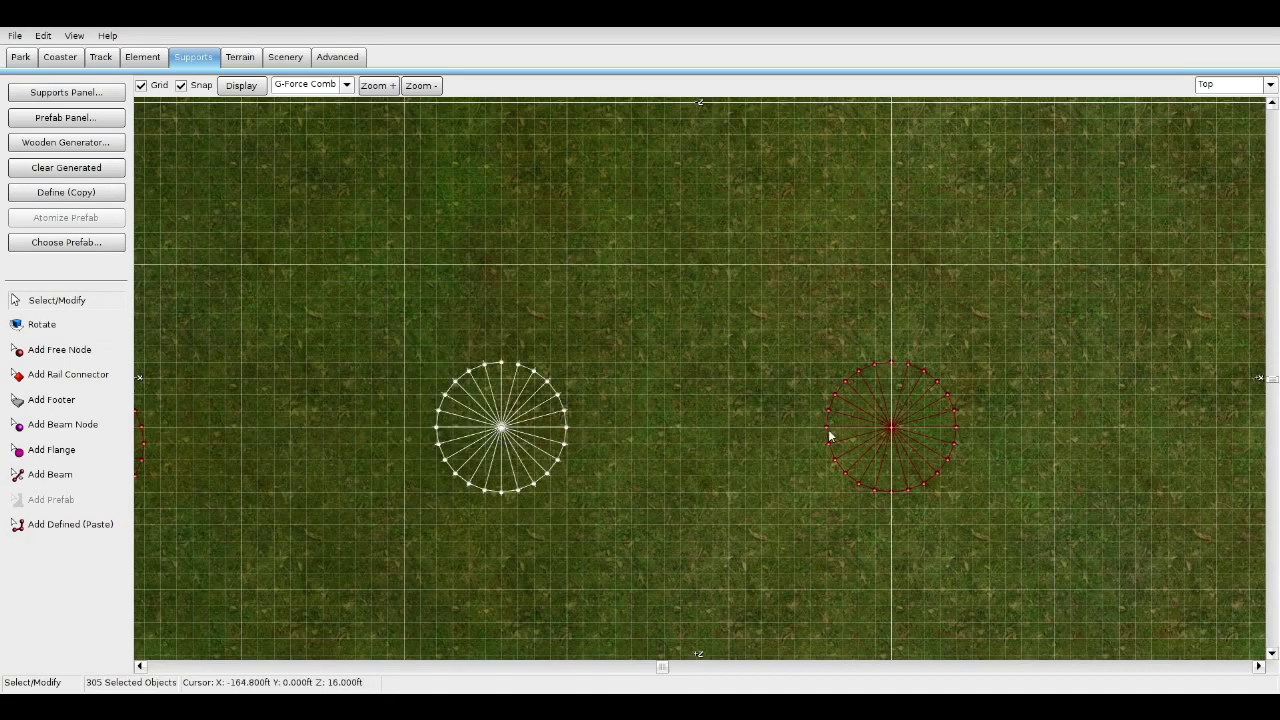
Nudge the selected copy horizontally until its center lines up with the original staircase's column.
{"action": "key", "text": "Right"}
{"action": "key", "text": "Right"}
{"action": "key", "text": "Right"}
{"action": "key", "text": "Right"}
{"action": "key", "text": "Right"}
{"action": "key", "text": "Right"}
{"action": "key", "text": "Right"}
{"action": "key", "text": "Right"}
{"action": "key", "text": "Right"}
{"action": "key", "text": "Right"}
{"action": "key", "text": "Right"}
{"action": "key", "text": "Right"}
{"action": "key", "text": "Right"}
{"action": "key", "text": "Right"}
{"action": "key", "text": "Right"}
{"action": "key", "text": "Right"}
{"action": "key", "text": "Right"}
{"action": "key", "text": "Right"}
{"action": "key", "text": "Right"}
{"action": "key", "text": "Right"}
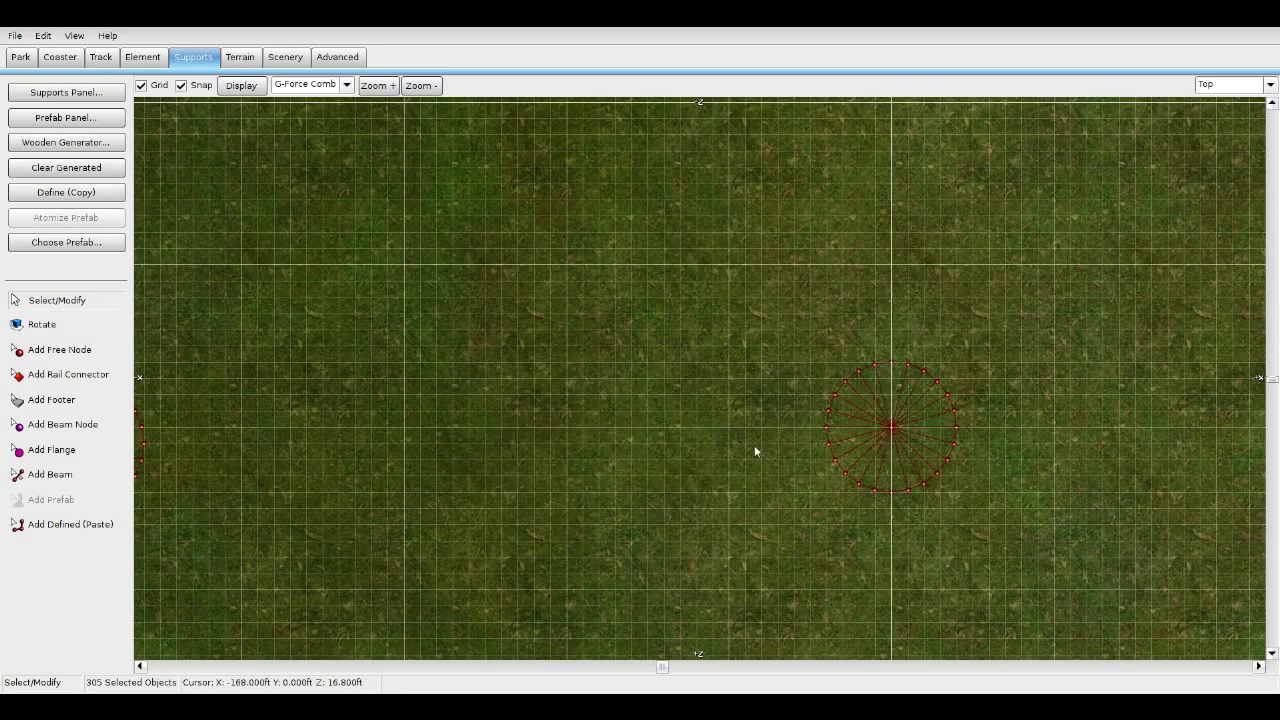
Raise the aligned copy vertically in the Perspective view so its top joins the original staircase's lower end.
{"action": "left_click", "coordinate": [1236, 85]}
{"action": "left_click", "coordinate": [1225, 166]}
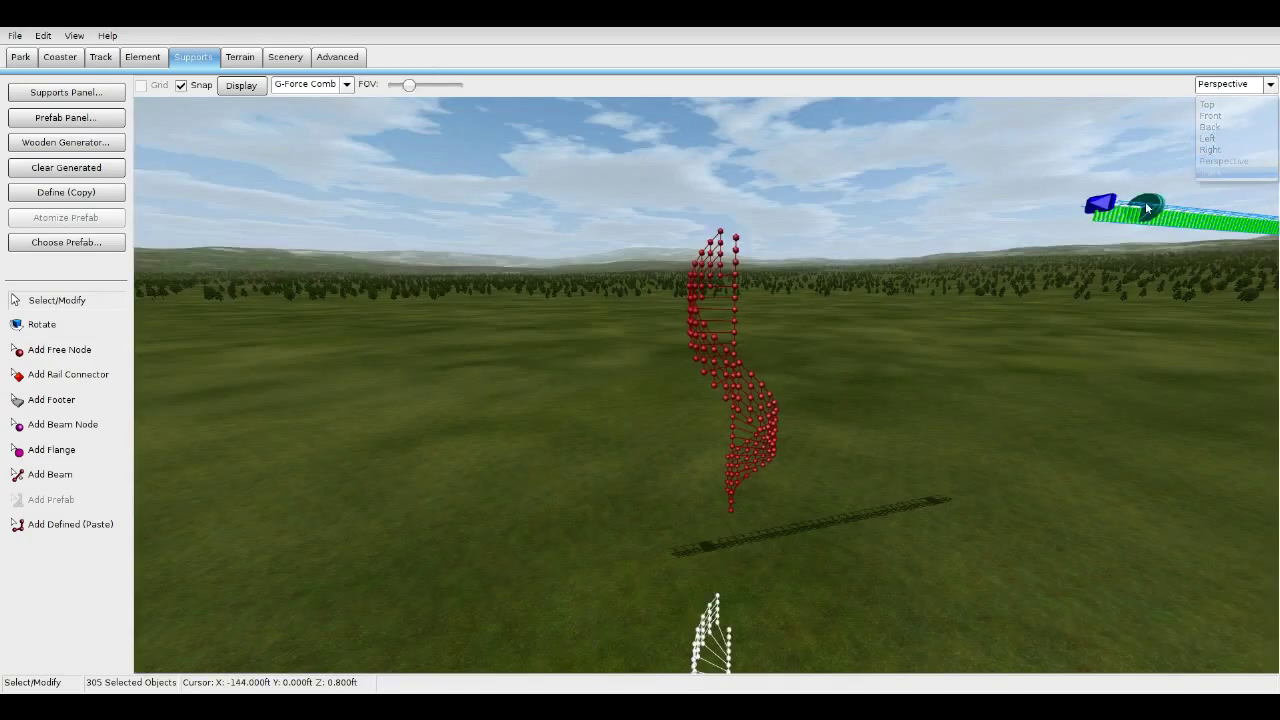
{"action": "key", "text": "w"}
{"action": "right_click_drag", "start_coordinate": [700, 420], "coordinate": [960, 315]}
{"action": "key", "text": "w"}
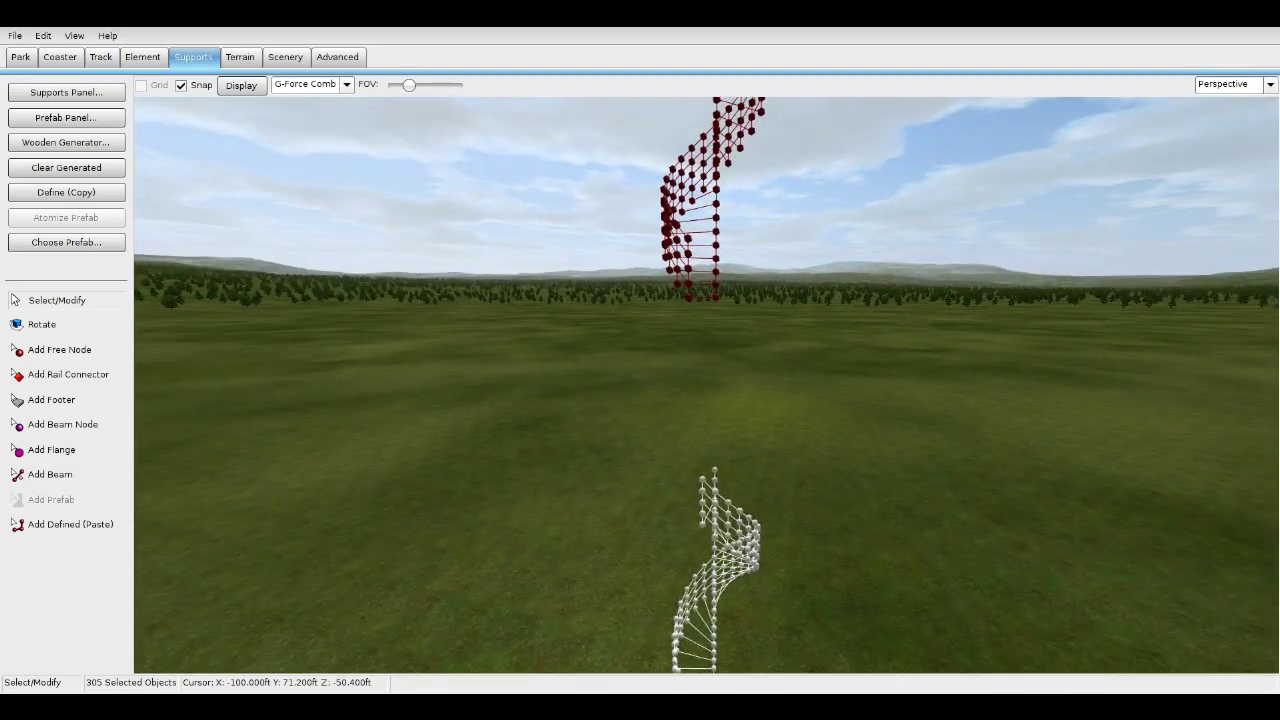
{"action": "left_click_drag", "start_coordinate": [754, 471], "coordinate": [758, 368], "text": "shift"}
{"action": "right_click_drag", "start_coordinate": [758, 368], "coordinate": [758, 276]}
{"action": "key", "text": "w"}
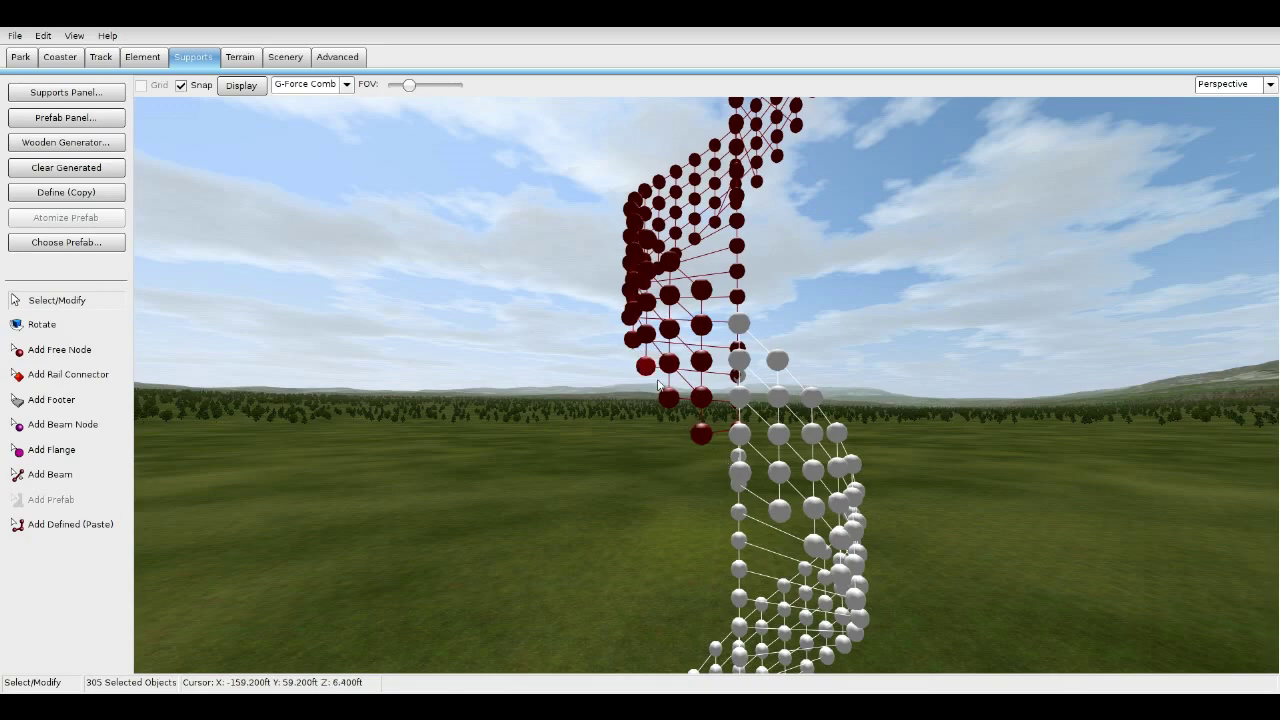
Select the second staircase copy and move it toward the joined staircase's column in the Top view.
{"action": "key", "text": "s"}
{"action": "right_click_drag", "start_coordinate": [758, 276], "coordinate": [845, 306]}
{"action": "left_click_drag", "start_coordinate": [845, 306], "coordinate": [1050, 510]}
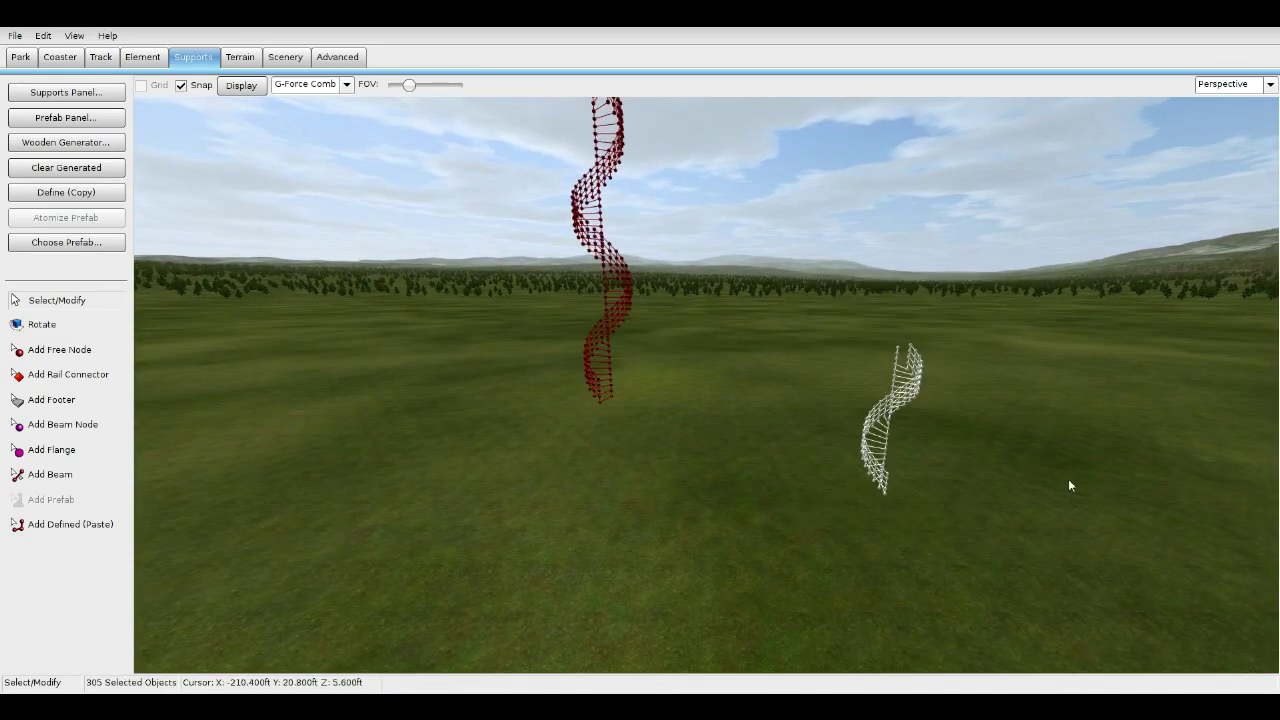
{"action": "left_click", "coordinate": [1254, 86]}
{"action": "left_click", "coordinate": [1230, 163]}
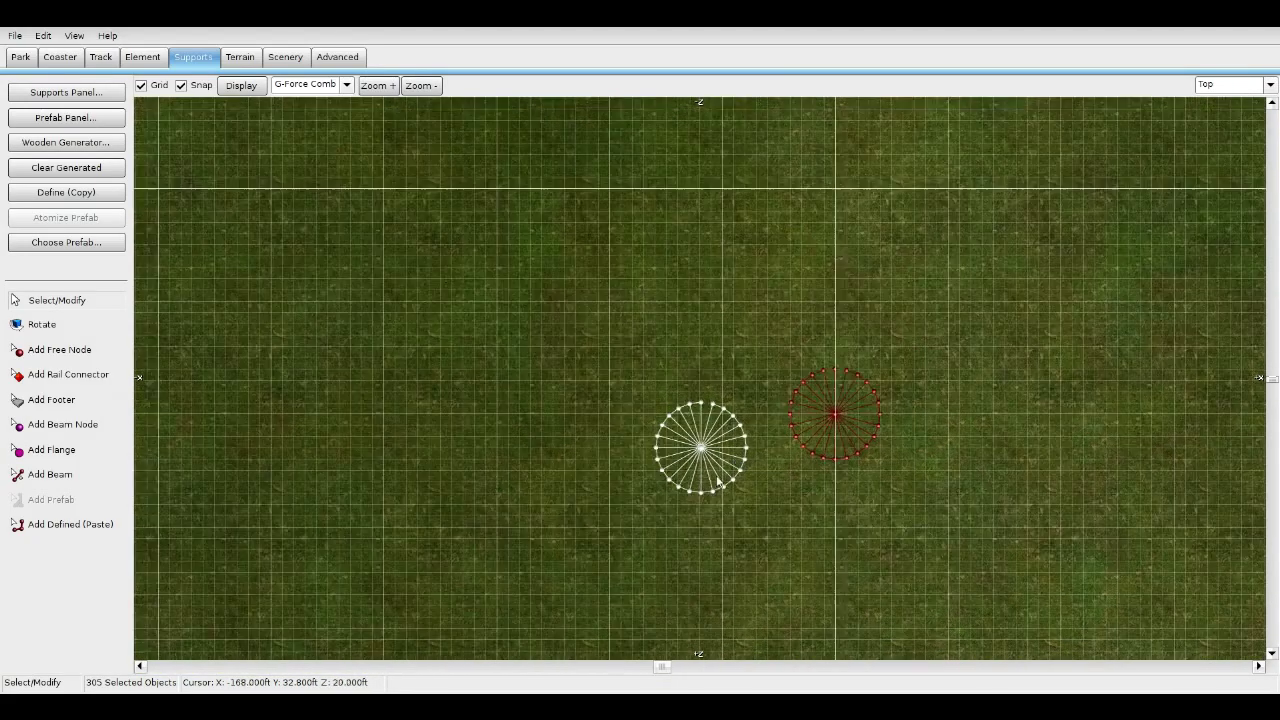
{"action": "scroll", "coordinate": [718, 482], "scroll_direction": "up", "scroll_amount": 2}
{"action": "left_click_drag", "start_coordinate": [736, 462], "coordinate": [928, 414]}
Compare the second copy's position with the joined staircase in the Perspective and Top views.
{"action": "left_click", "coordinate": [1240, 86]}
{"action": "left_click", "coordinate": [1226, 161]}
{"action": "key", "text": "w"}
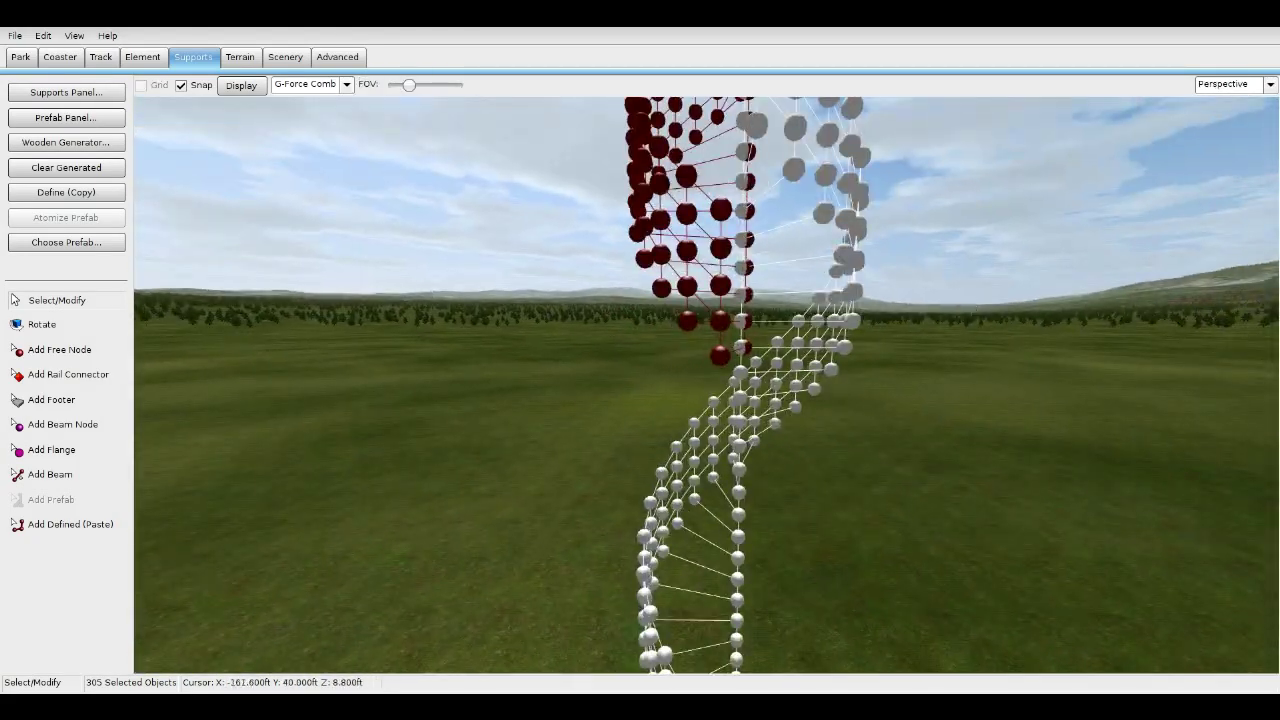
{"action": "right_click_drag", "start_coordinate": [740, 330], "coordinate": [770, 375]}
{"action": "left_click", "coordinate": [1236, 86]}
{"action": "left_click", "coordinate": [1228, 106]}
{"action": "left_click", "coordinate": [1238, 86]}
{"action": "left_click", "coordinate": [1226, 161]}
{"action": "right_click_drag", "start_coordinate": [760, 330], "coordinate": [700, 375]}
{"action": "left_click", "coordinate": [1238, 86]}
{"action": "left_click", "coordinate": [1226, 105]}
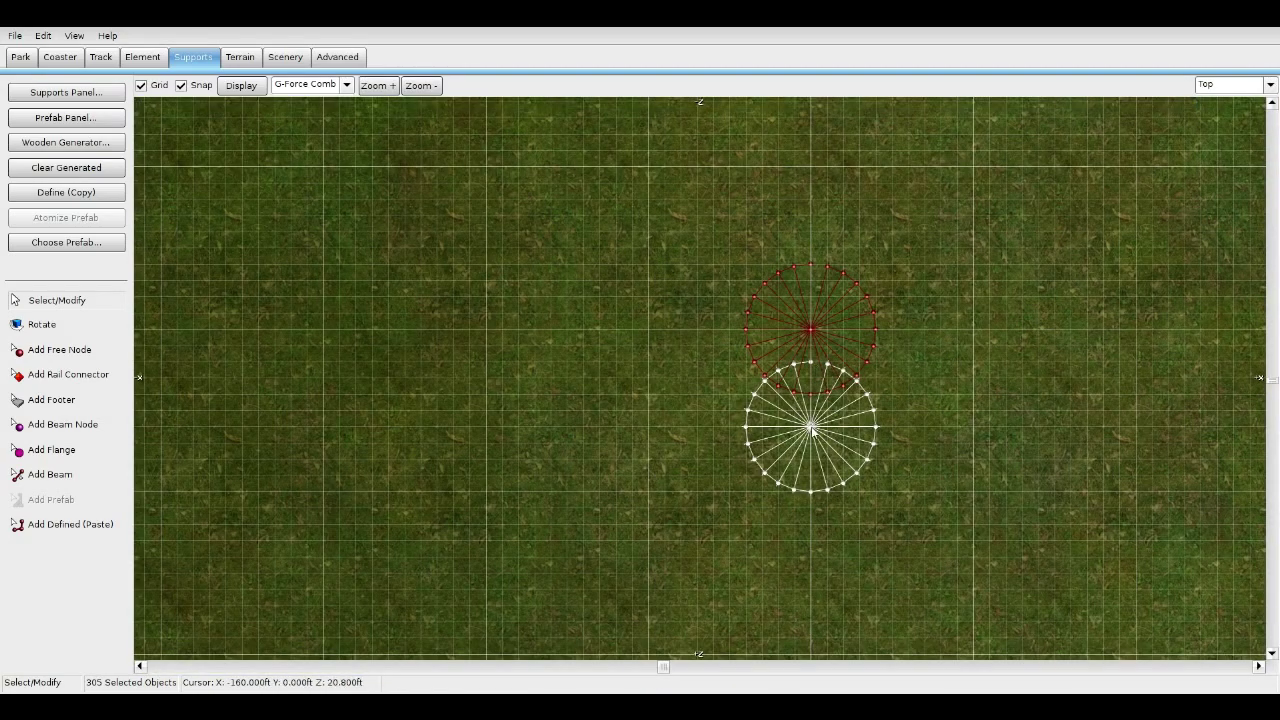
Nudge the second copy along the Z axis until its center coincides with the joined staircase's column.
{"action": "key", "text": "Up"}
{"action": "key", "text": "Up"}
{"action": "key", "text": "Up"}
{"action": "key", "text": "Up"}
{"action": "key", "text": "Up"}
{"action": "key", "text": "Up"}
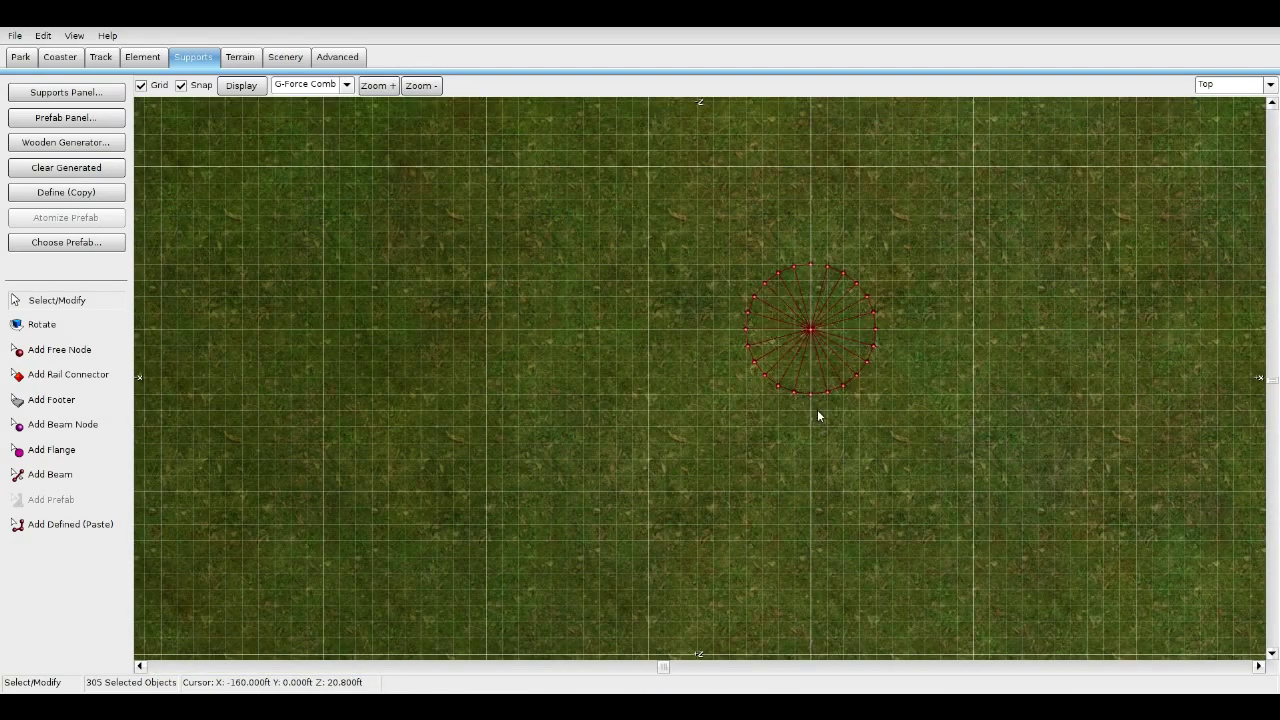